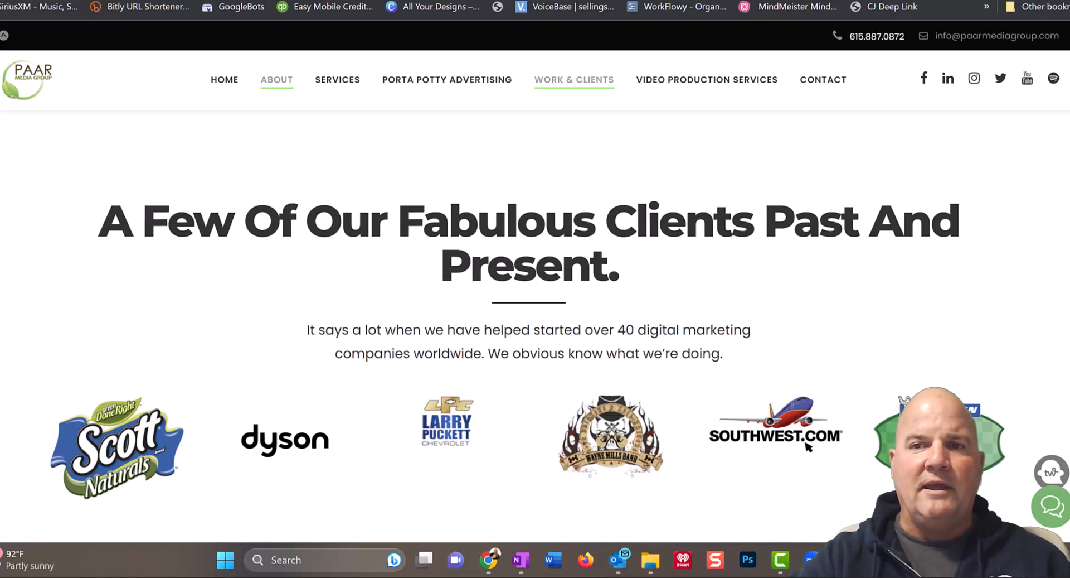
Look through the client logos on the agency website's clients page.
scroll(808, 446, "down", 3)
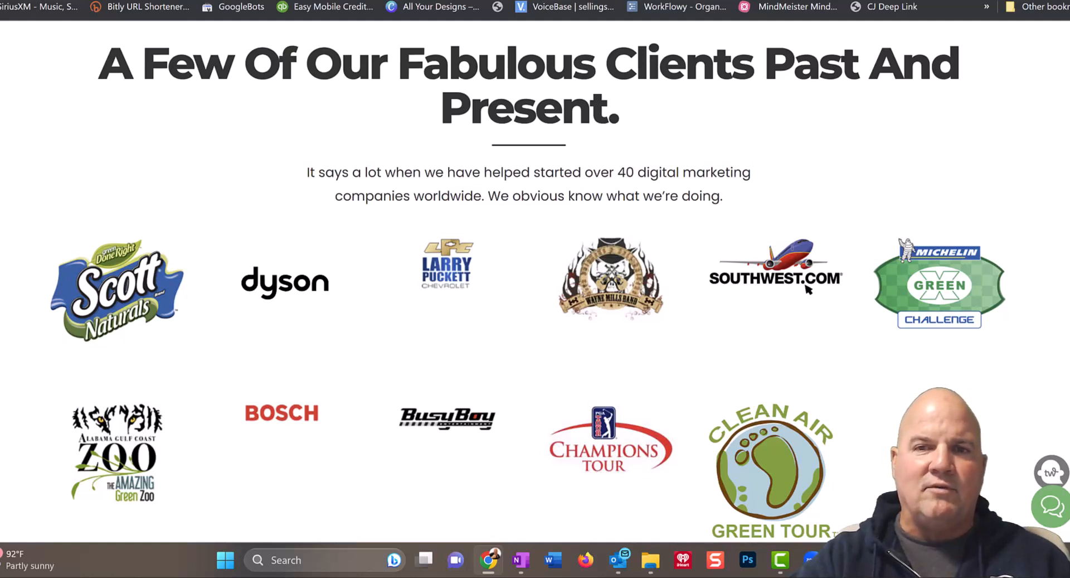
scroll(808, 288, "down", 1)
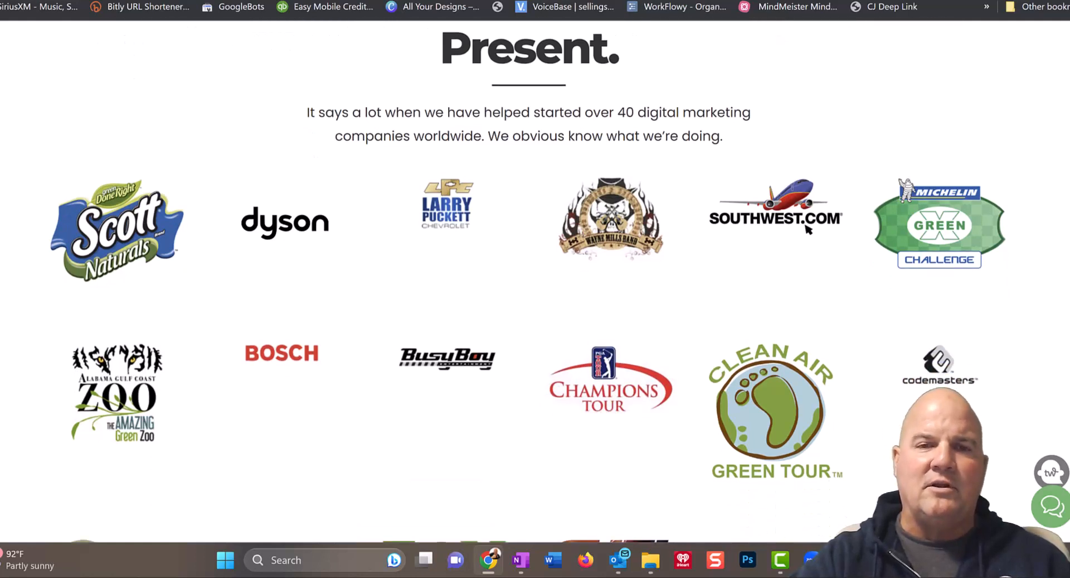
scroll(924, 215, "down", 1)
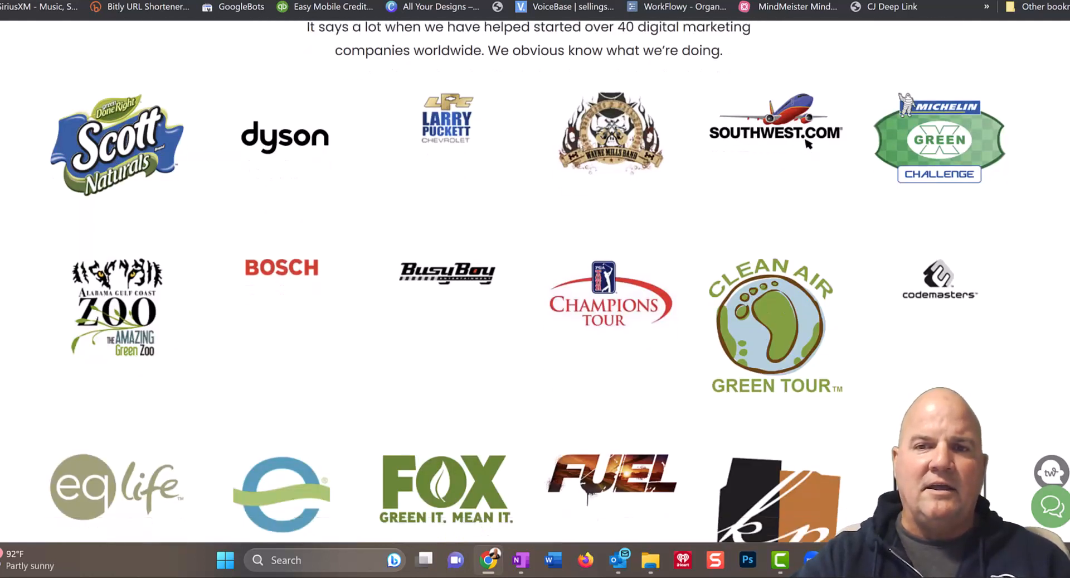
scroll(1066, 168, "down", 5)
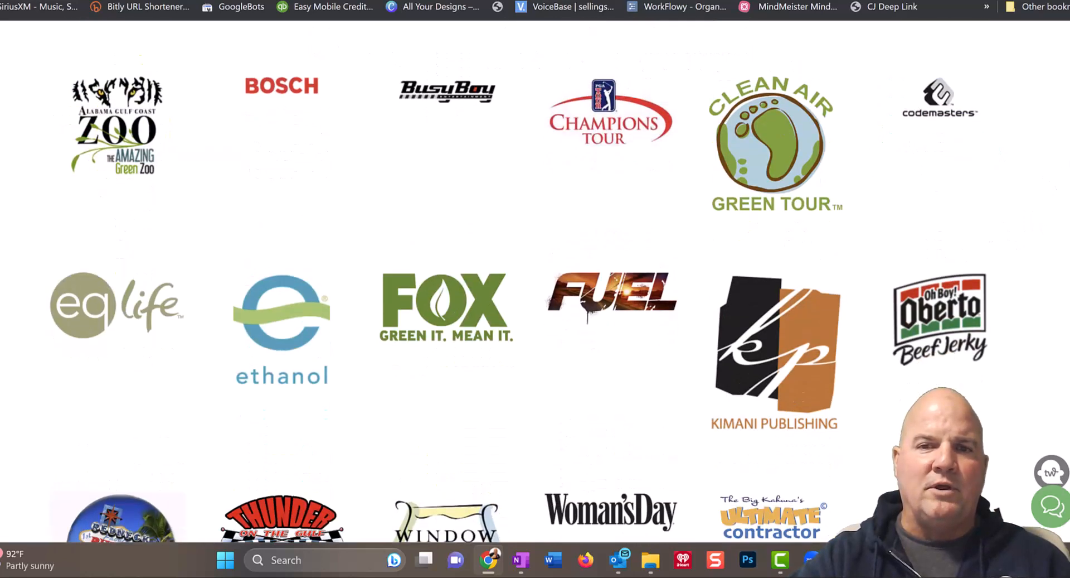
scroll(827, 294, "down", 2)
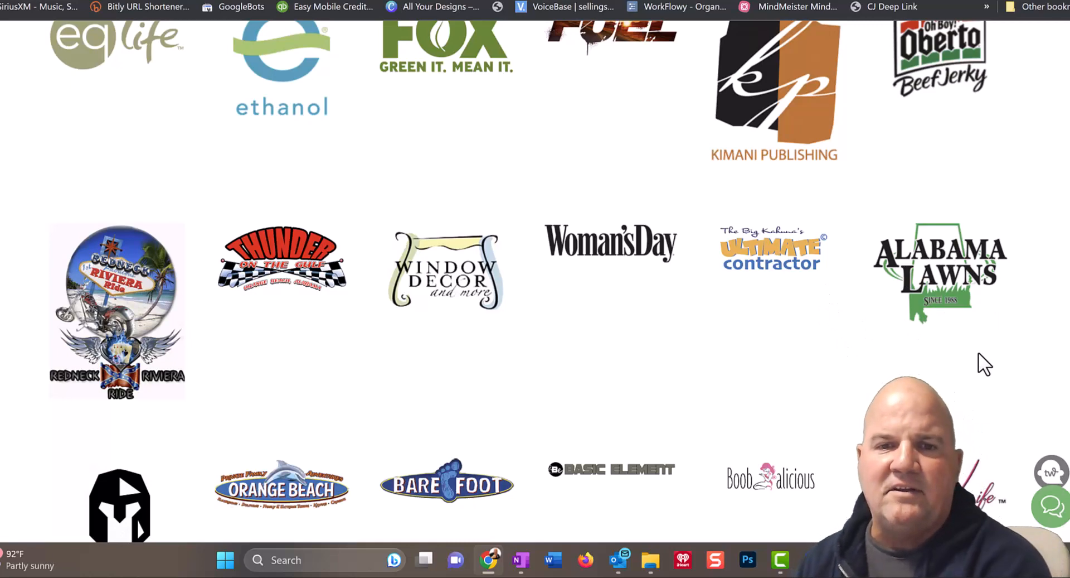
scroll(950, 362, "down", 6)
scroll(944, 368, "down", 6)
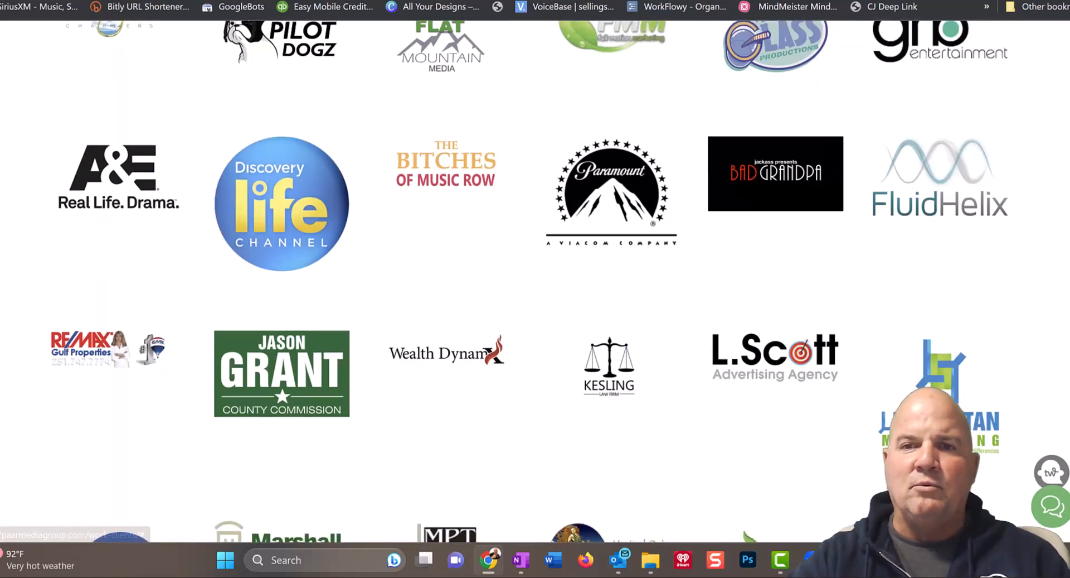
scroll(536, 279, "down", 1)
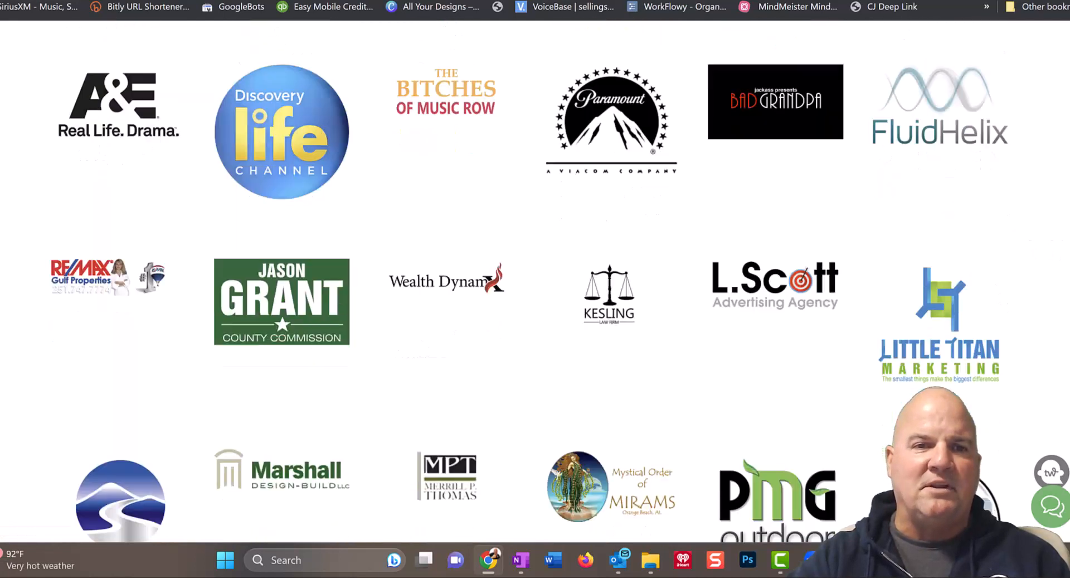
scroll(535, 279, "down", 2)
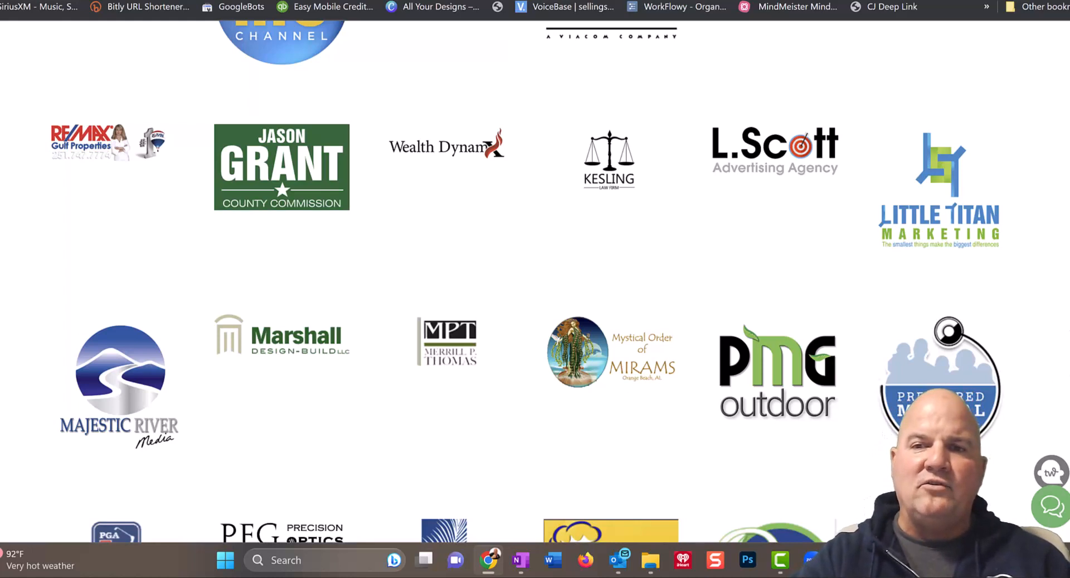
scroll(535, 279, "down", 1)
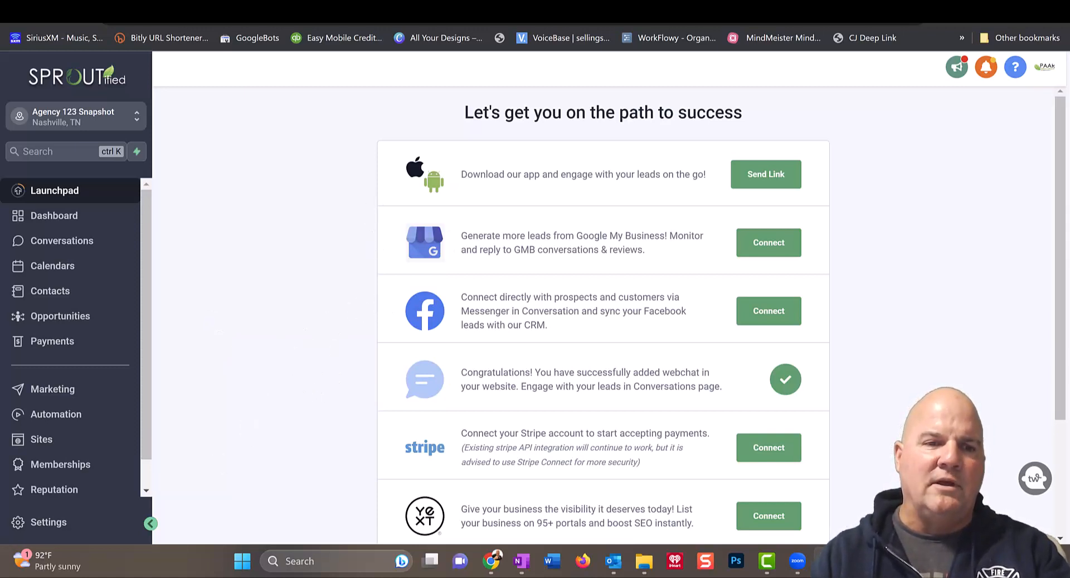
Start a new website from templates in the Websites section of Sites.
left_click(57, 443)
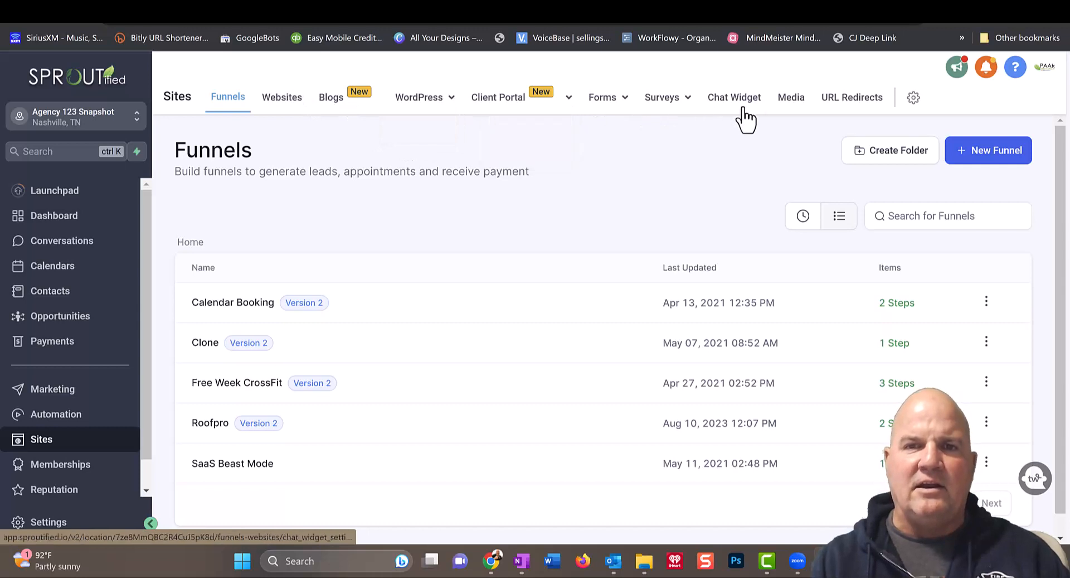
left_click(288, 100)
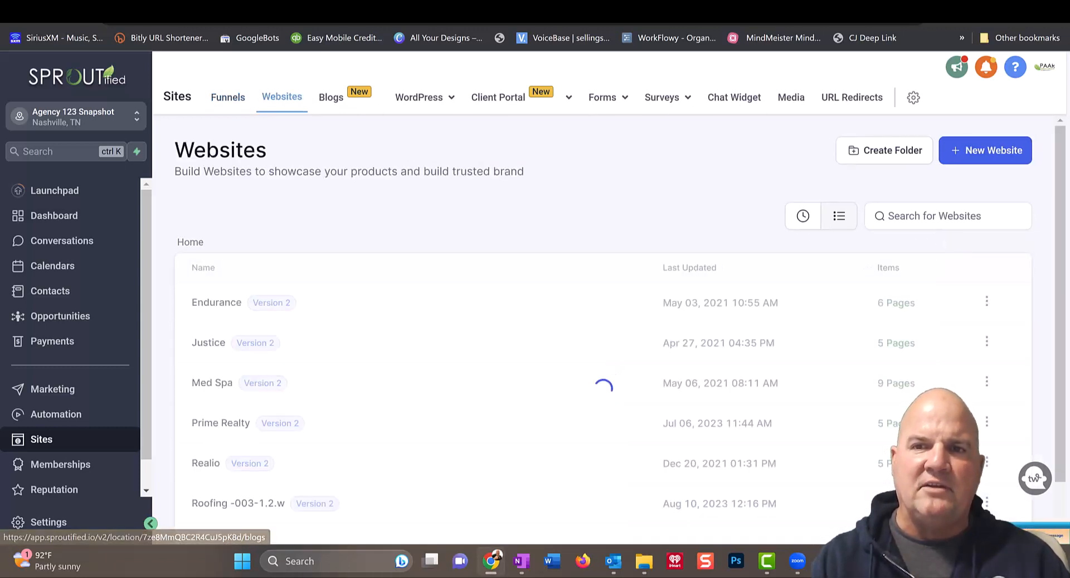
left_click(998, 159)
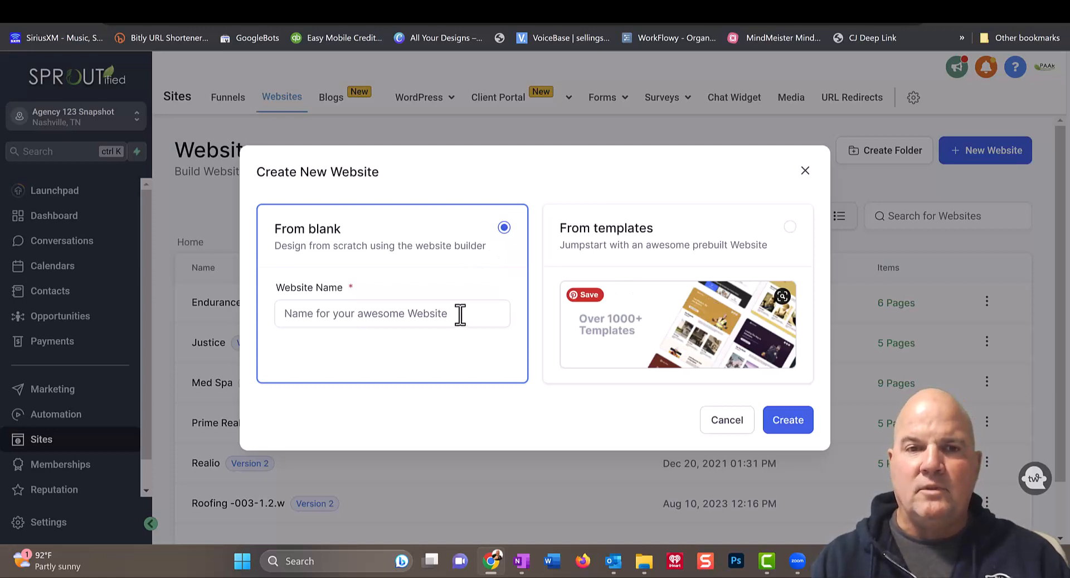
left_click(717, 337)
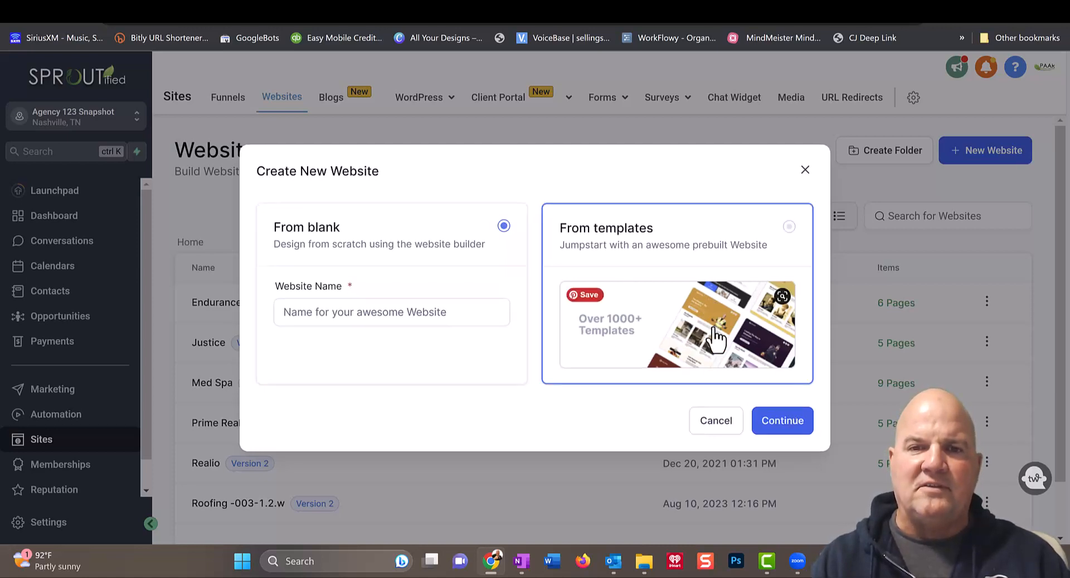
left_click(781, 427)
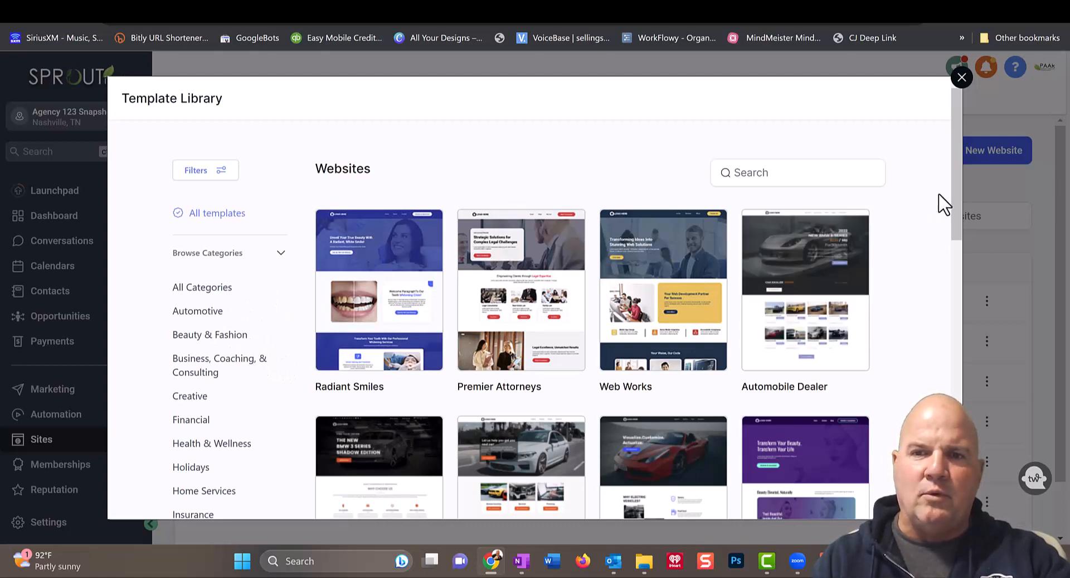
Filter the template library to the Marketing Agency category and open the Amplify Digital template.
scroll(956, 242, "down", 2)
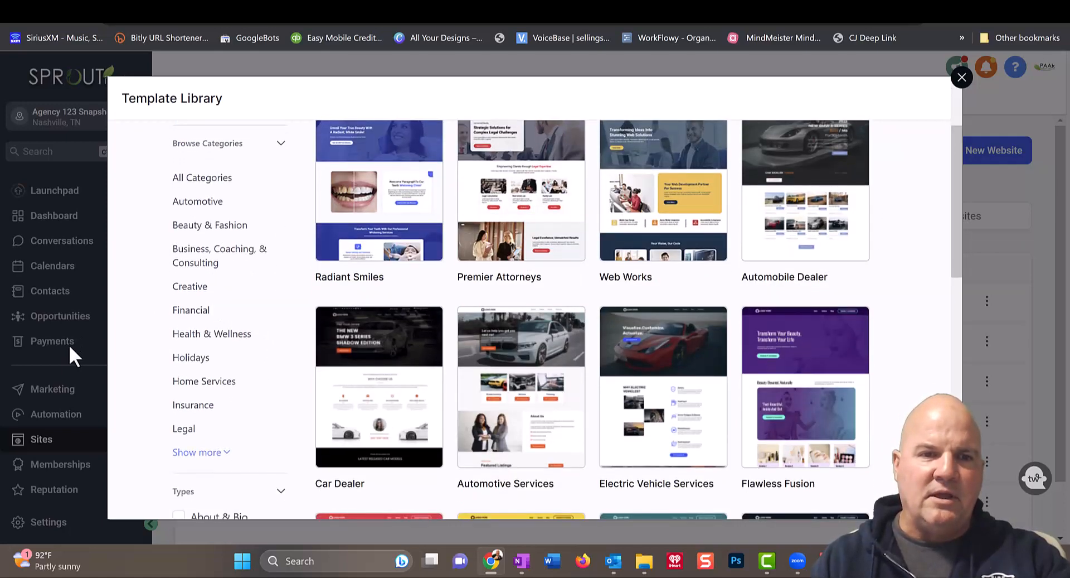
left_click(203, 452)
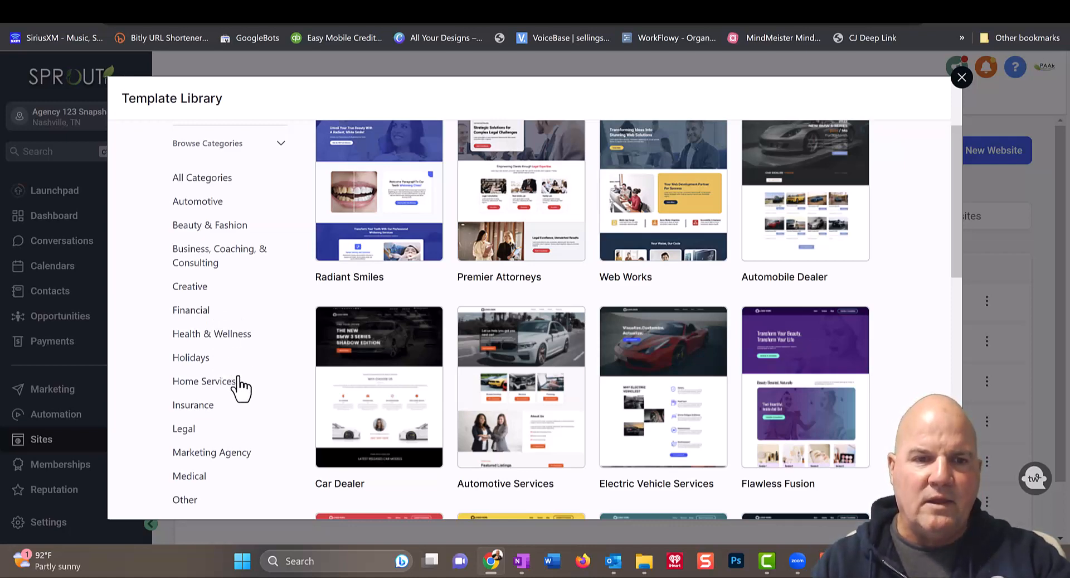
left_click(233, 455)
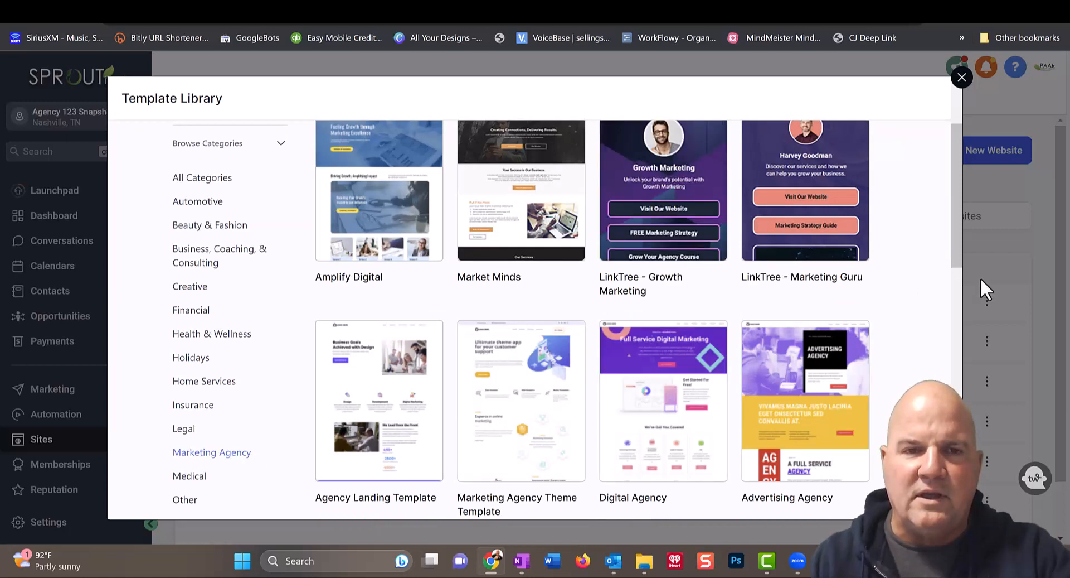
mouse_move(433, 253)
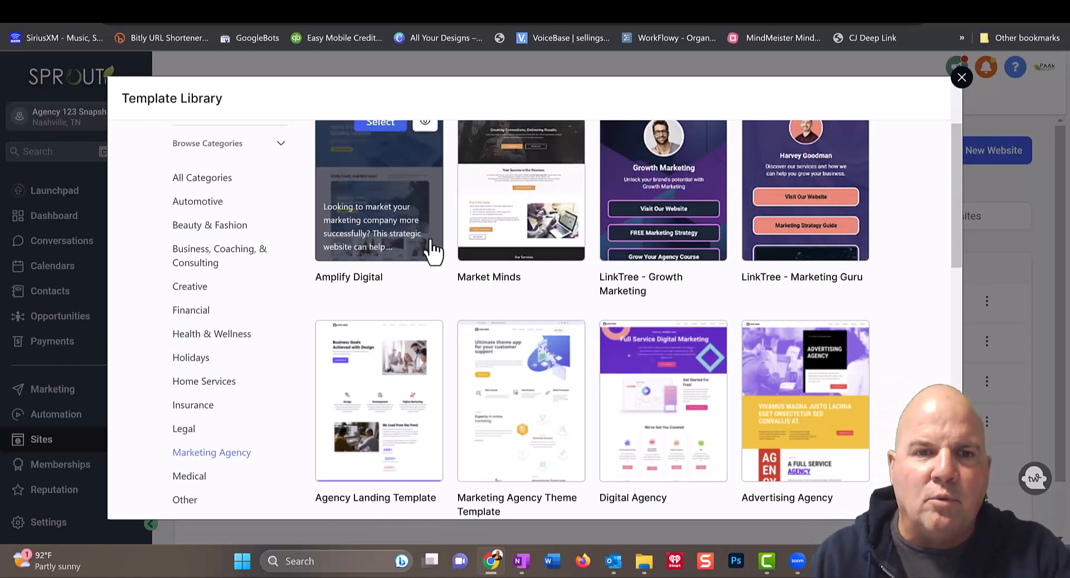
left_click(396, 229)
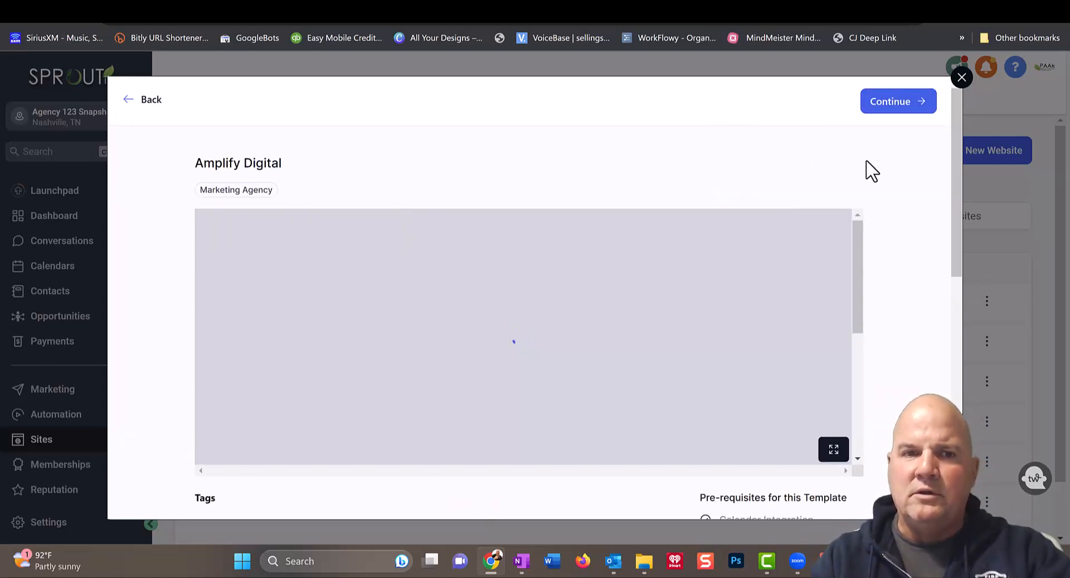
Preview the Amplify Digital template's design and description, and continue with it for the new website.
scroll(656, 349, "down", 3)
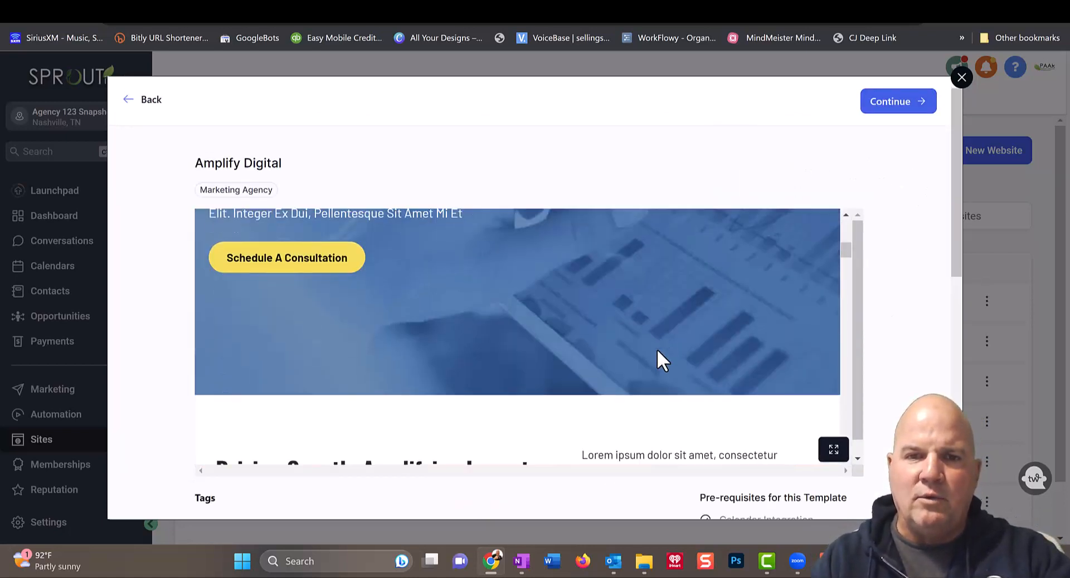
scroll(655, 357, "down", 5)
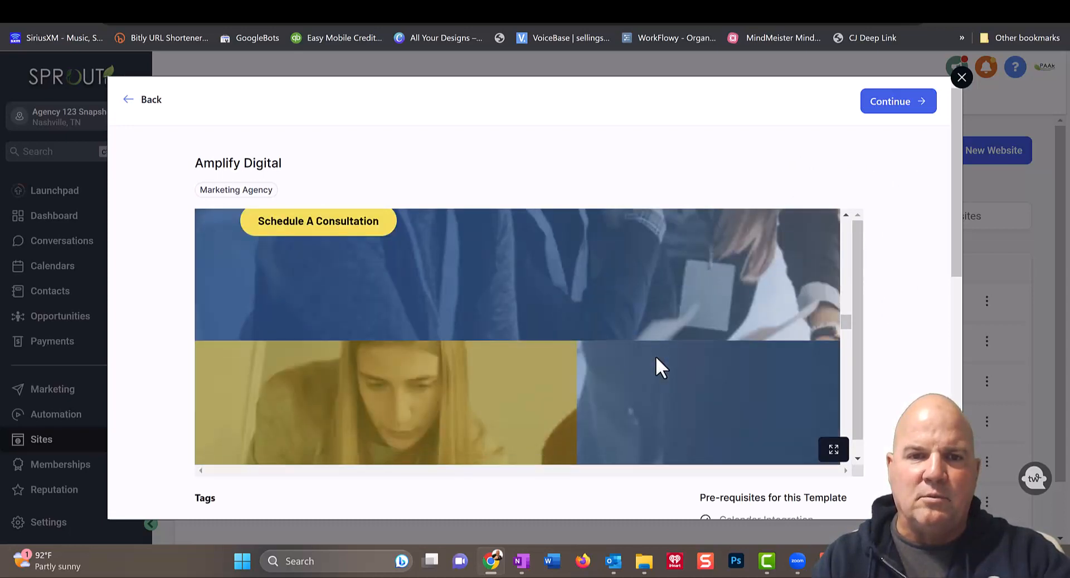
scroll(763, 362, "down", 8)
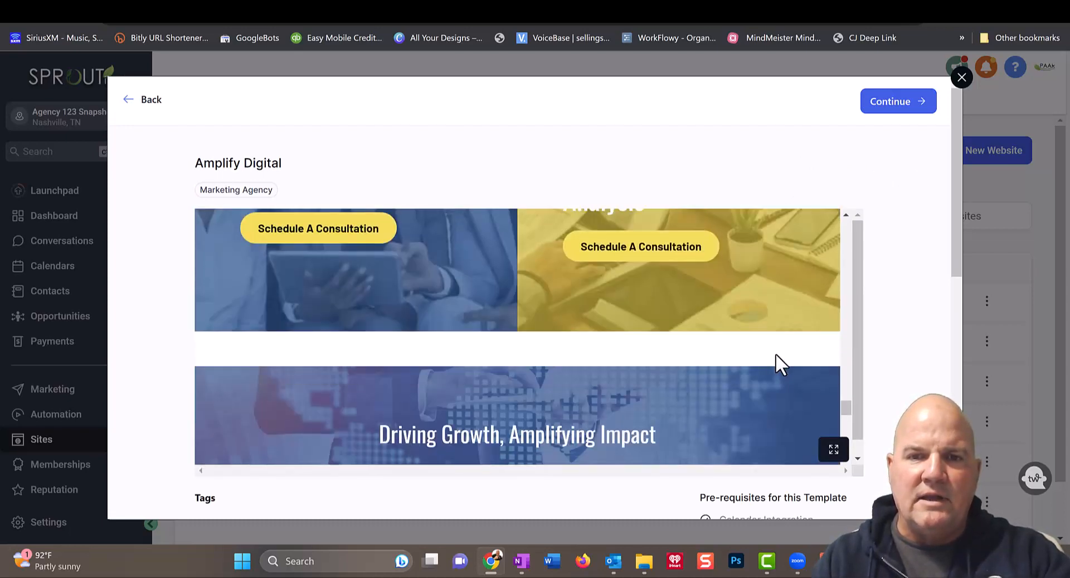
scroll(892, 341, "down", 5)
scroll(889, 363, "down", 2)
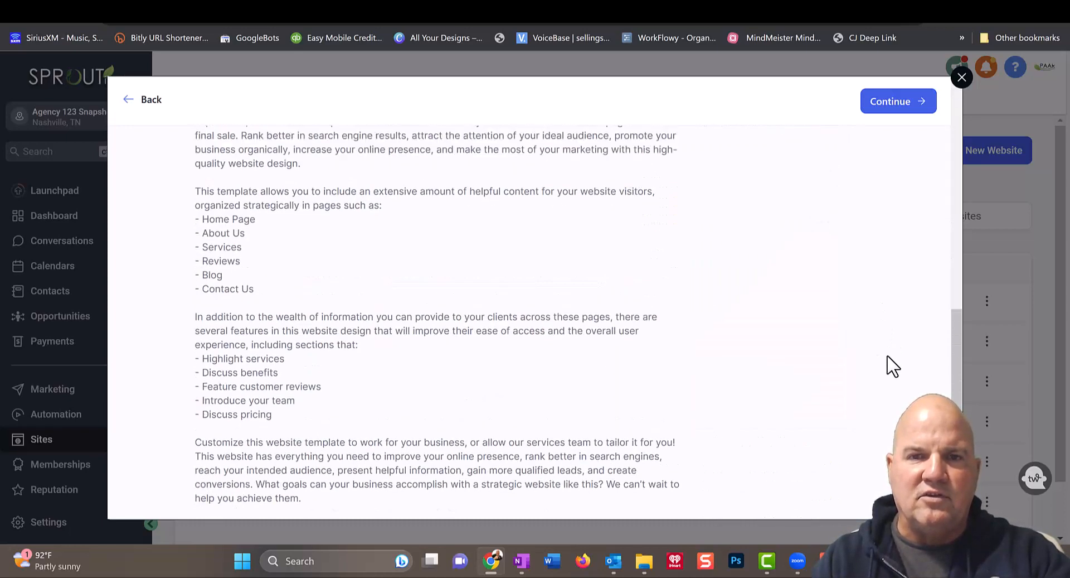
scroll(892, 334, "up", 8)
left_click(904, 102)
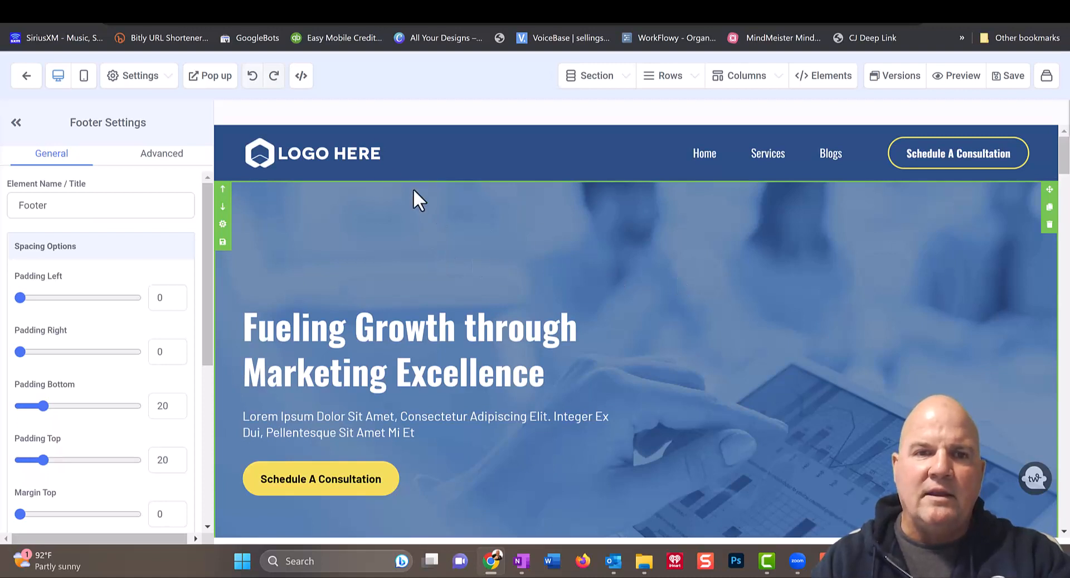
Select the header's navigation menu and open the media library for its brand logo image.
left_click(321, 146)
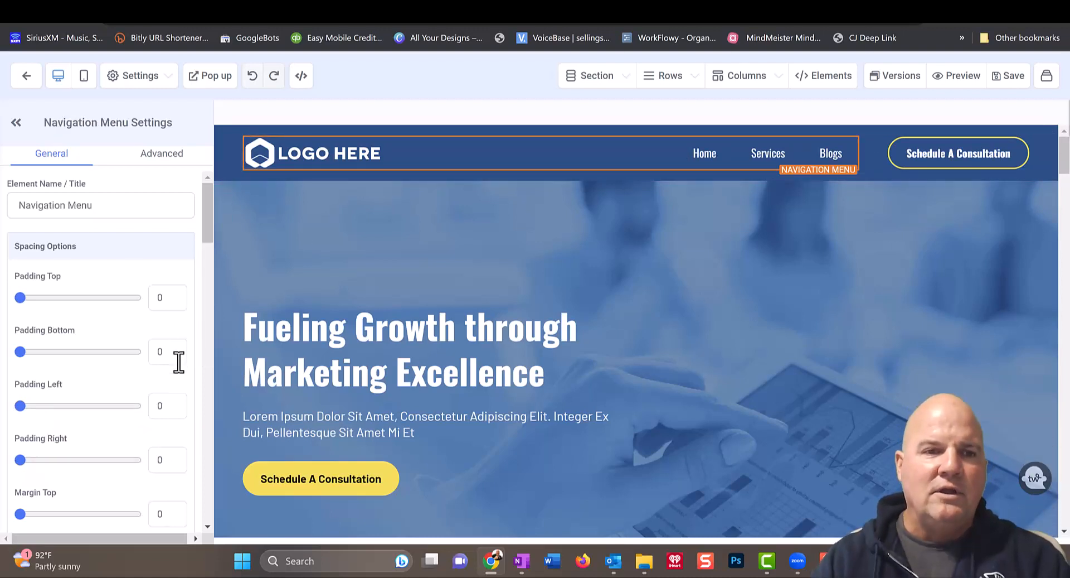
scroll(178, 362, "down", 10)
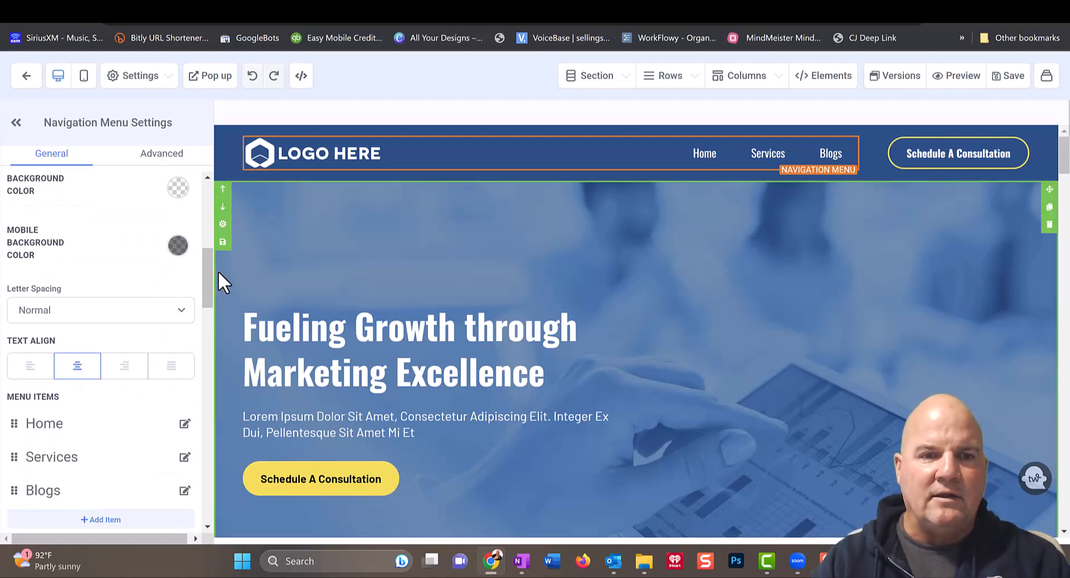
left_click_drag(208, 287, 211, 453)
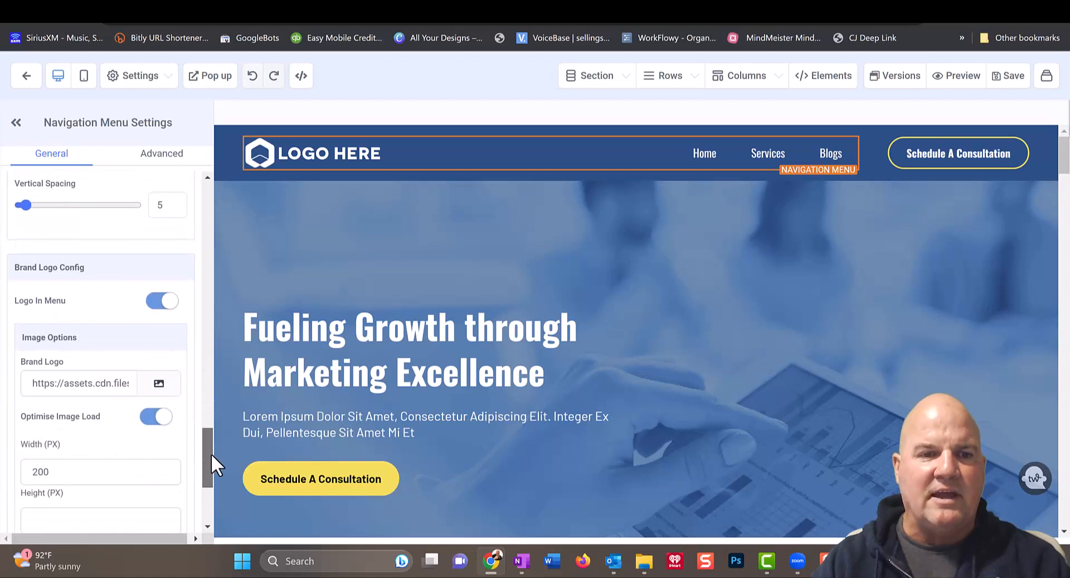
left_click(170, 384)
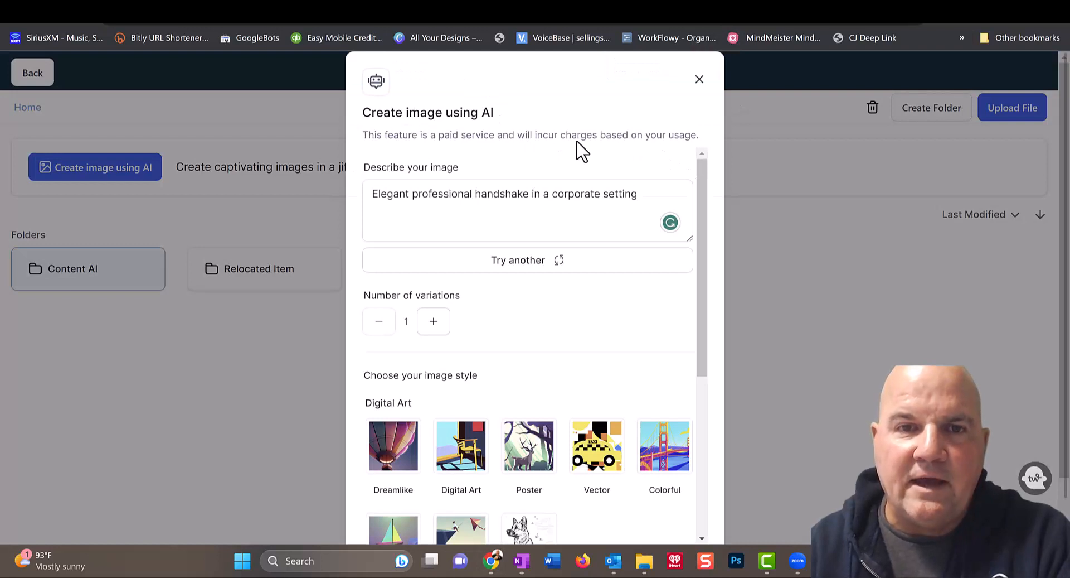
Generate three AI image variations of "Elegant professional handshake in a corporate setting" in the Photo style and review them.
left_click(641, 195)
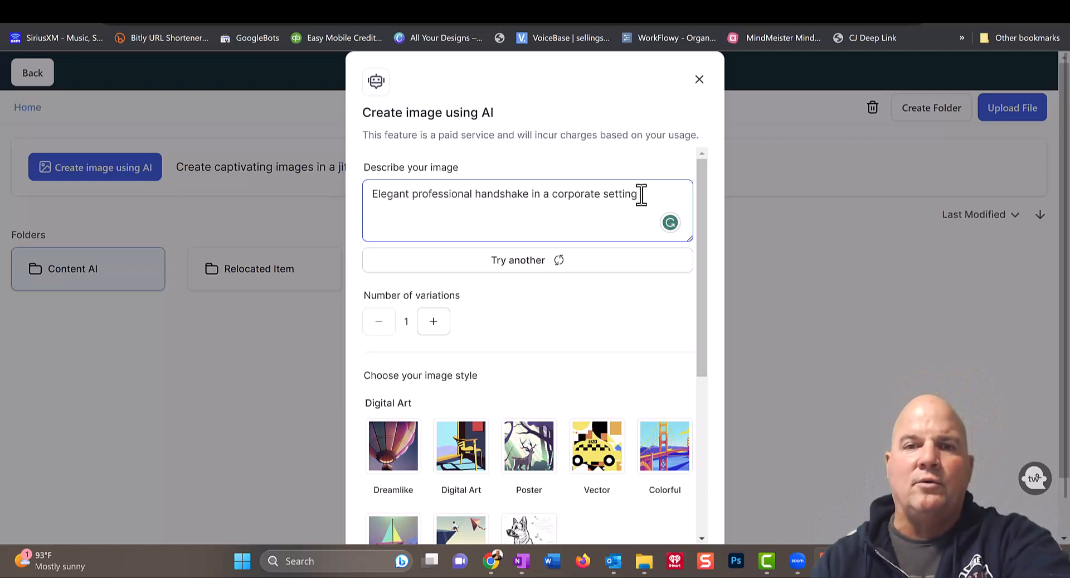
left_click(435, 329)
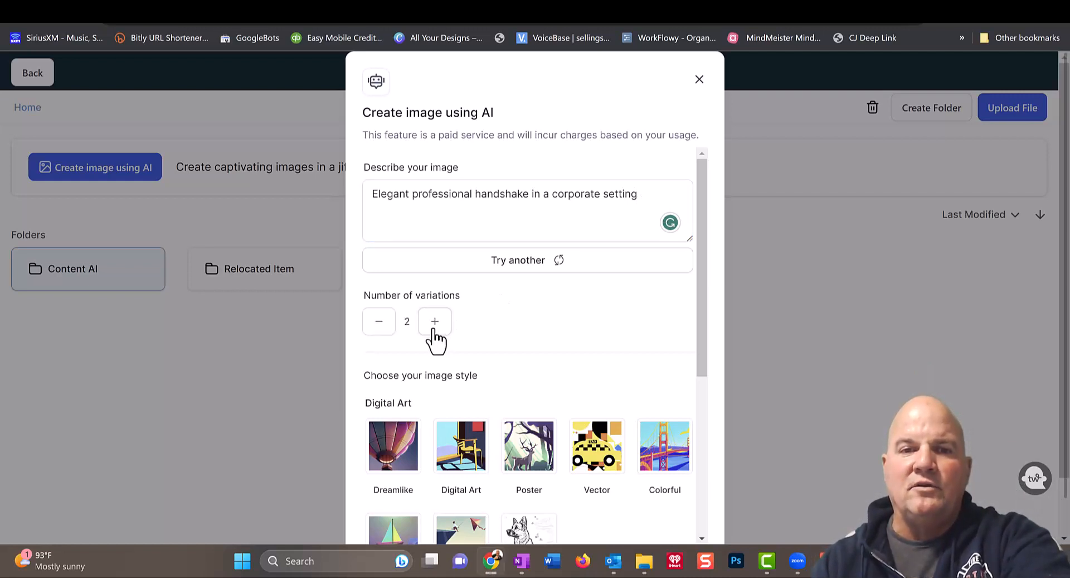
left_click(435, 329)
scroll(533, 332, "down", 8)
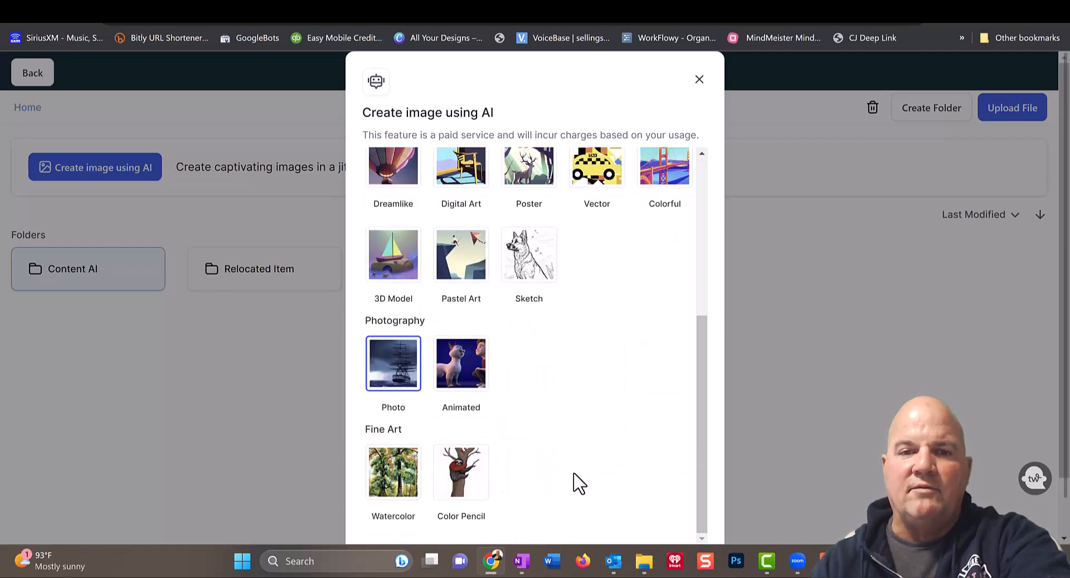
left_click(667, 517)
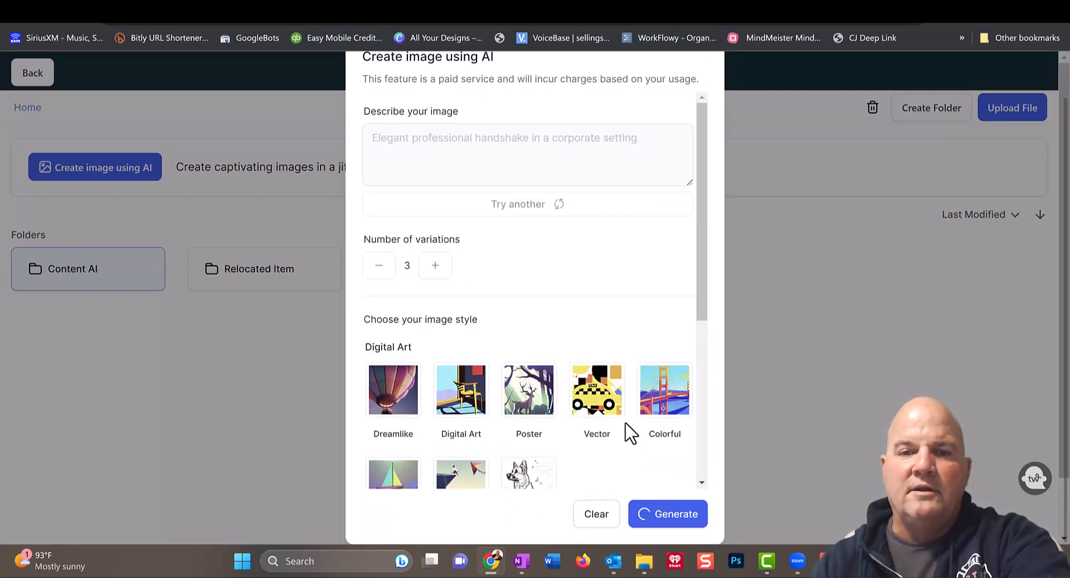
scroll(590, 341, "down", 5)
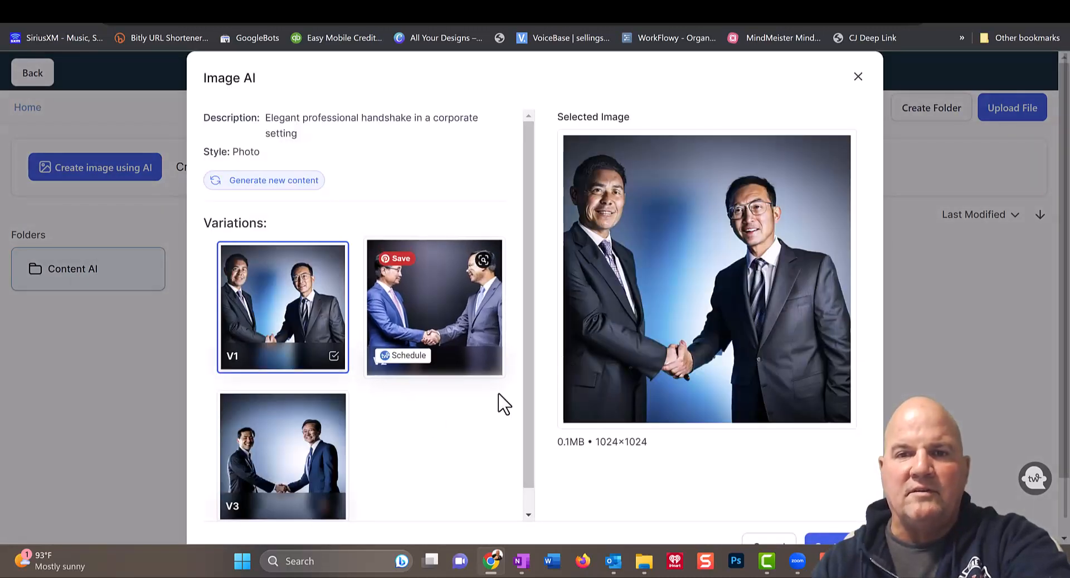
scroll(442, 457, "down", 1)
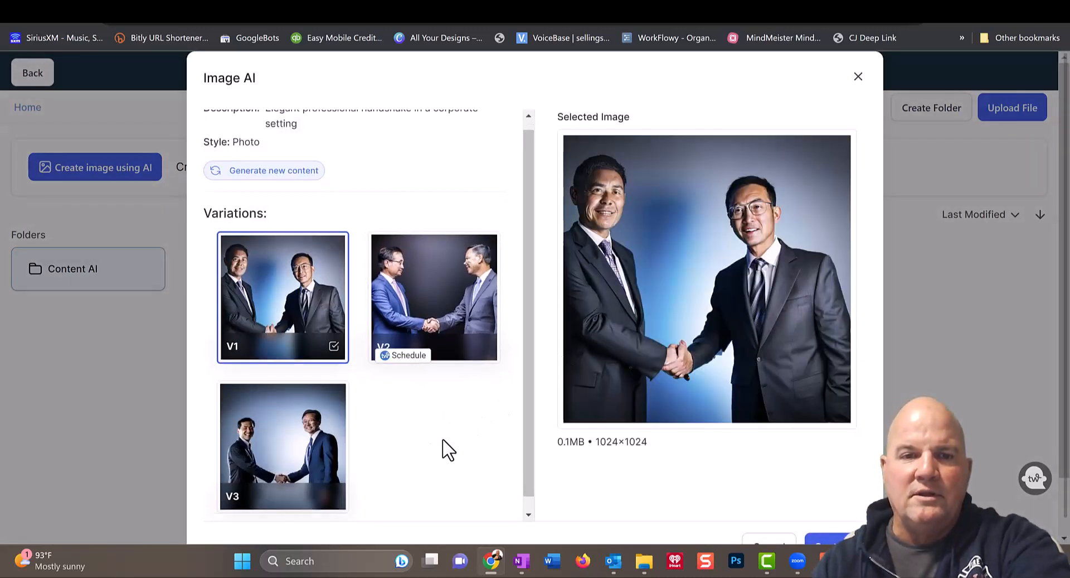
scroll(460, 415, "up", 1)
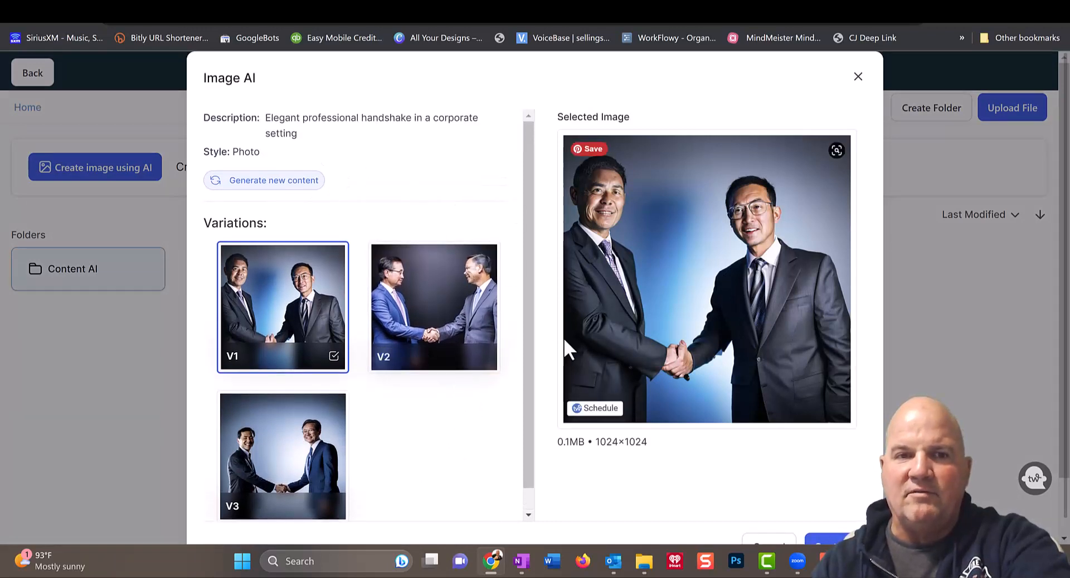
Discard the AI image variations and upload up2-paar-2023-email.png as the navigation menu's brand logo.
scroll(792, 290, "down", 1)
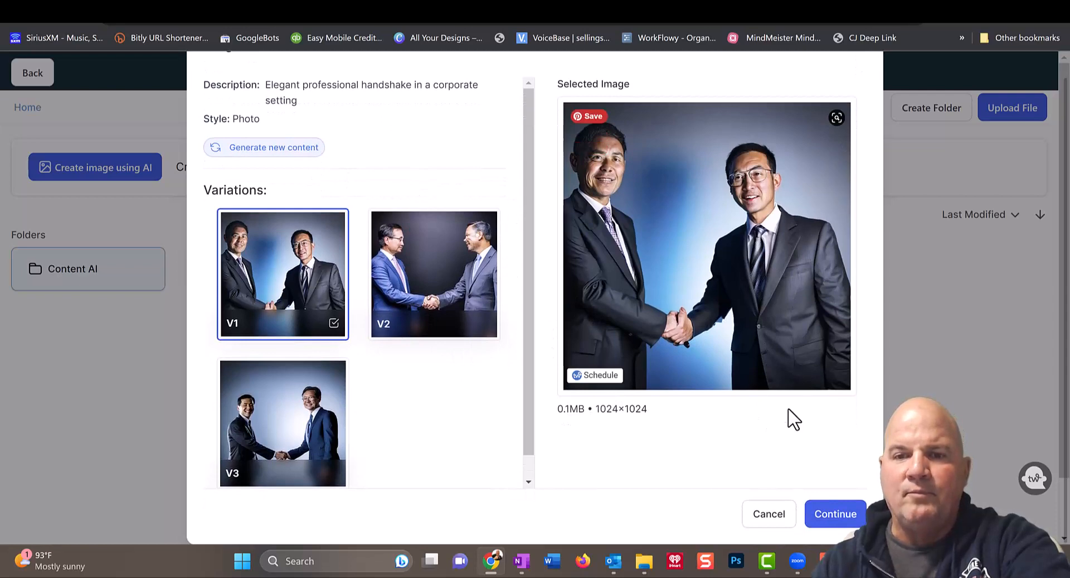
left_click(770, 514)
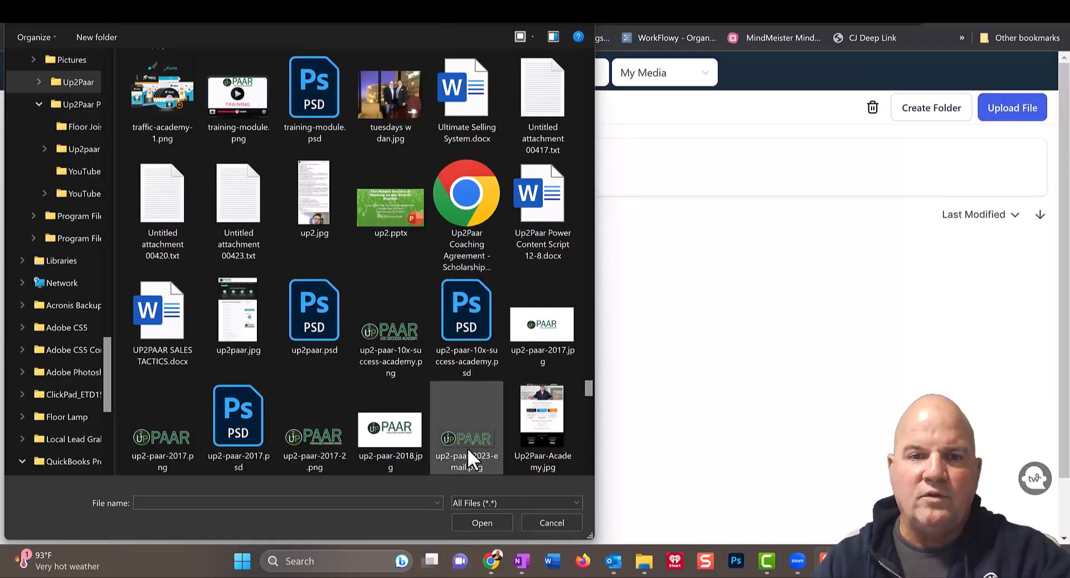
double_click(476, 443)
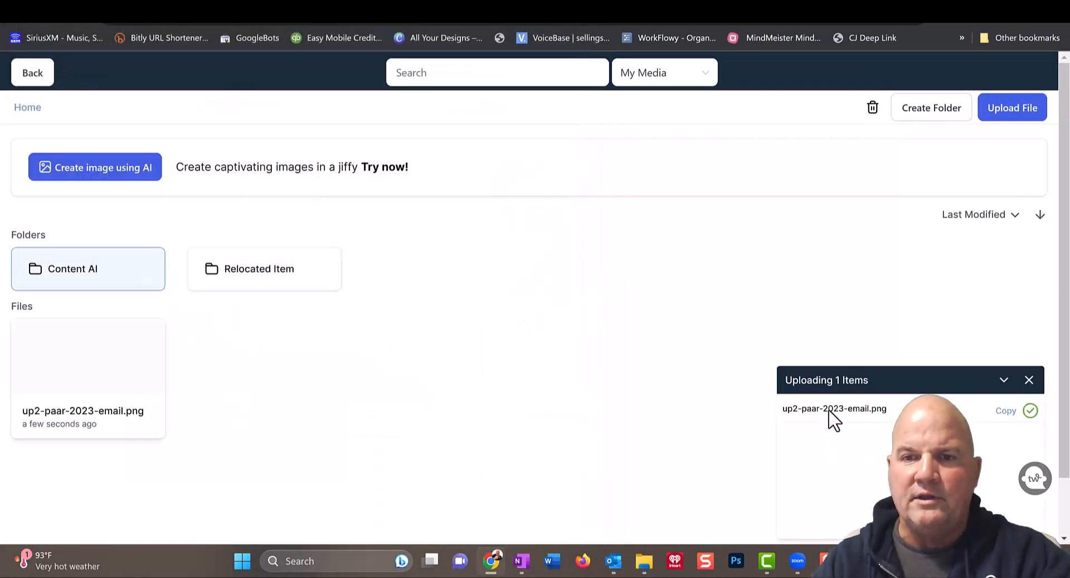
left_click(104, 378)
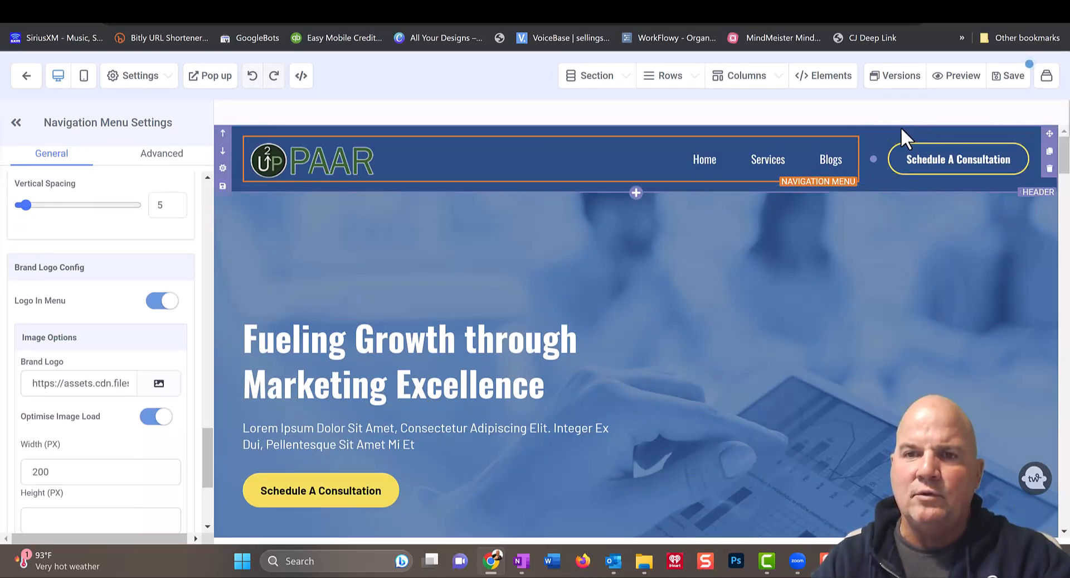
Set the header's background color to light gray and save the page, accepting the change to the global section.
left_click(863, 126)
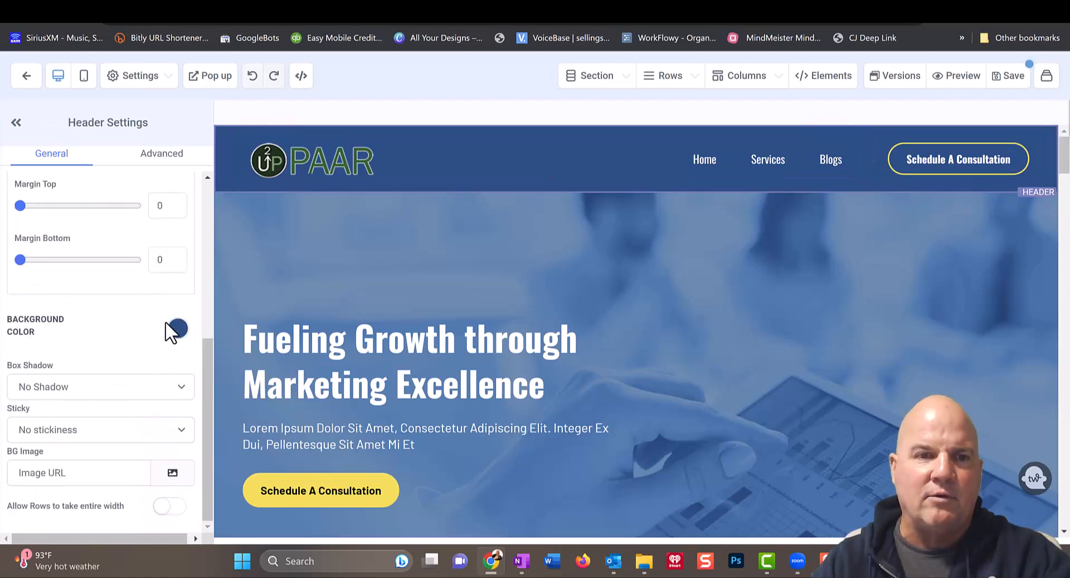
left_click(178, 329)
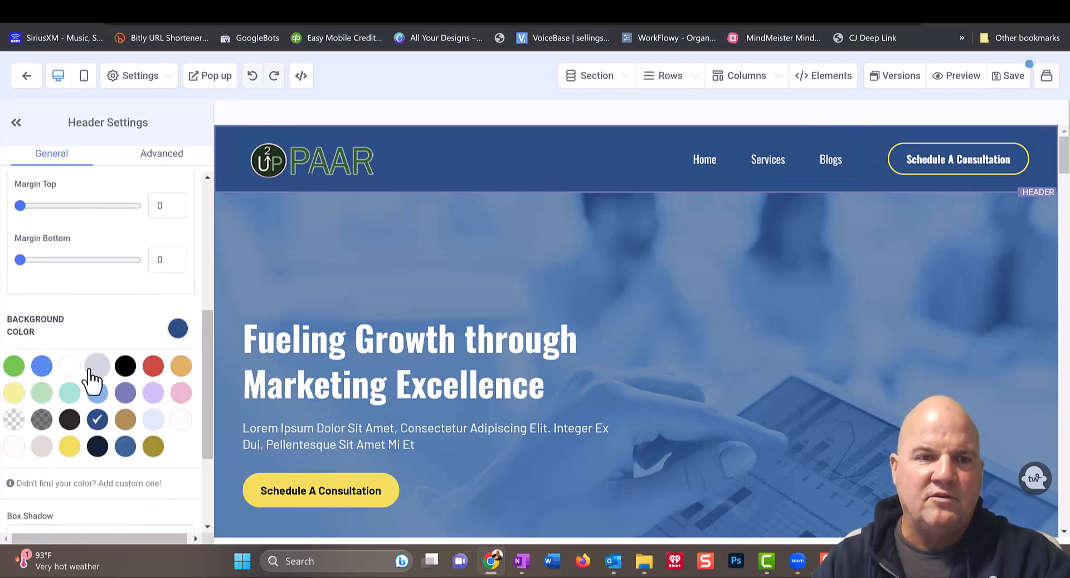
left_click(71, 368)
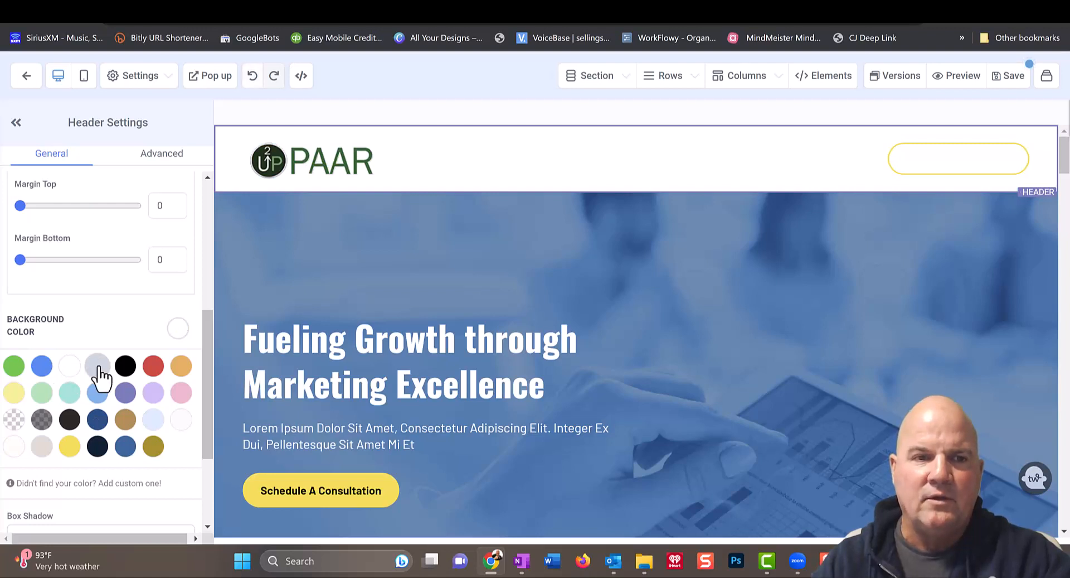
left_click(98, 366)
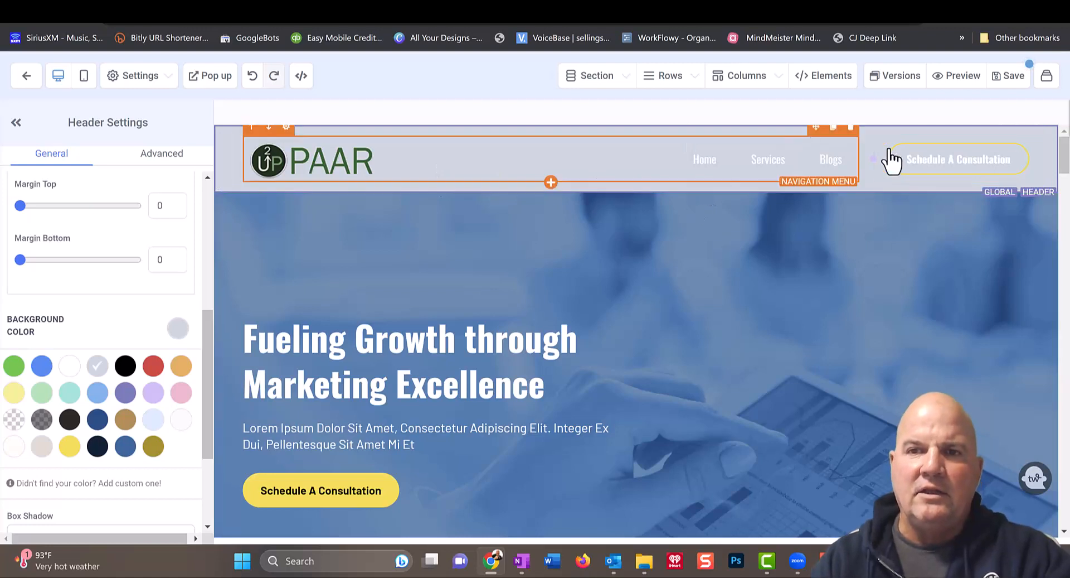
left_click(1011, 78)
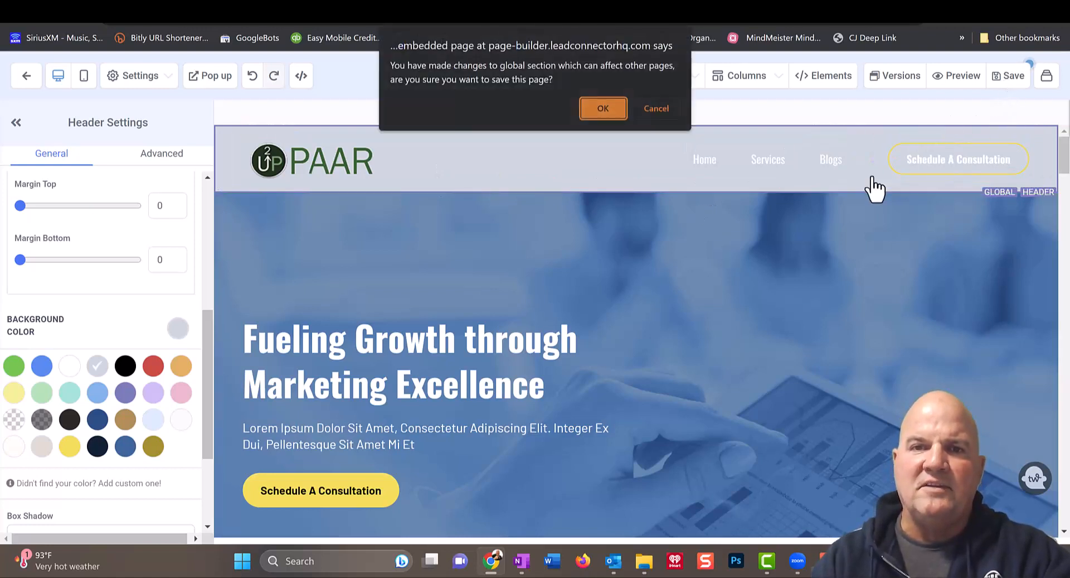
left_click(603, 108)
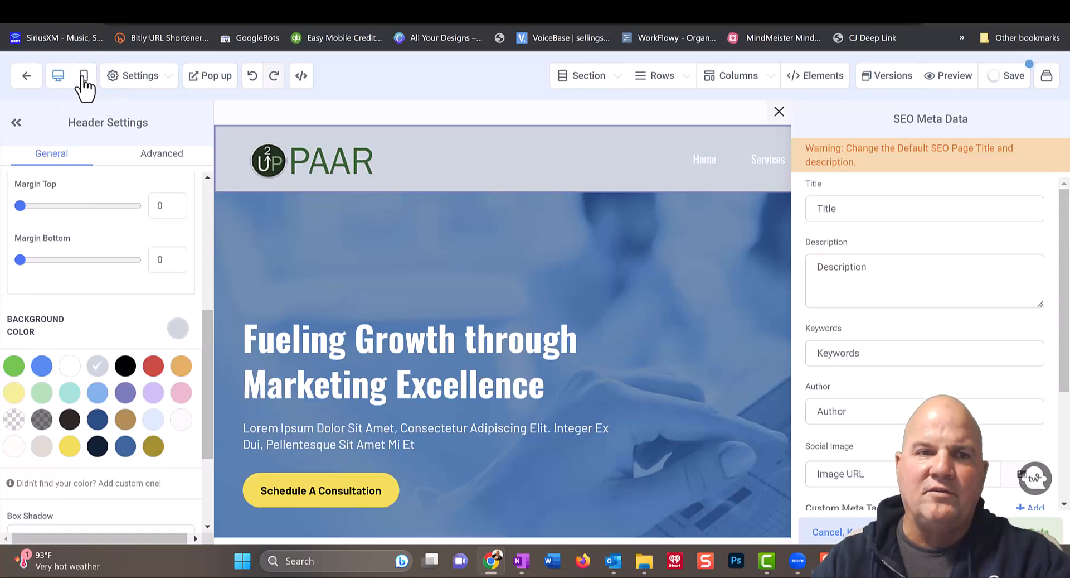
Review the home page in the mobile layout, then return to the Amplify Digital page list.
left_click(83, 78)
scroll(692, 304, "down", 10)
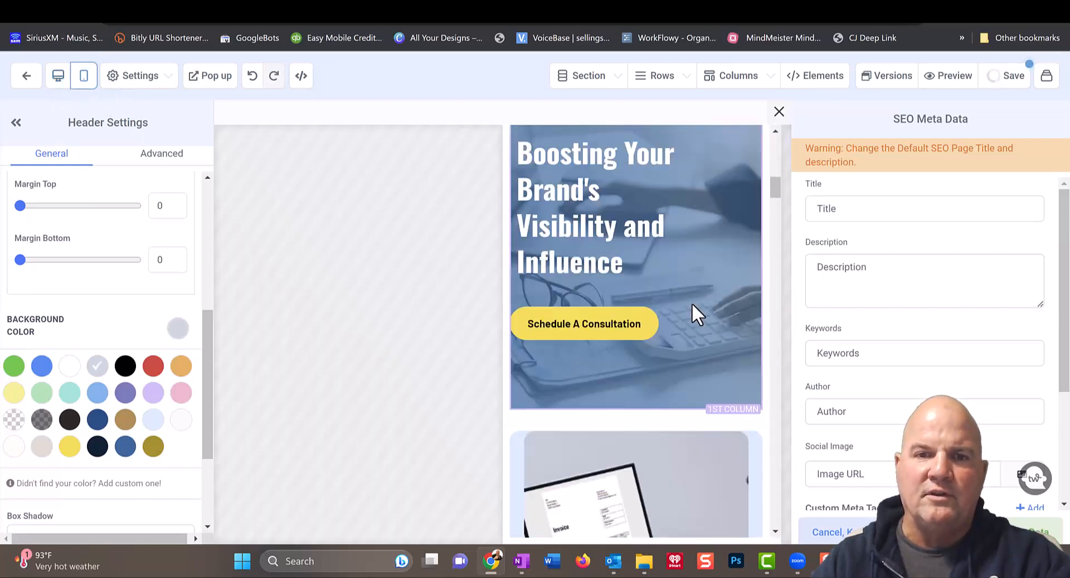
scroll(694, 310, "down", 14)
scroll(703, 322, "up", 20)
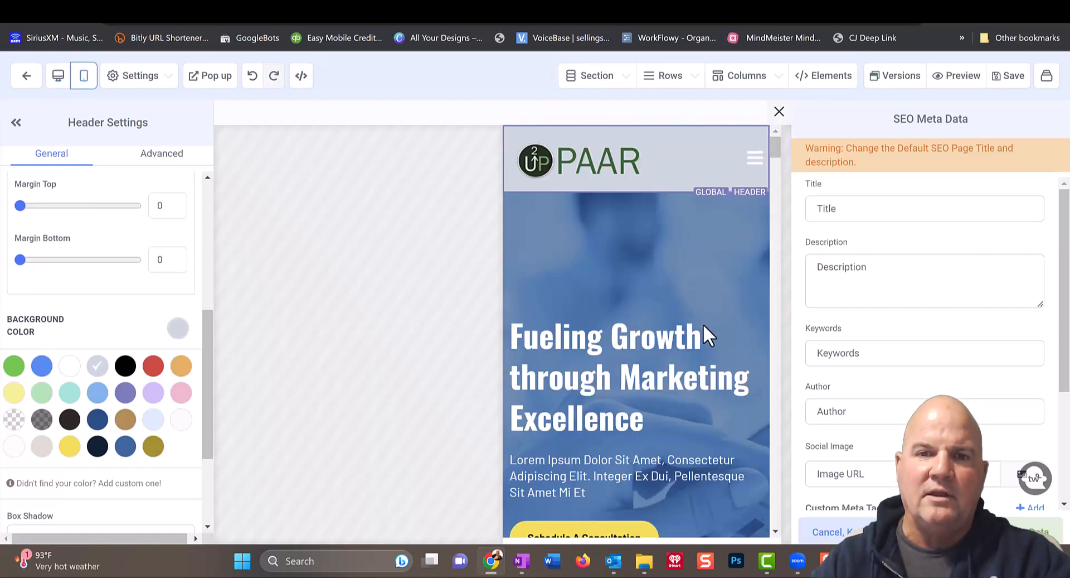
left_click(26, 78)
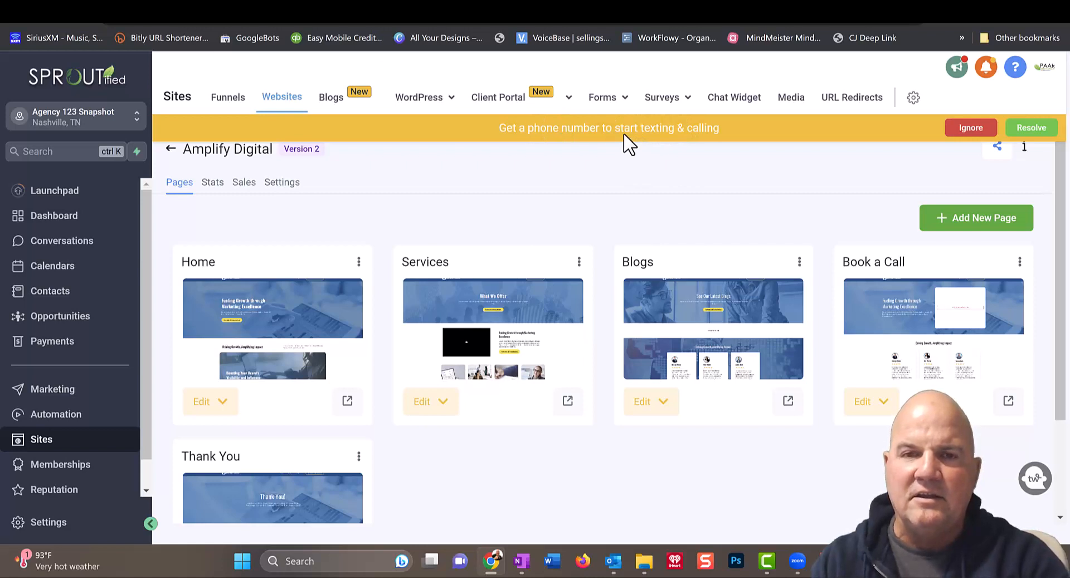
Open phone number management from the texting and calling notice and dismiss the notification there.
left_click(1037, 130)
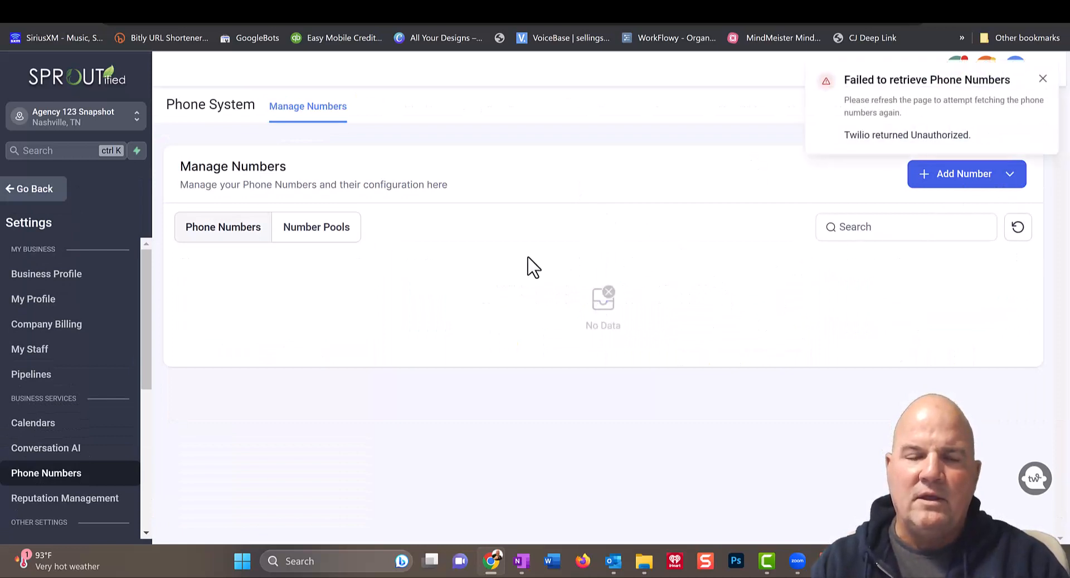
left_click(1043, 78)
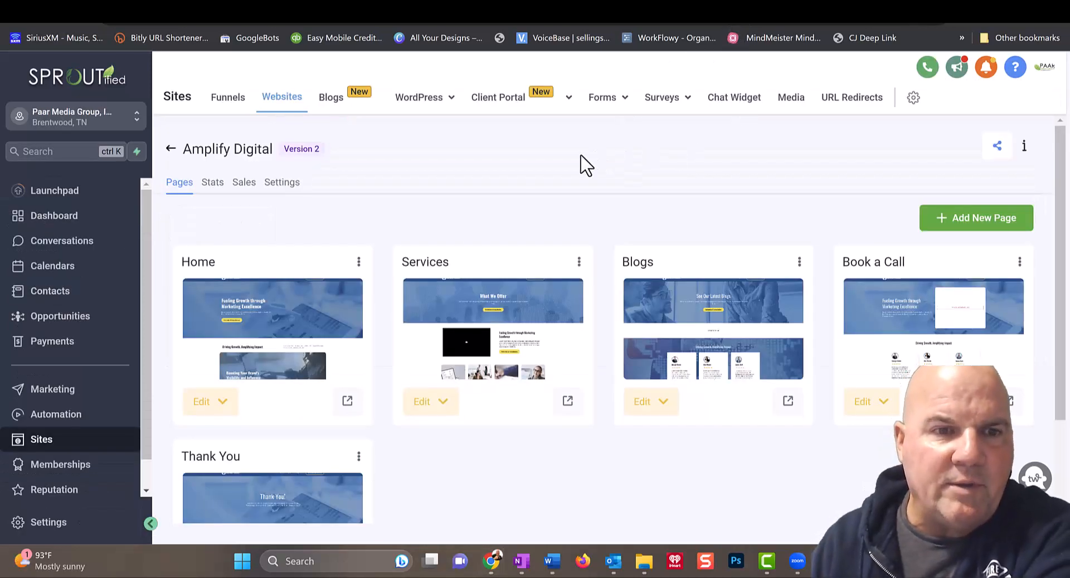
Start a new calendar from the calendar settings using the Simple Calendar scheduling type.
scroll(90, 435, "down", 1)
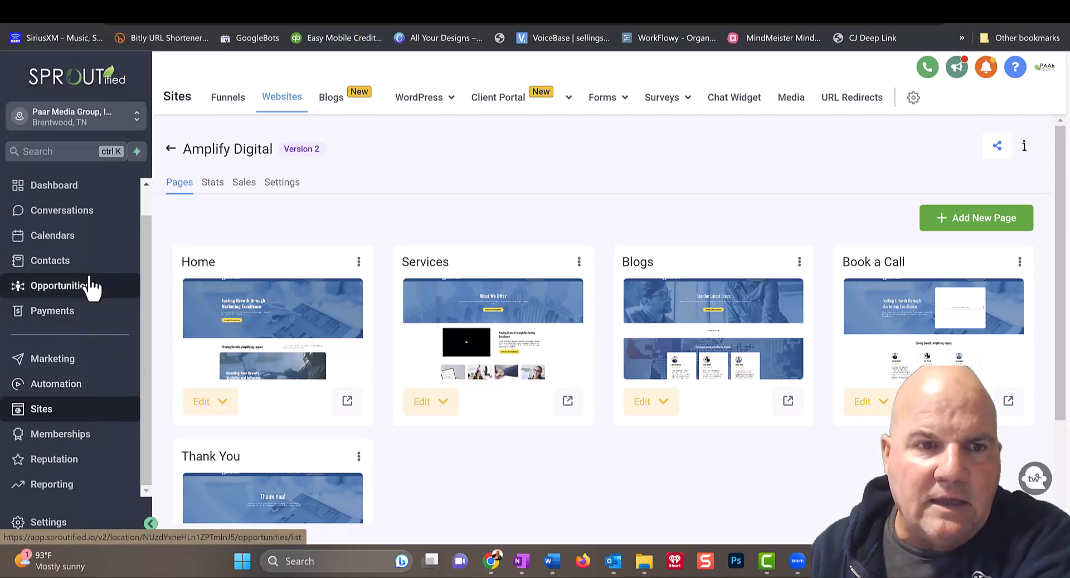
scroll(108, 298, "up", 2)
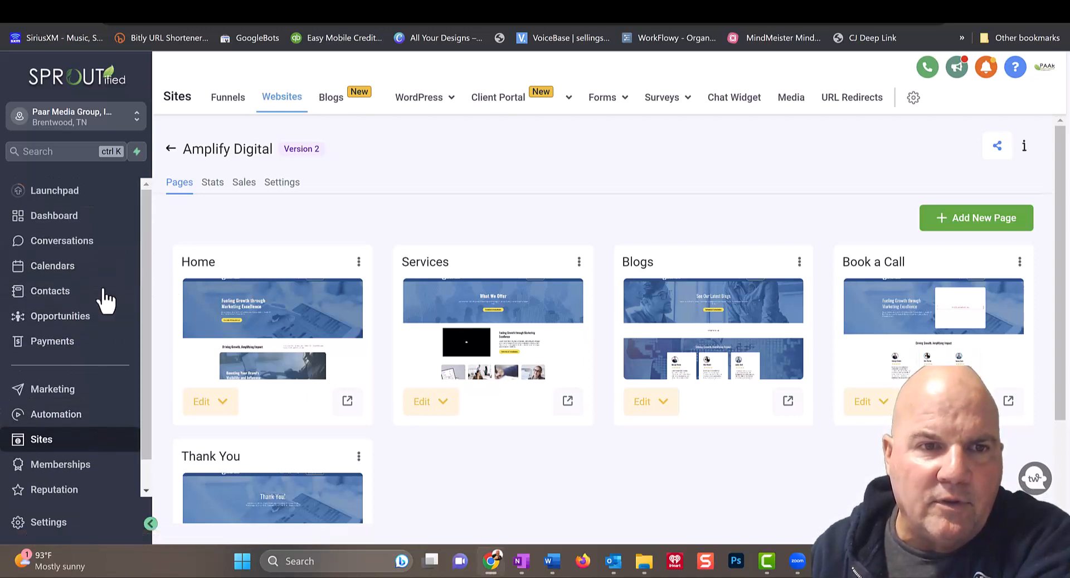
left_click(62, 266)
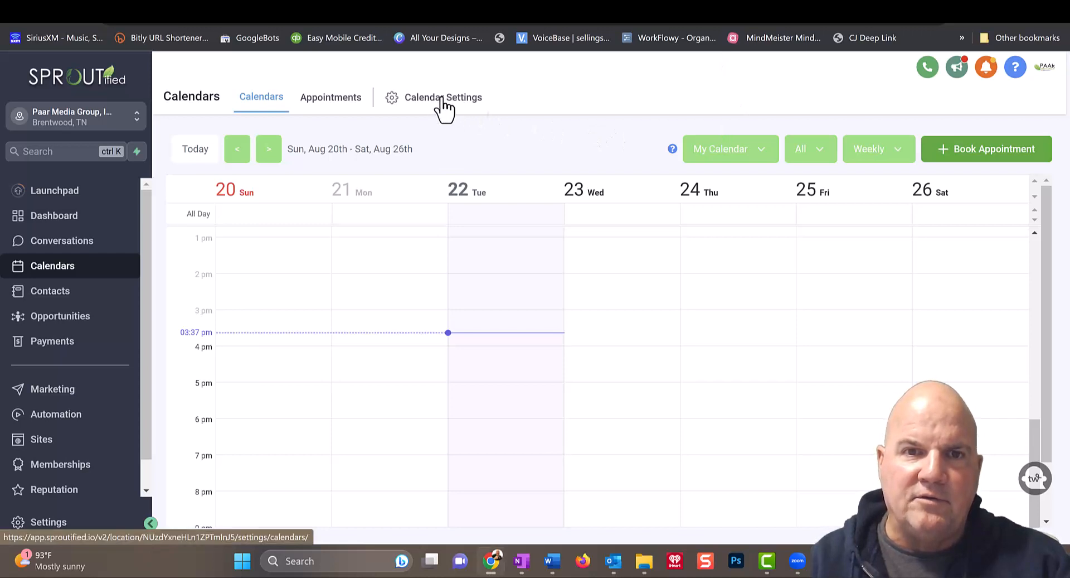
left_click(443, 100)
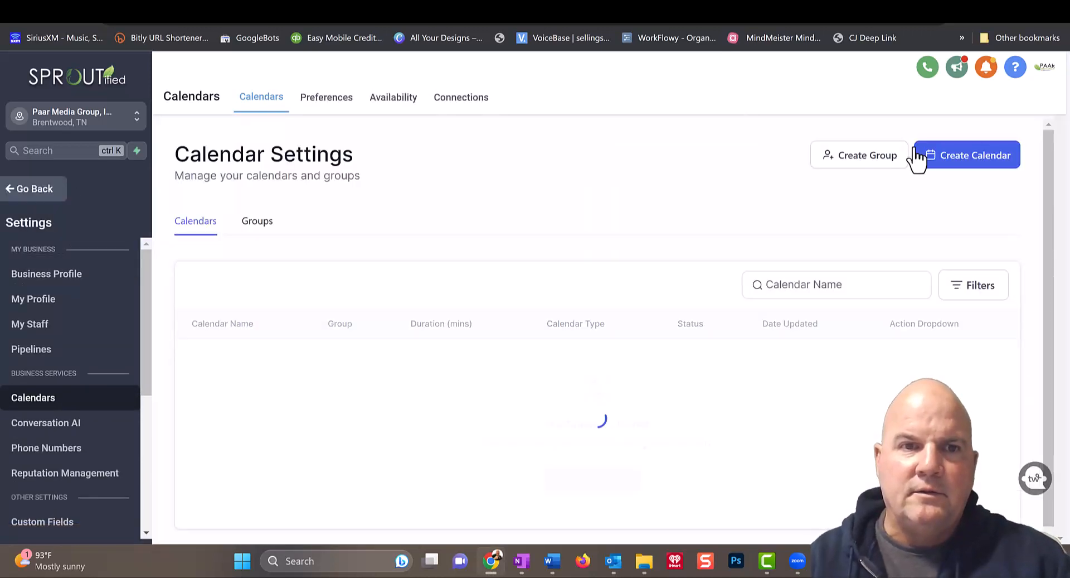
left_click(975, 159)
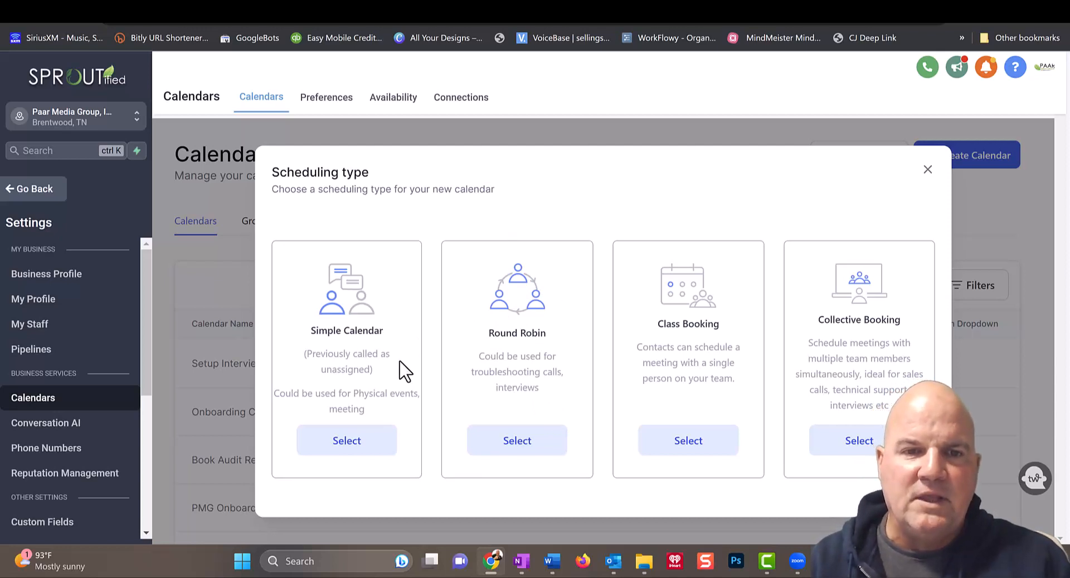
left_click(347, 440)
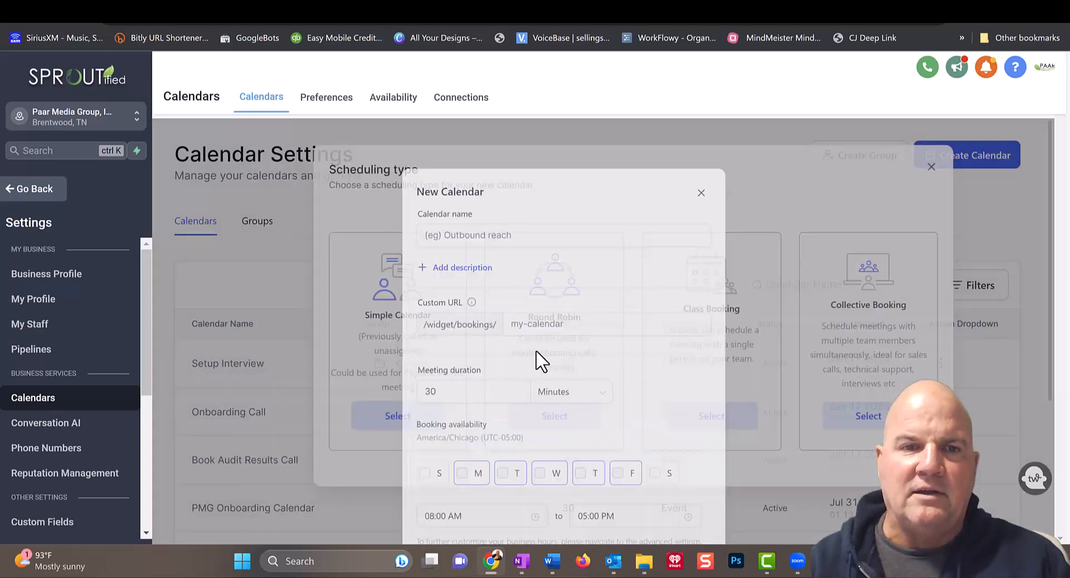
Name the new calendar "Service Calls" and set its custom URL to test-servicecalls.
left_click(538, 201)
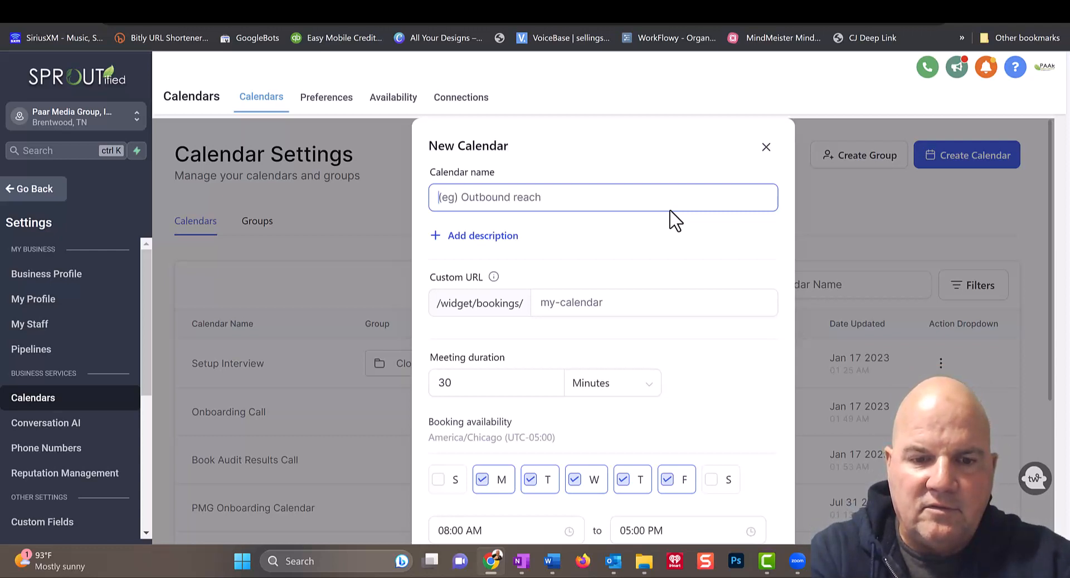
type("Service Calls")
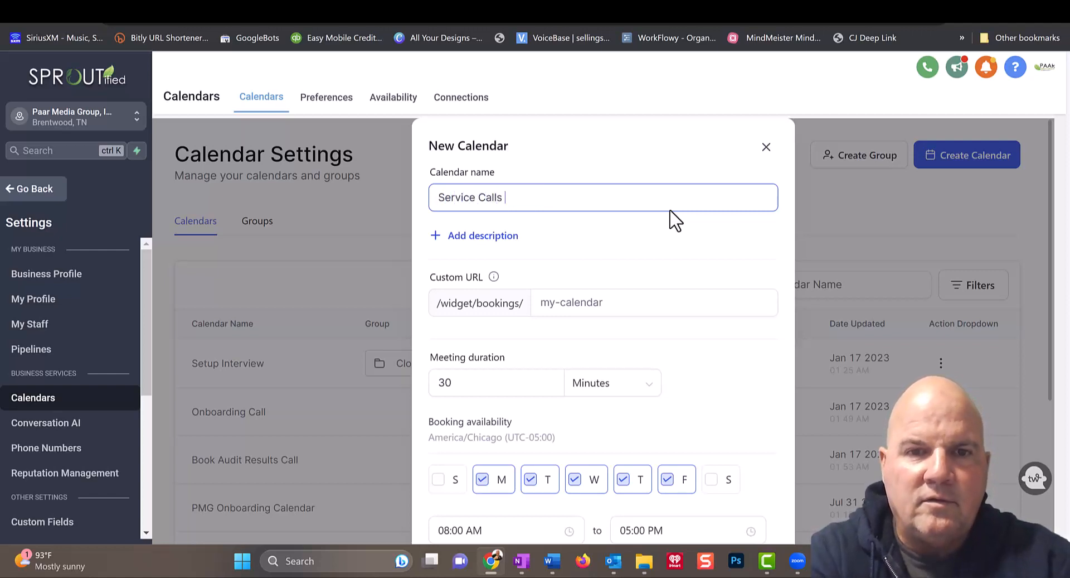
left_click(580, 304)
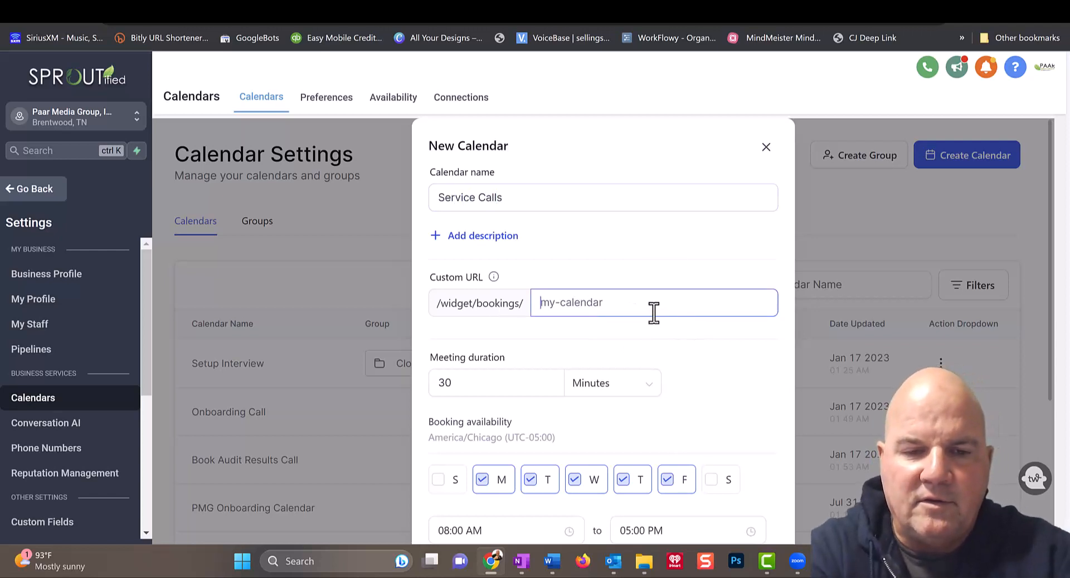
type("test-se")
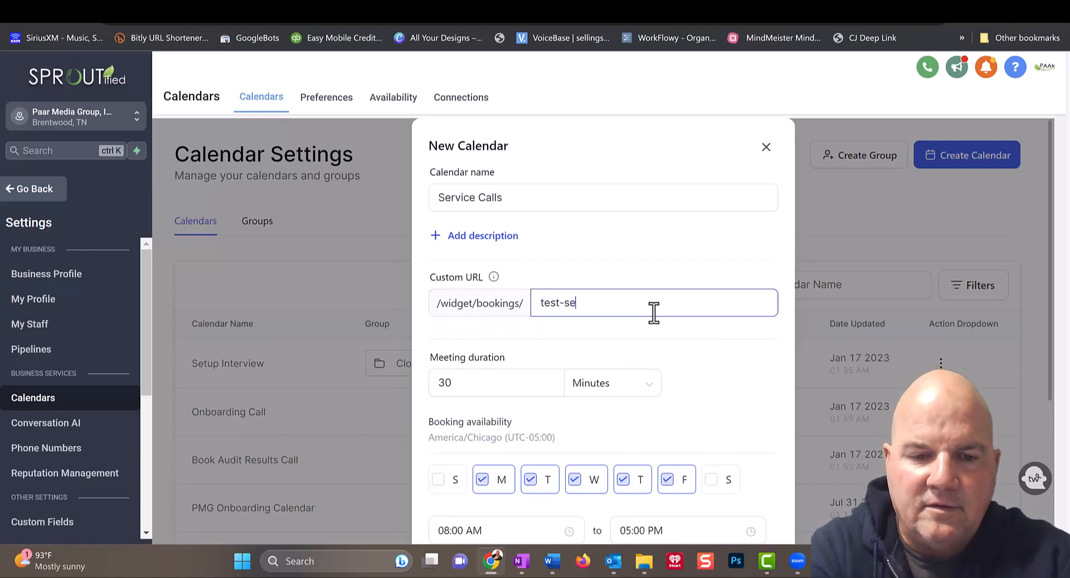
type("rvicec")
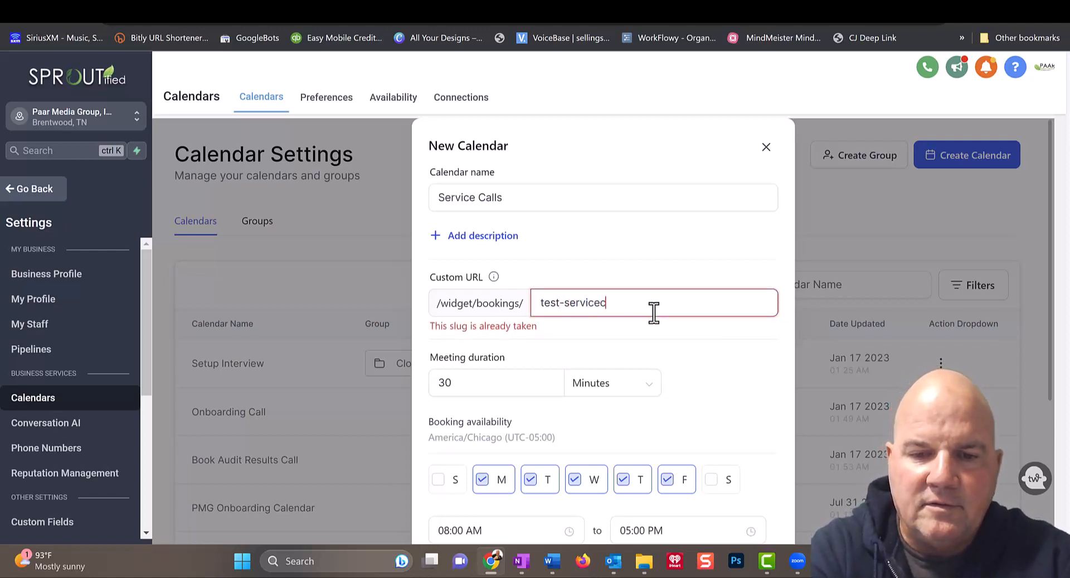
type("alls")
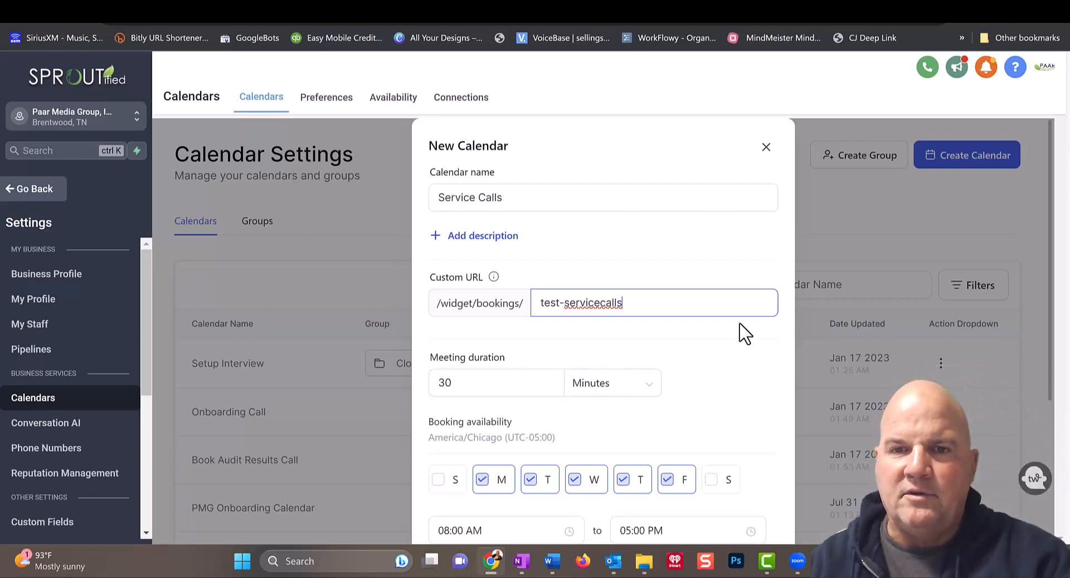
Set the start of the calendar's booking availability to 09:00 AM.
scroll(715, 398, "down", 4)
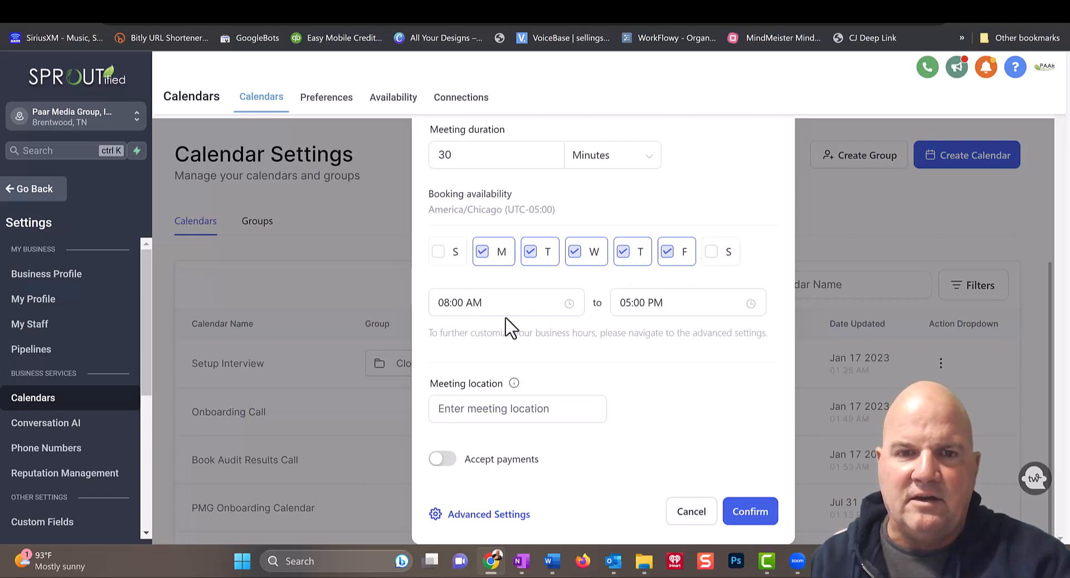
left_click(452, 305)
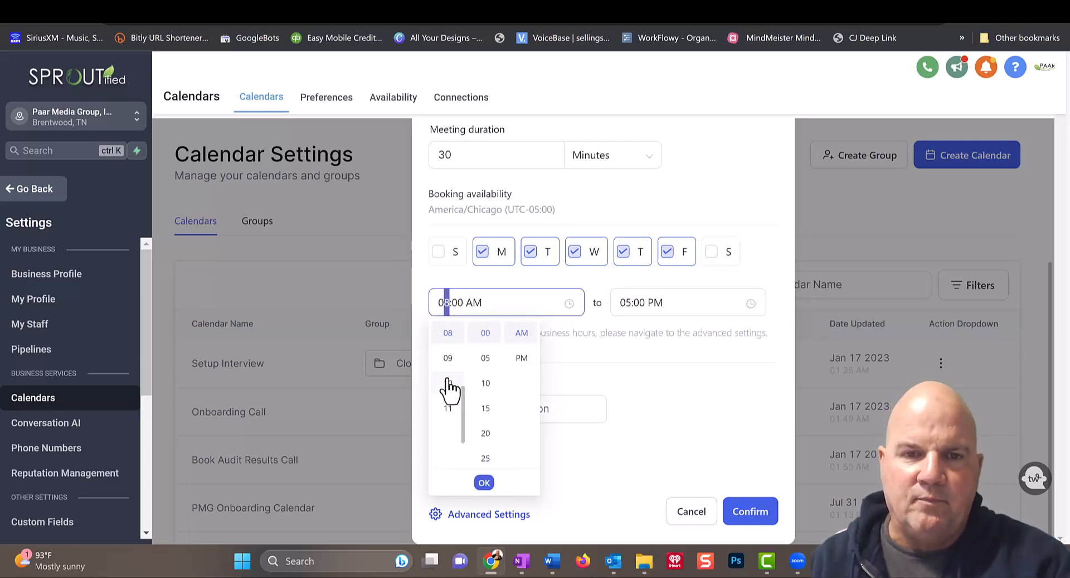
left_click(448, 358)
left_click(647, 356)
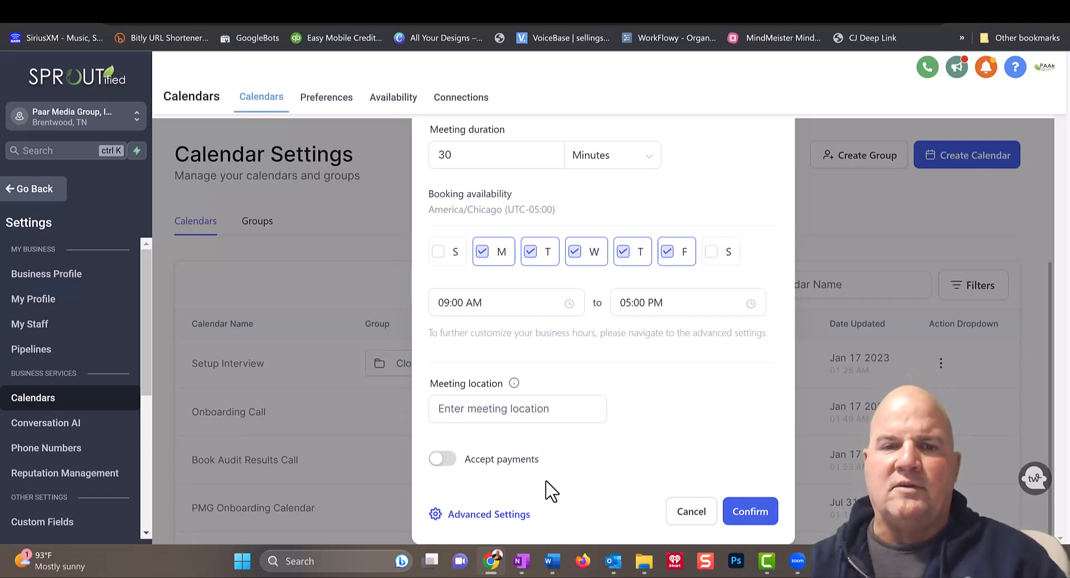
Open the Service Calls calendar's advanced settings and set its event color to light green.
left_click(466, 515)
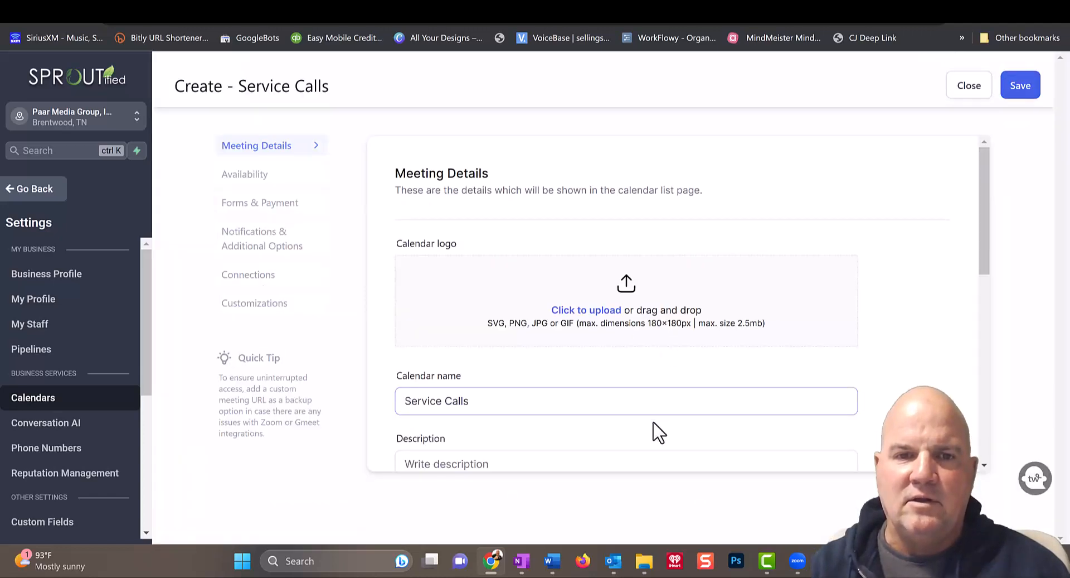
scroll(610, 394, "down", 5)
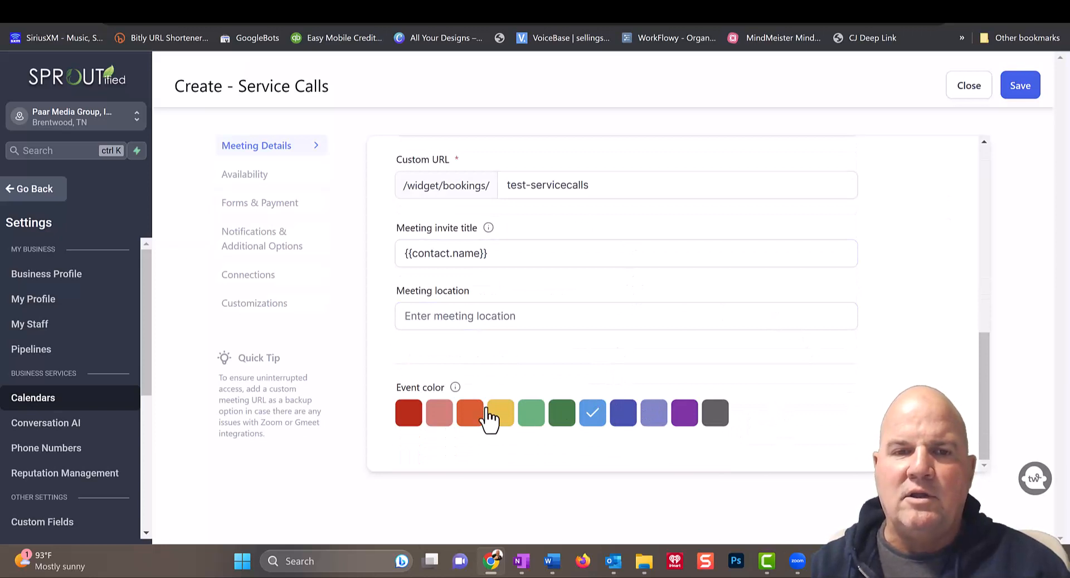
left_click(507, 420)
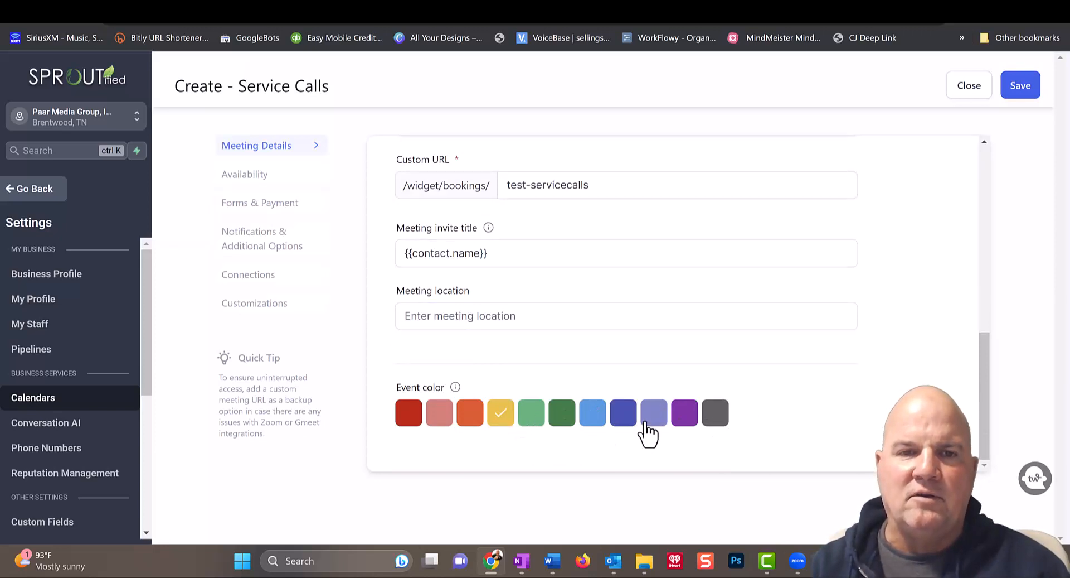
left_click(530, 427)
left_click(824, 310)
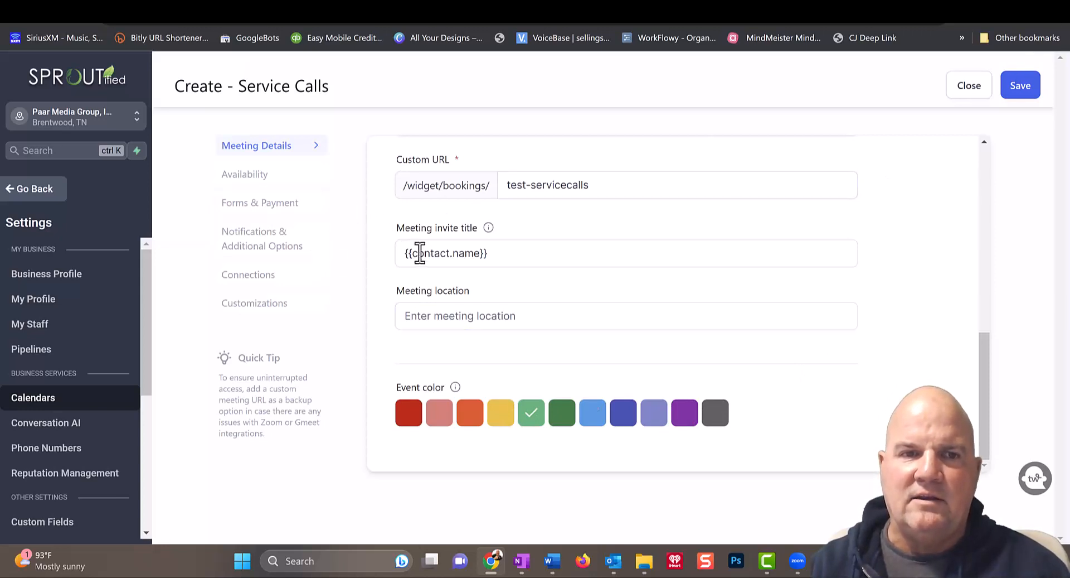
Check the Service Calls calendar's availability hours and booking limits, and save the calendar.
left_click(261, 177)
scroll(661, 278, "down", 4)
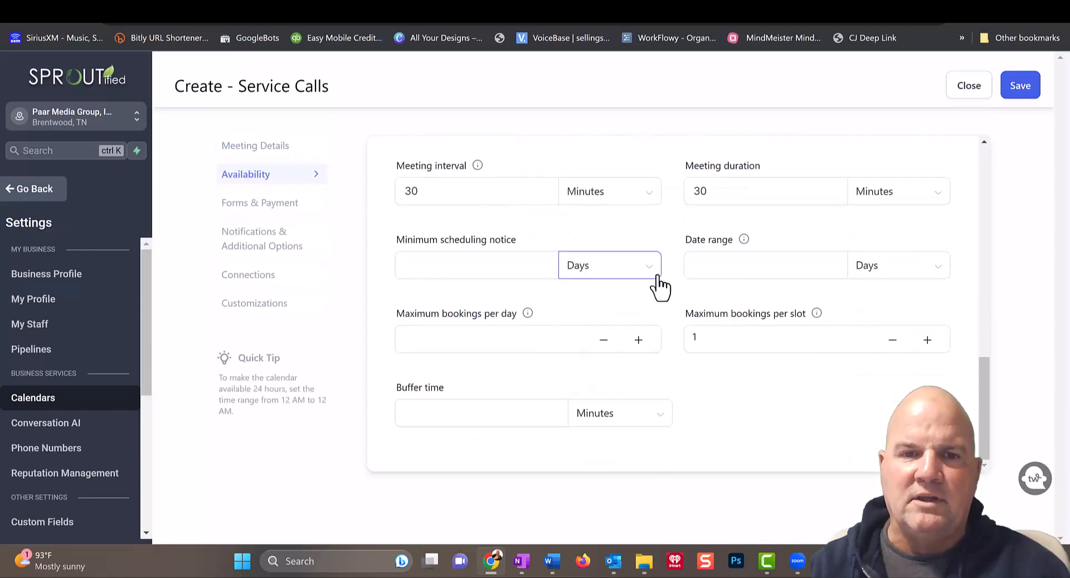
scroll(659, 285, "up", 7)
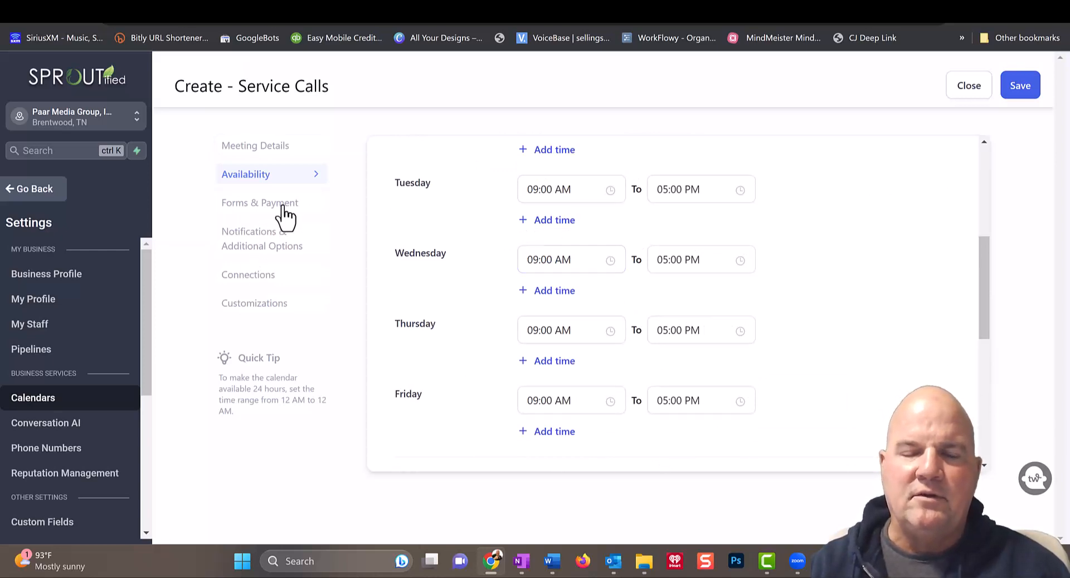
scroll(586, 252, "up", 5)
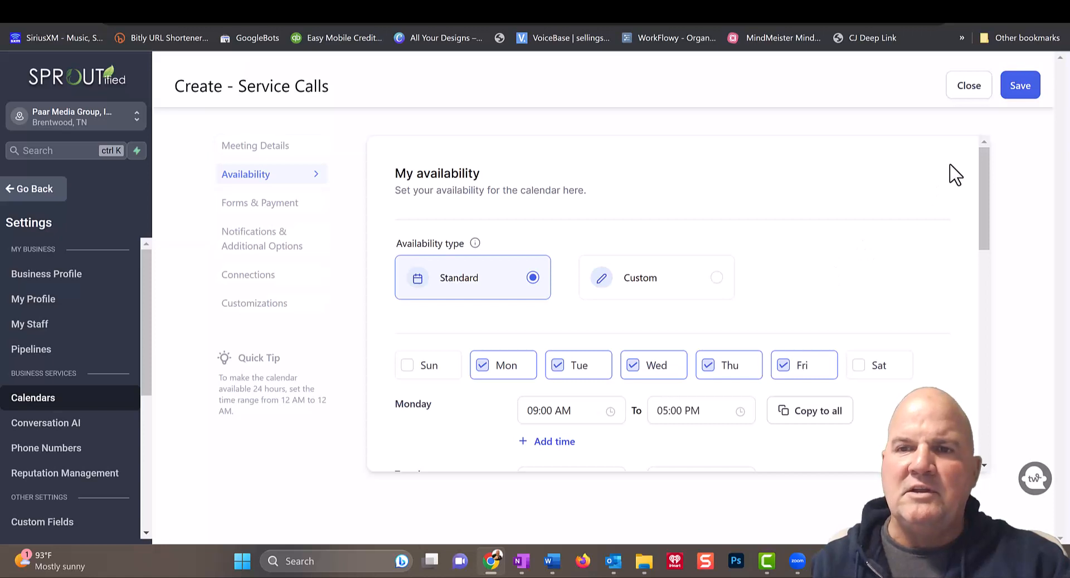
left_click(1025, 88)
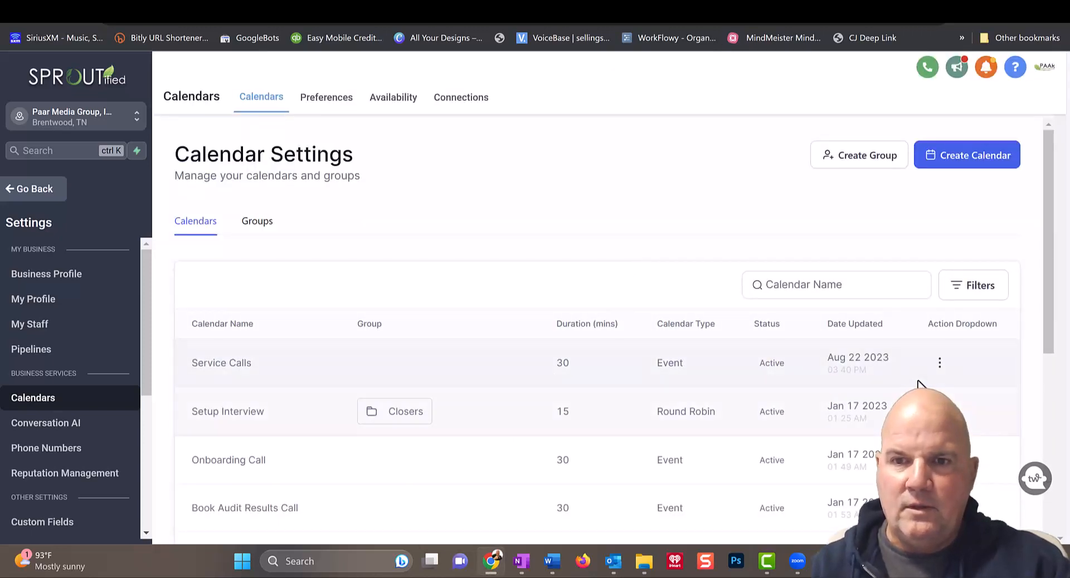
Copy the scheduling link of the Service Calls calendar.
left_click(940, 364)
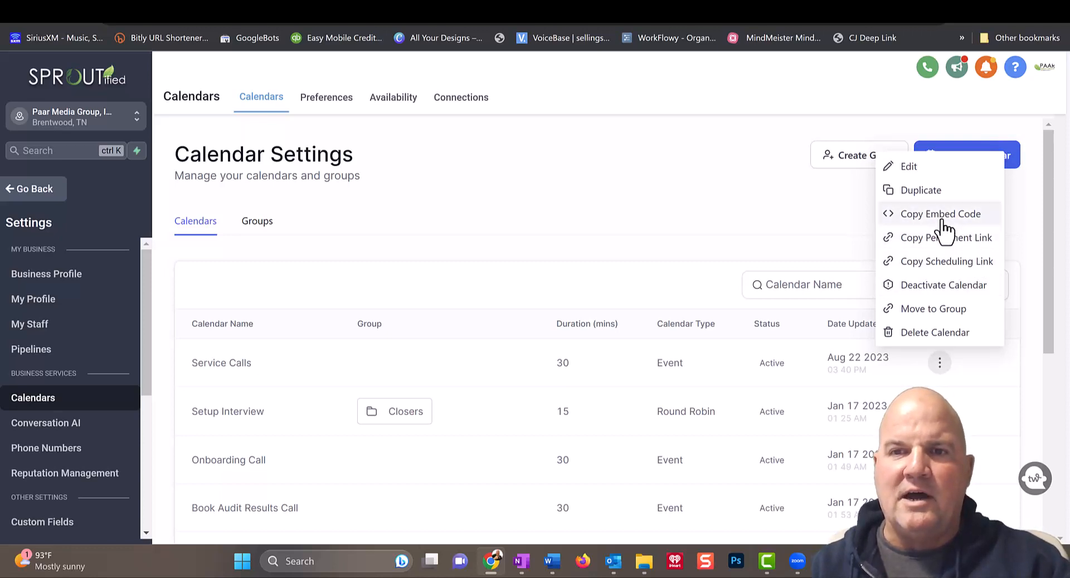
left_click(955, 267)
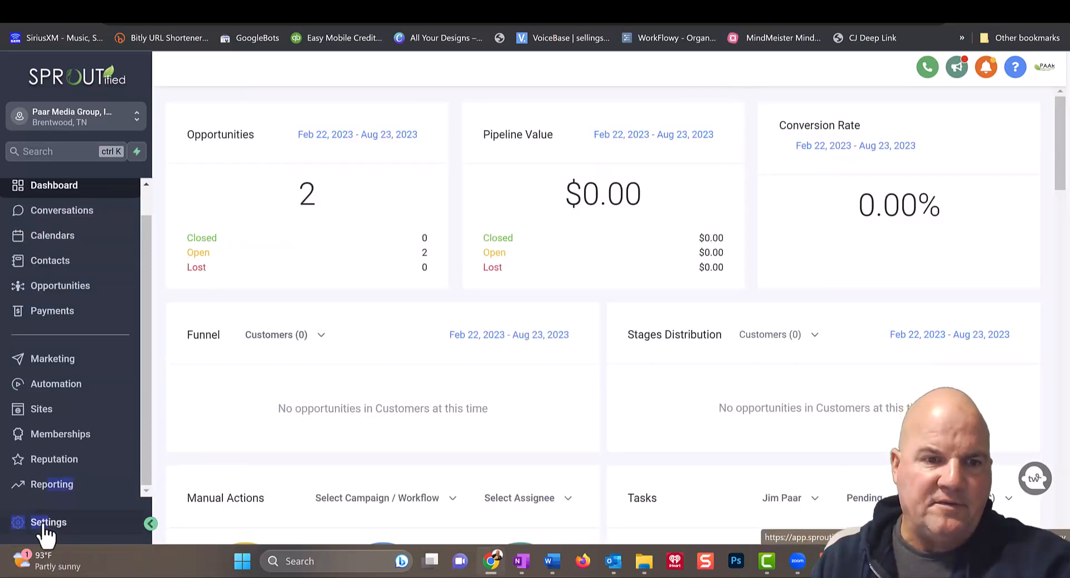
Open the Conversation AI settings and set the bot preference to Suggestive.
left_click(43, 522)
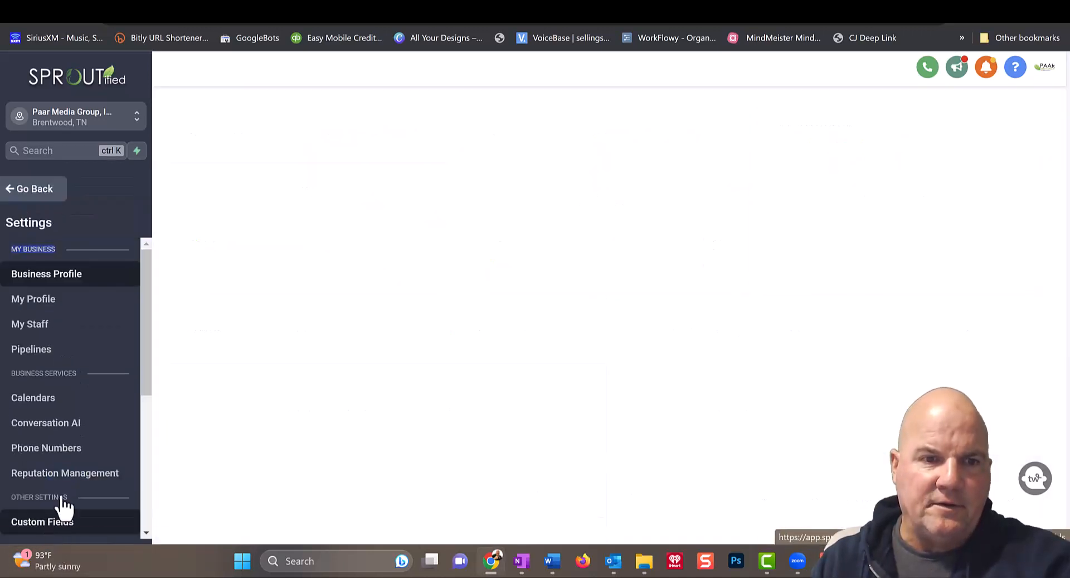
left_click(63, 425)
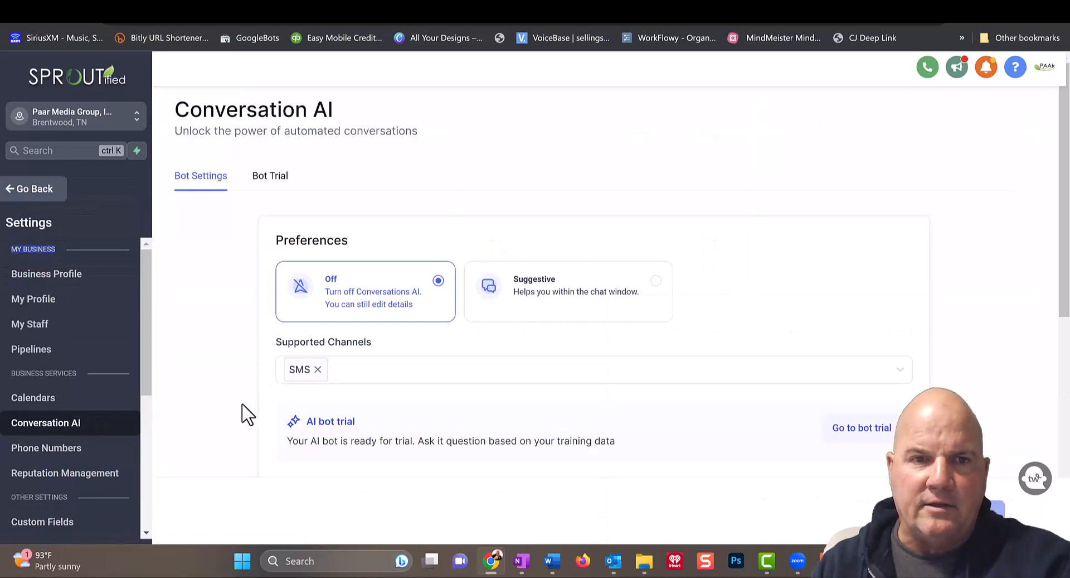
left_click(559, 313)
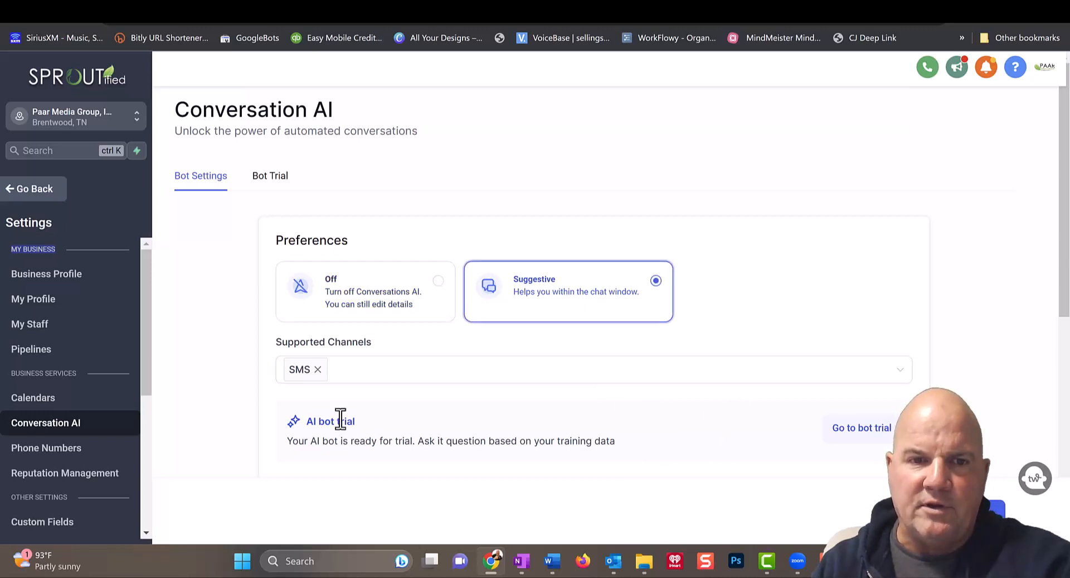
left_click(366, 375)
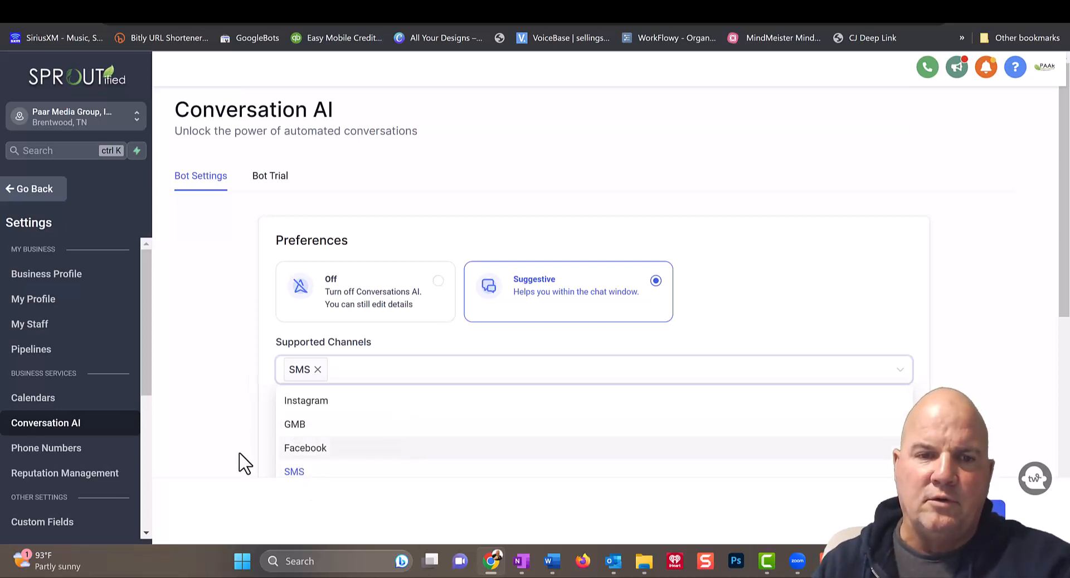
left_click(296, 473)
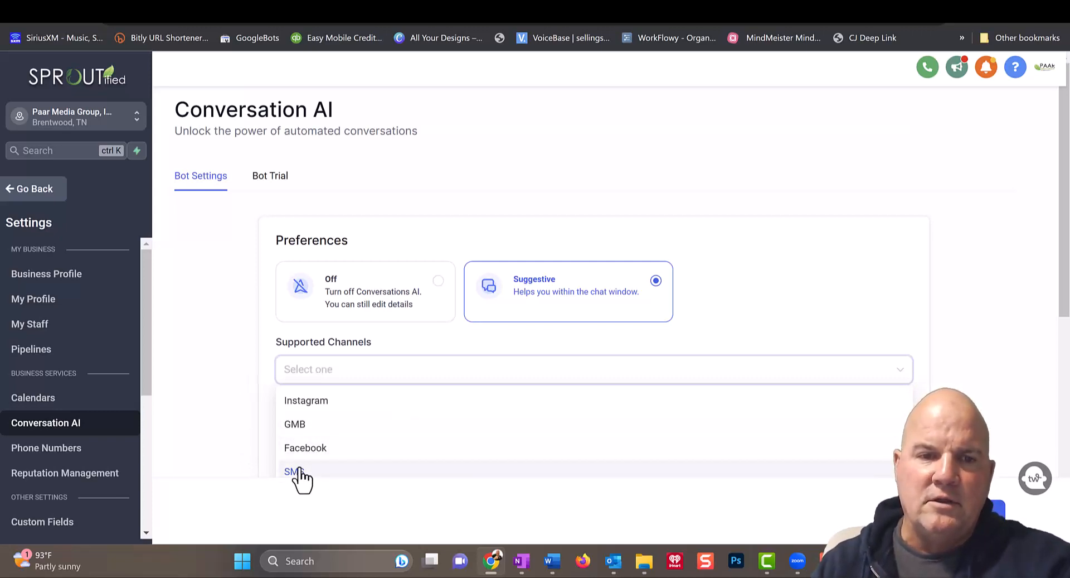
left_click(321, 403)
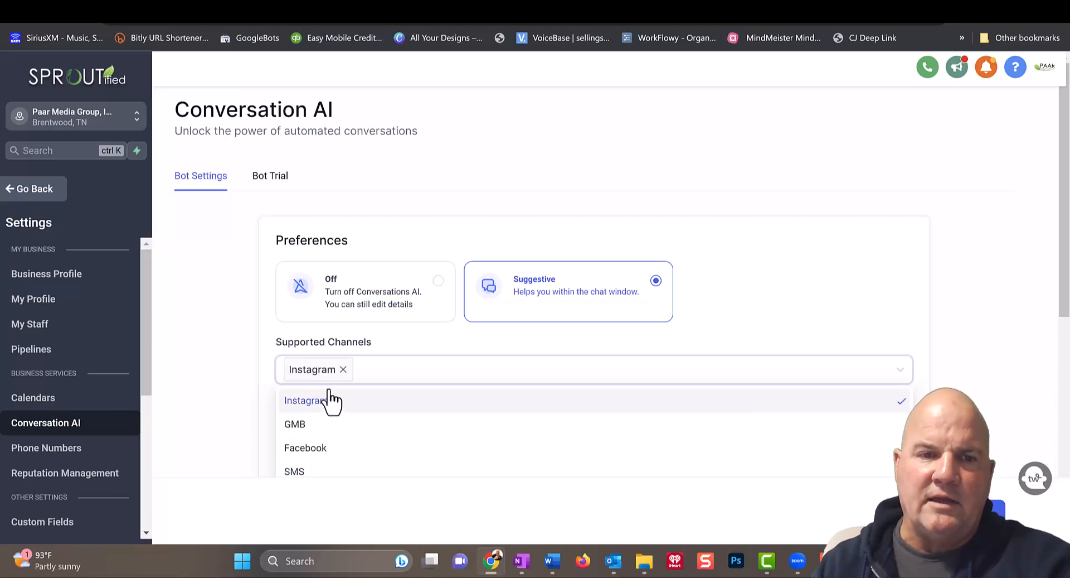
left_click(299, 472)
left_click(343, 369)
left_click(222, 392)
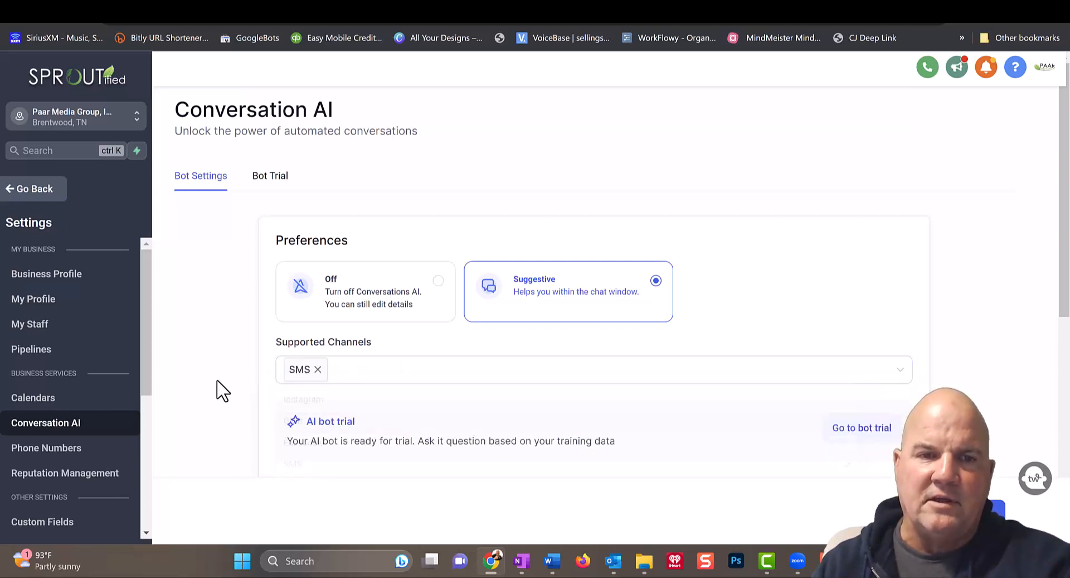
Choose Service Calls as the calendar for the bot's appointment booking.
left_click_drag(1064, 312, 1059, 408)
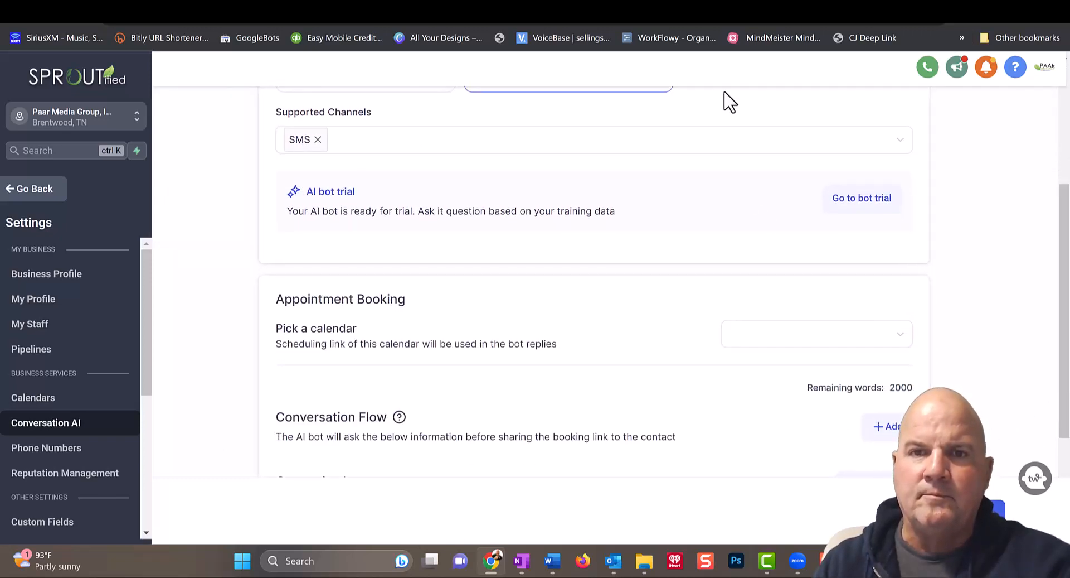
scroll(730, 83, "down", 1)
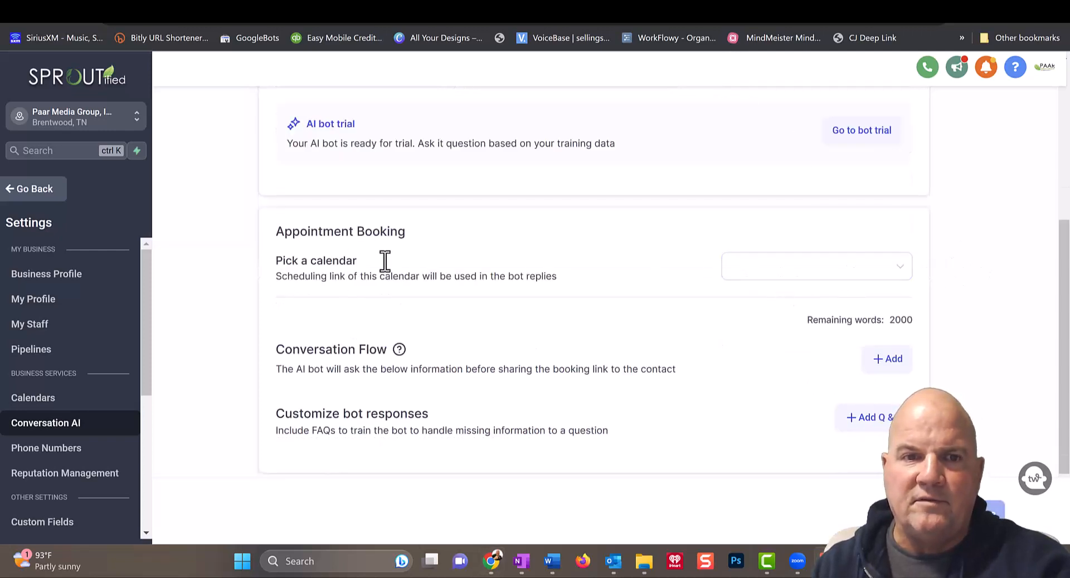
left_click(803, 273)
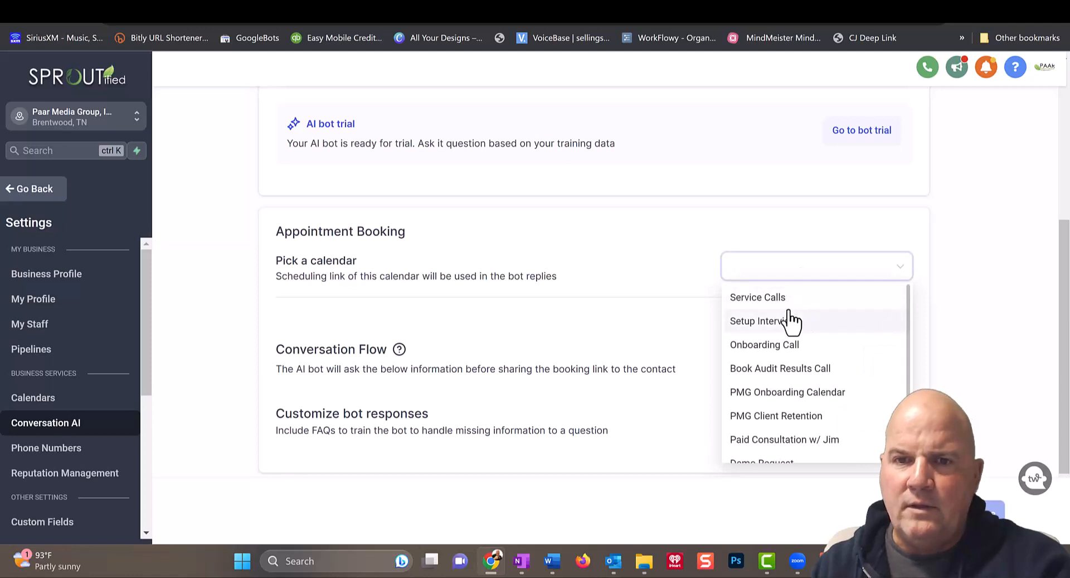
left_click(767, 300)
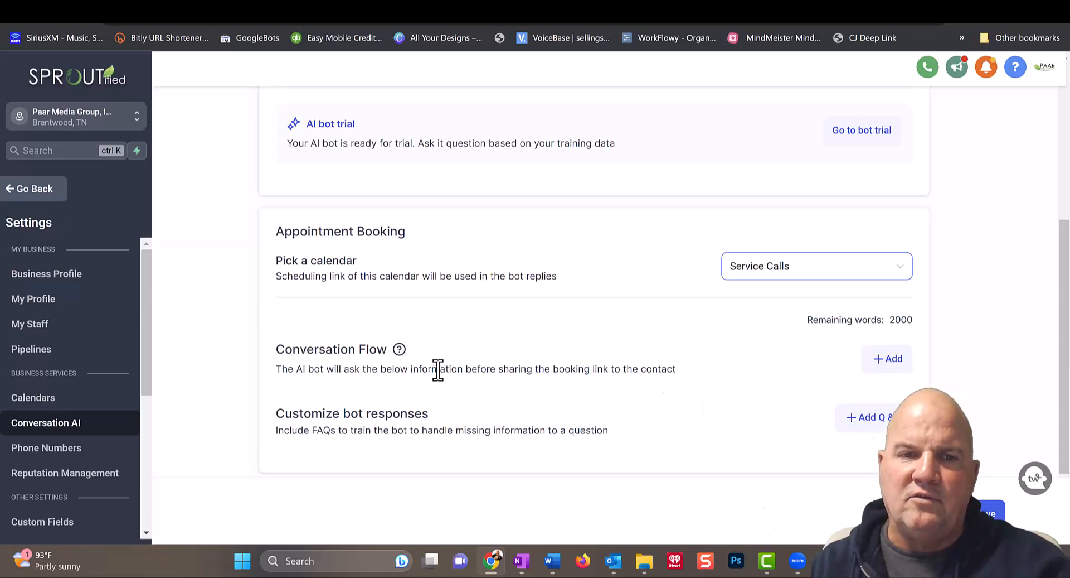
mouse_move(400, 351)
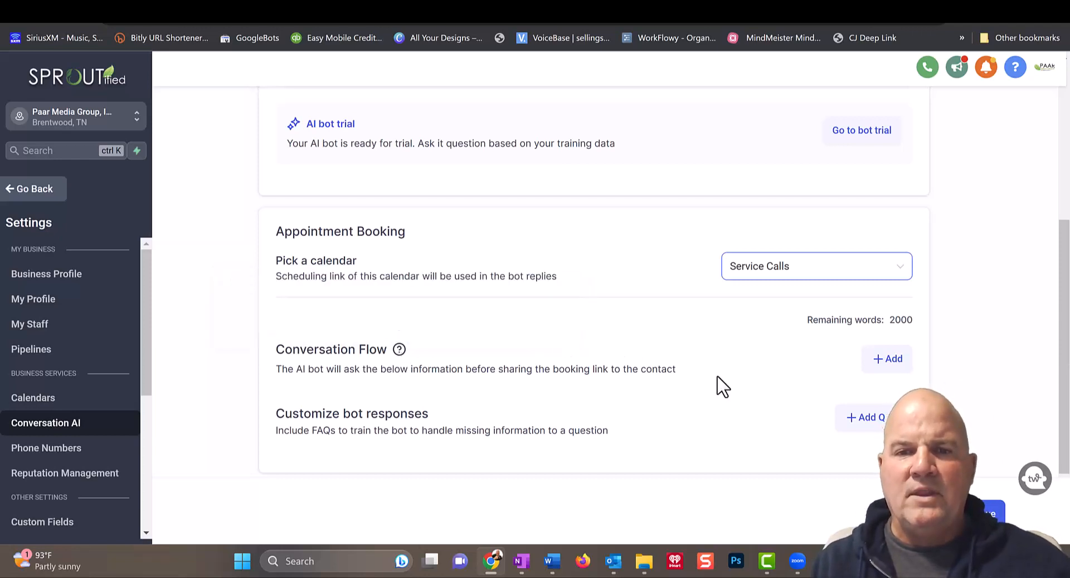
left_click(883, 424)
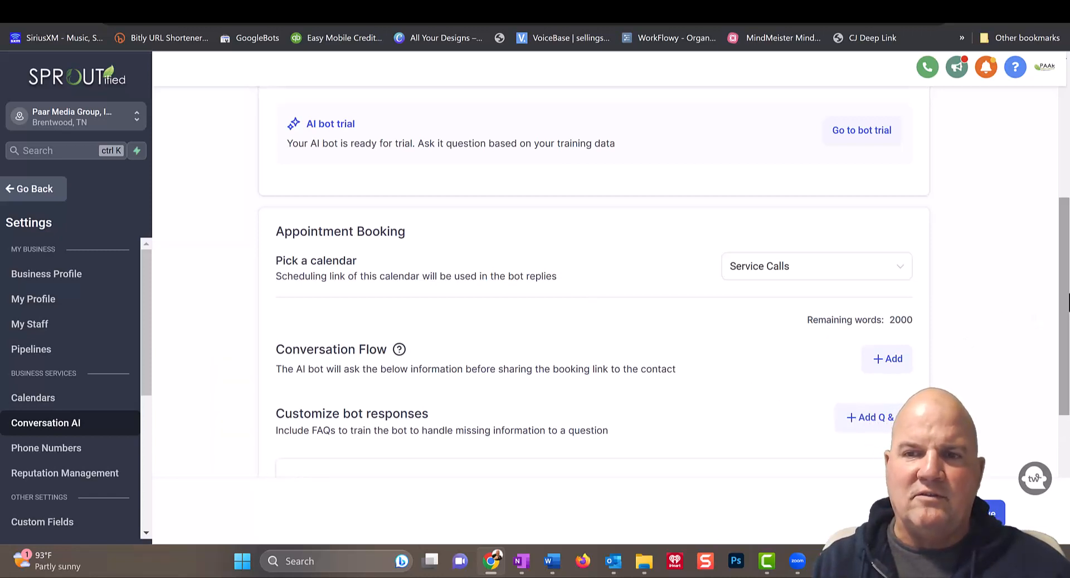
left_click_drag(1064, 317, 1062, 425)
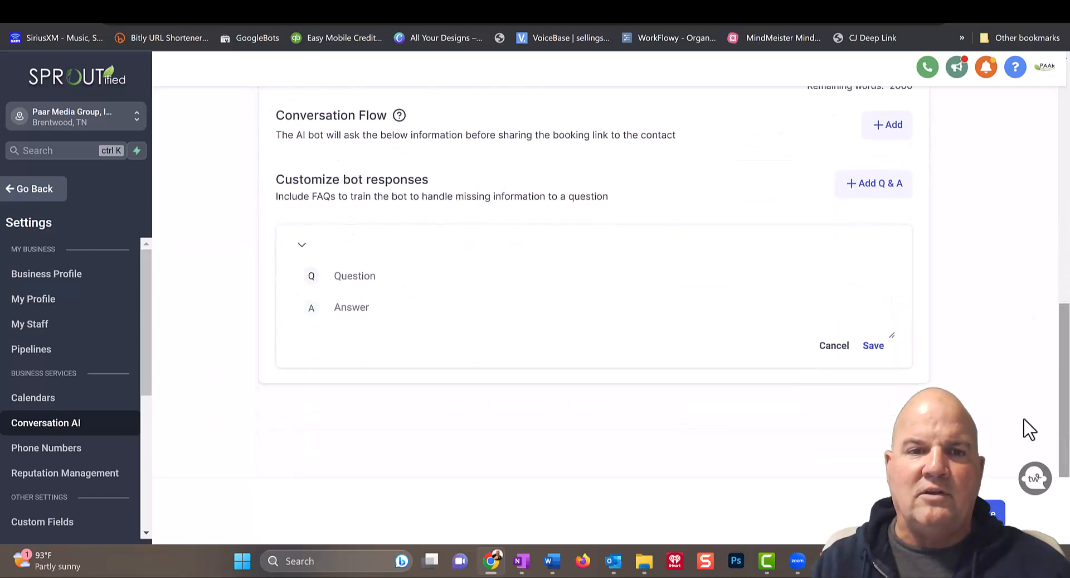
left_click(380, 275)
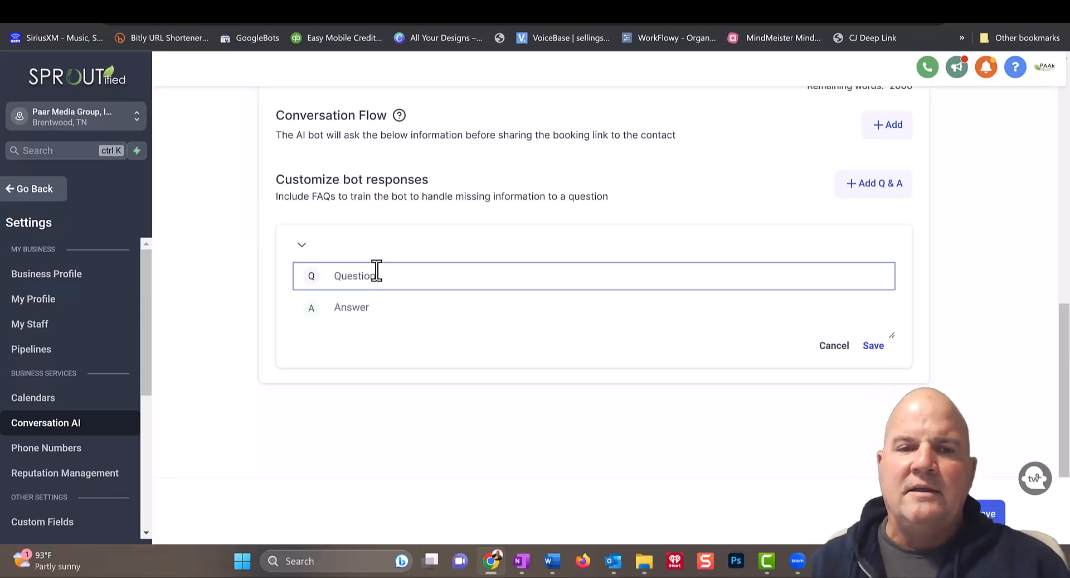
left_click(396, 240)
left_click(390, 316)
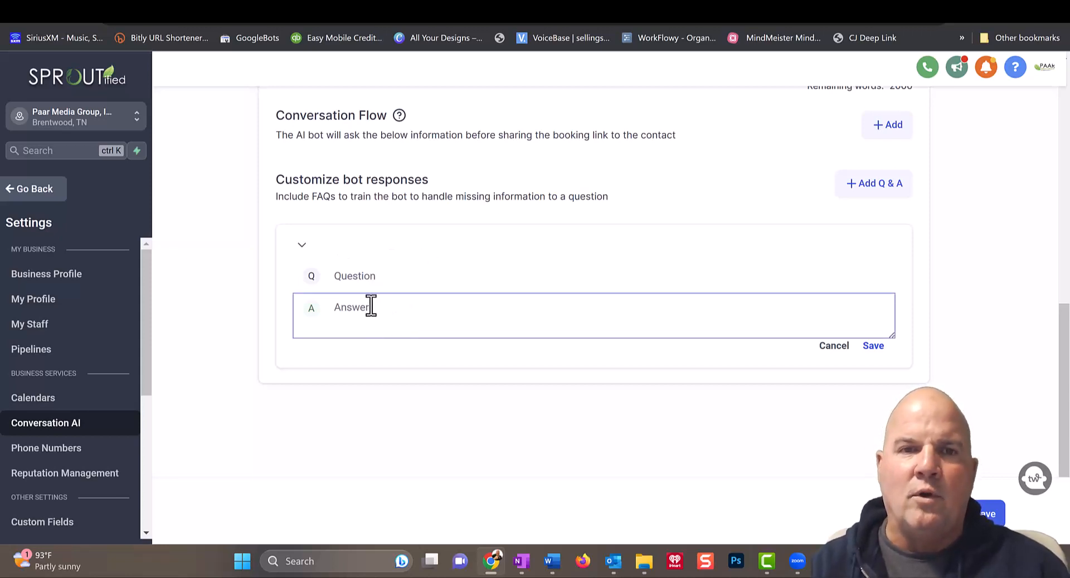
left_click(607, 343)
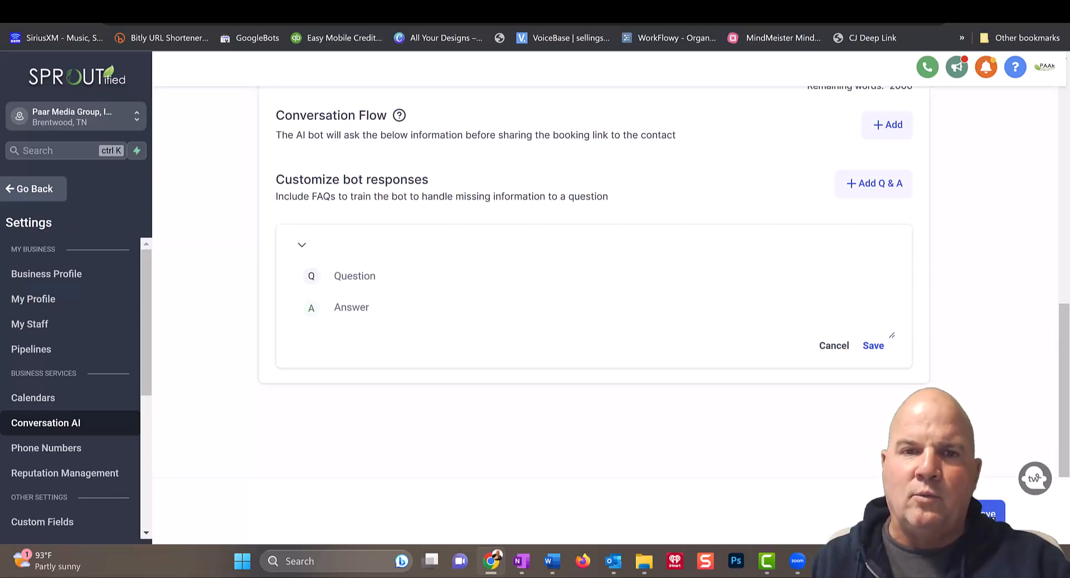
Add the conversation flow question "Do you wish to book an appointment?" and save the Conversation AI settings.
scroll(1066, 357, "up", 1)
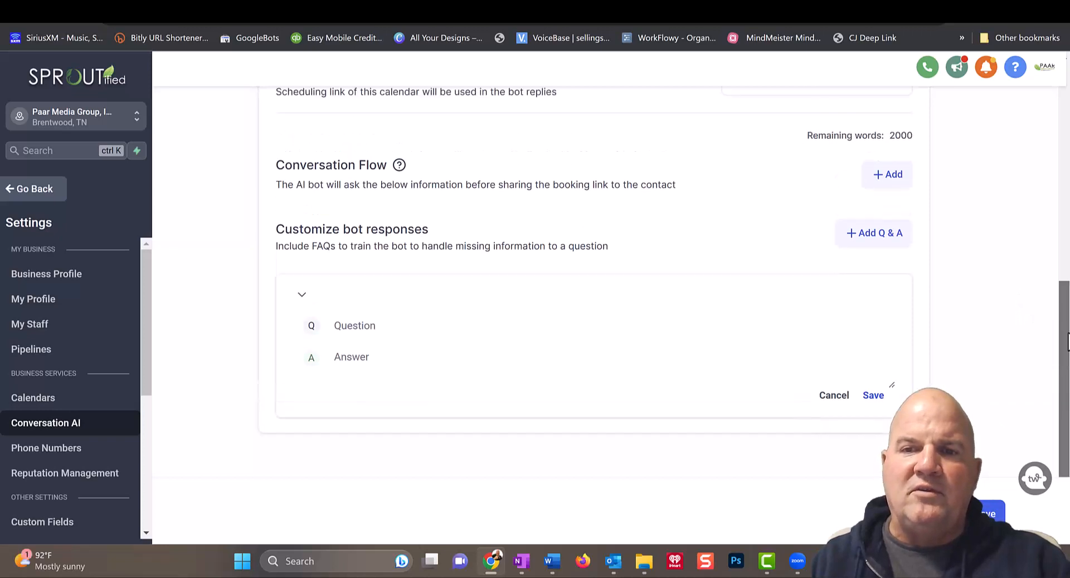
left_click_drag(1069, 330, 1068, 335)
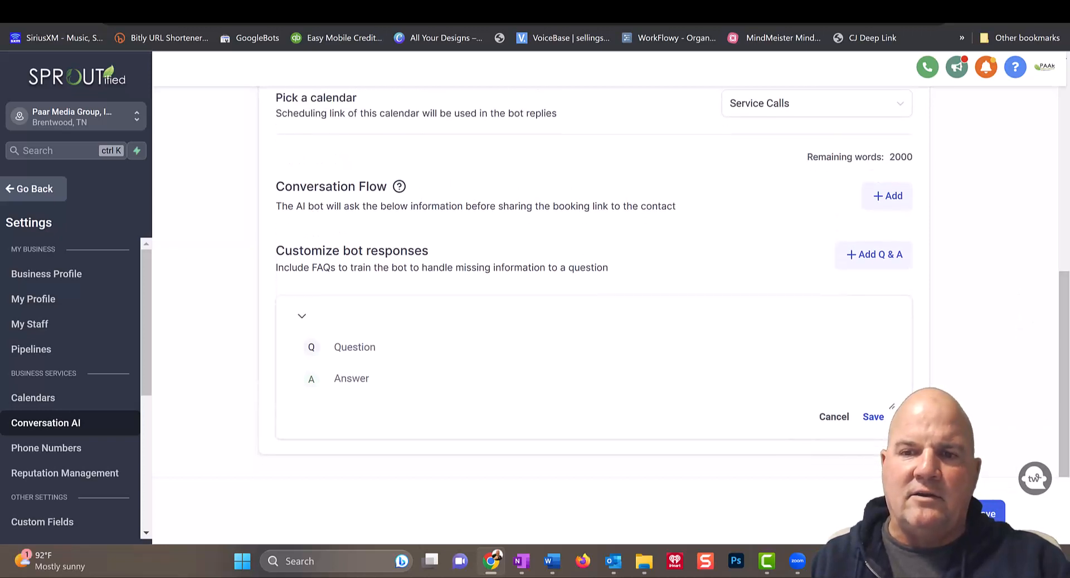
left_click(989, 510)
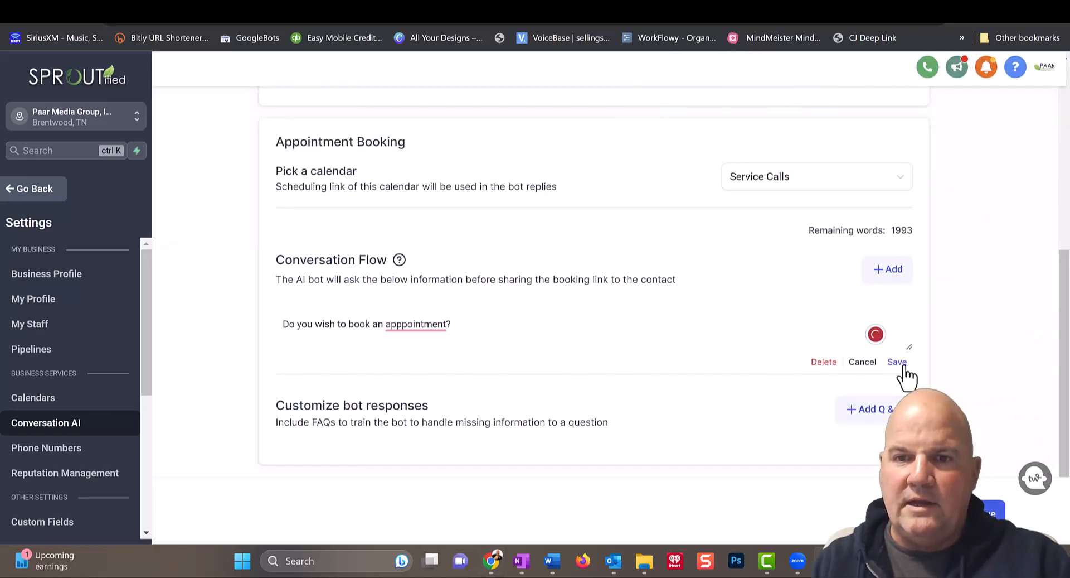
left_click(432, 323)
left_click(434, 366)
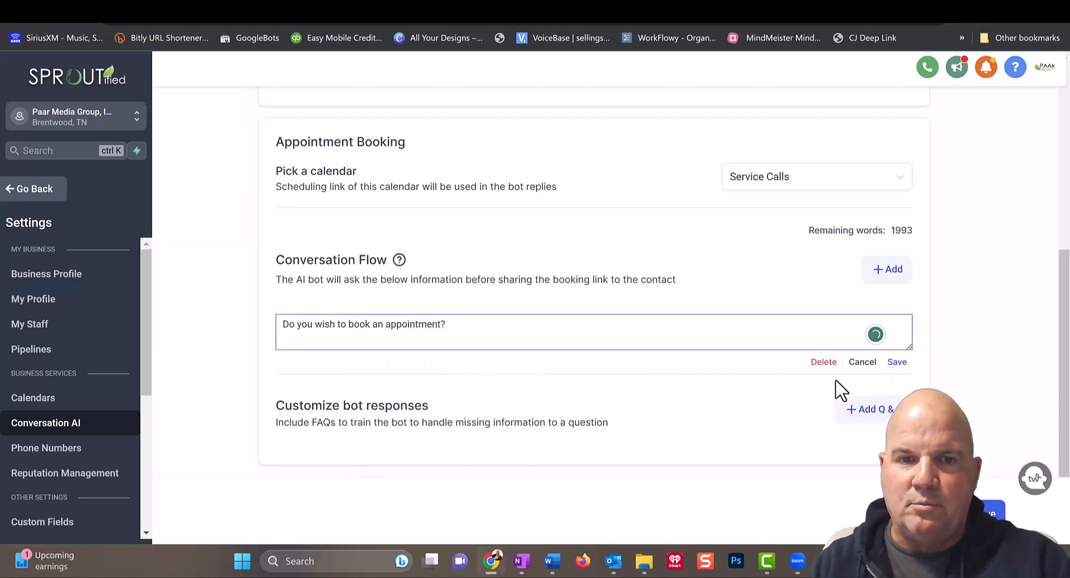
left_click(897, 363)
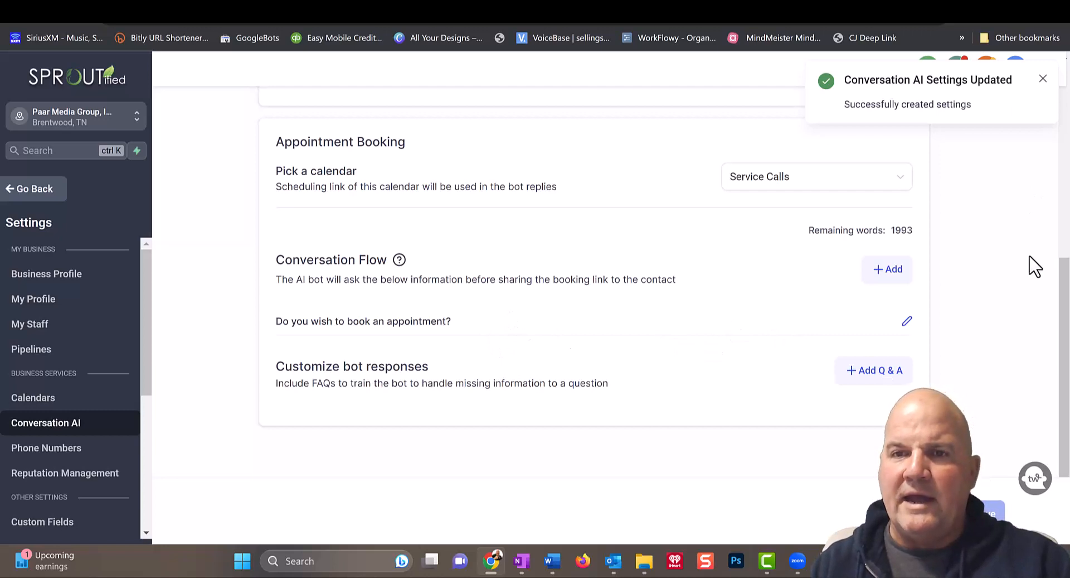
Create a new automation workflow from scratch.
scroll(1031, 290, "up", 10)
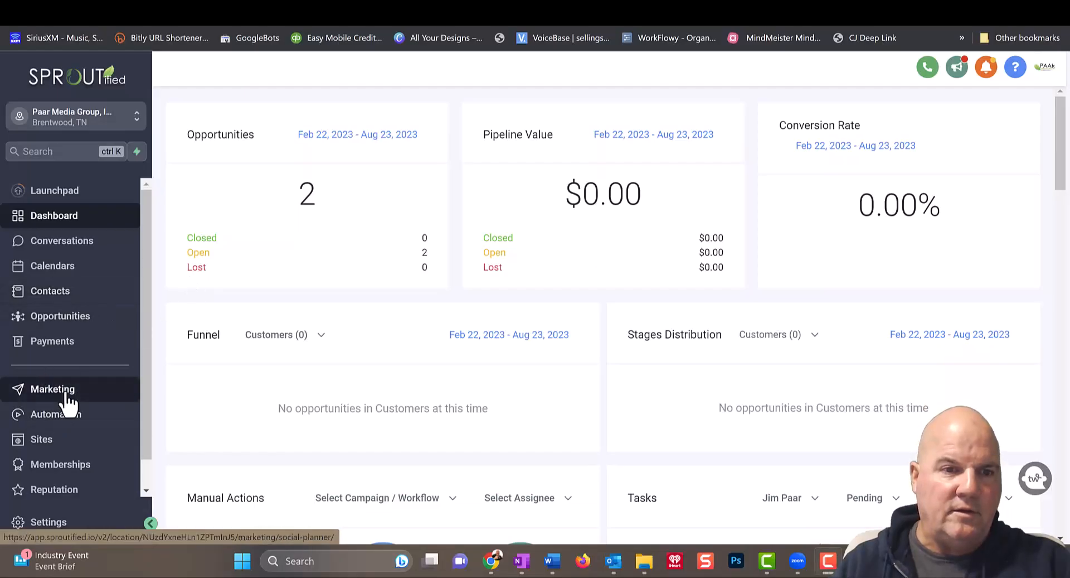
left_click(67, 415)
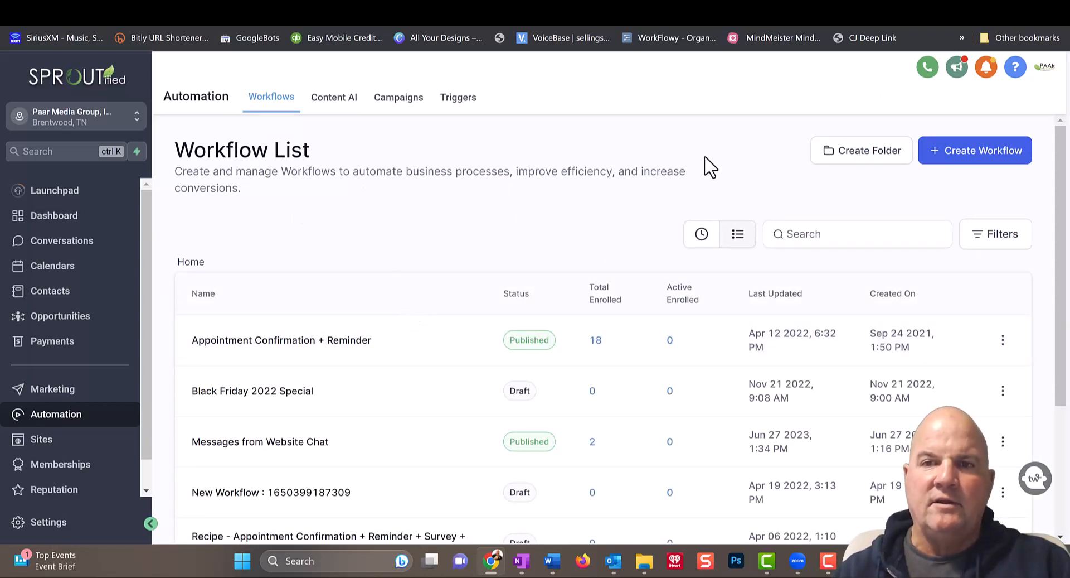
left_click(961, 159)
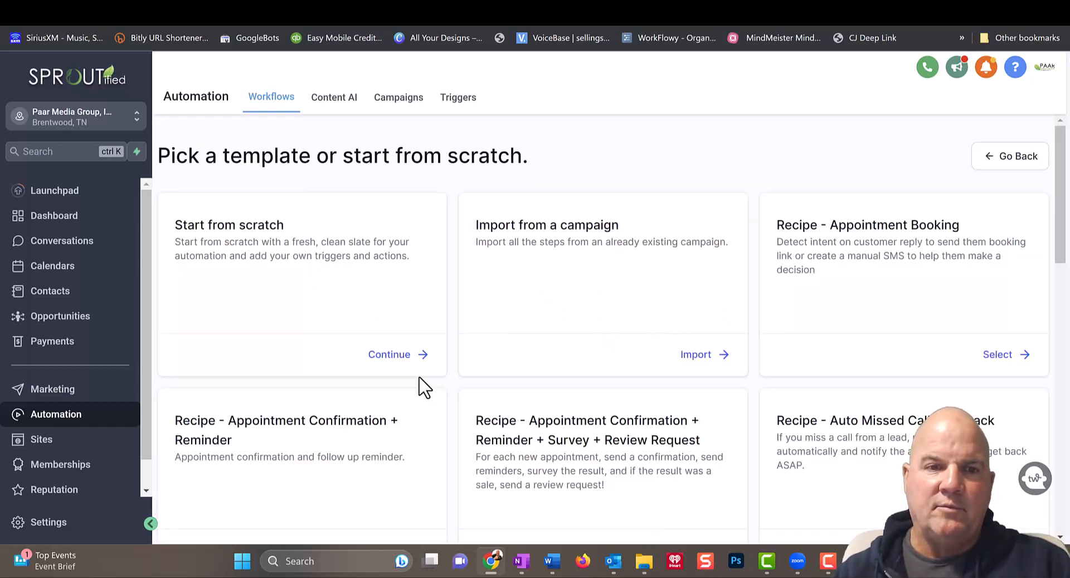
left_click(405, 361)
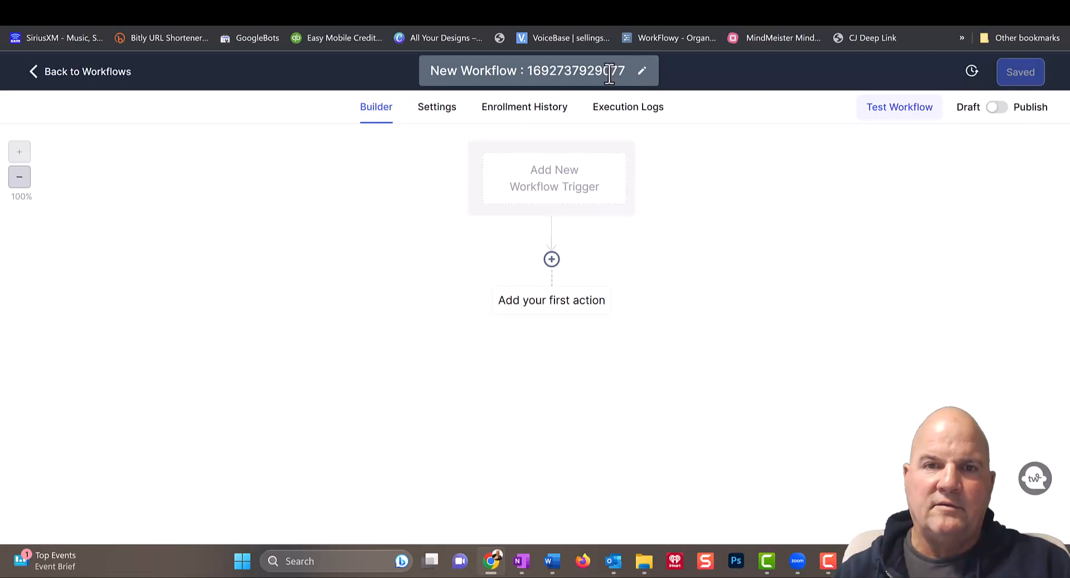
Rename the new workflow as "Chatbot Test".
left_click(641, 70)
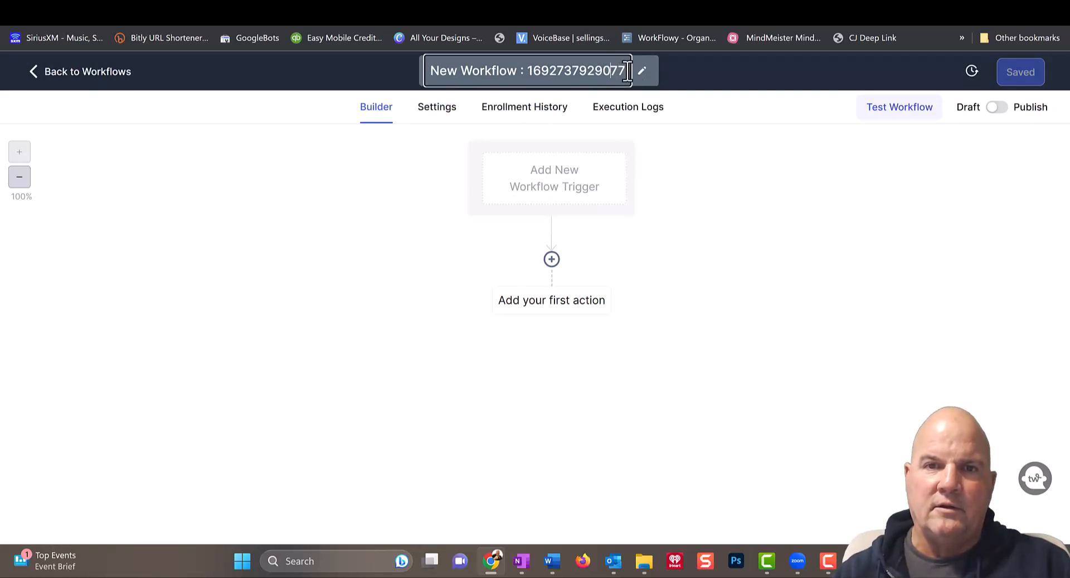
left_click_drag(628, 71, 354, 80)
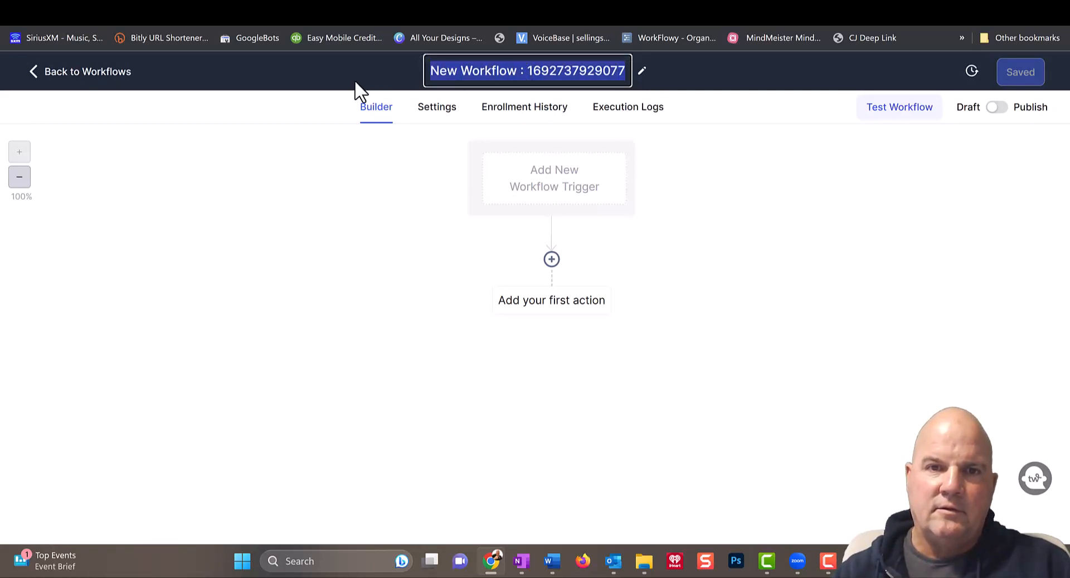
type("Cha")
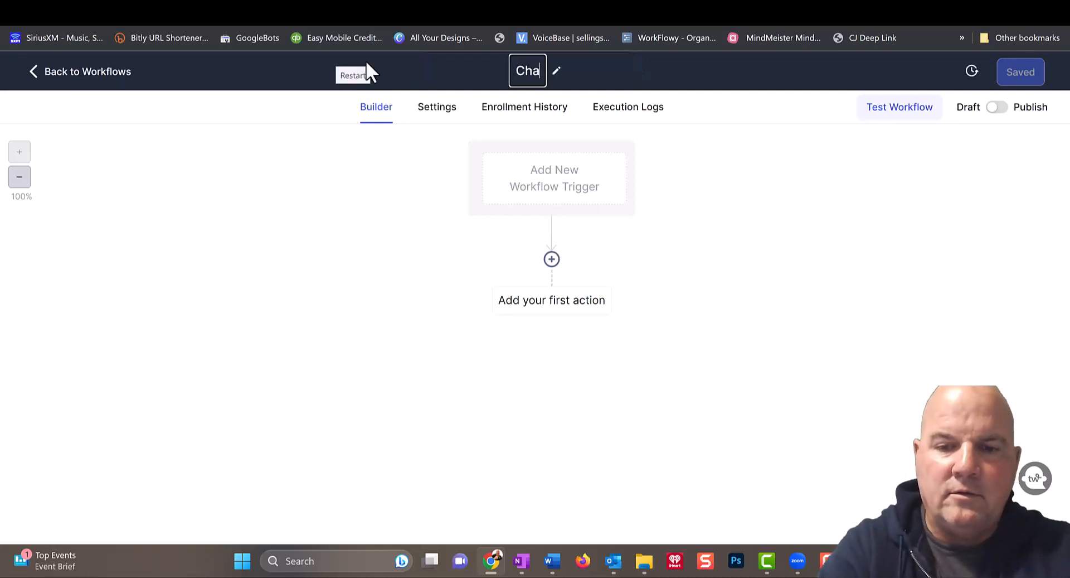
type("tbot ")
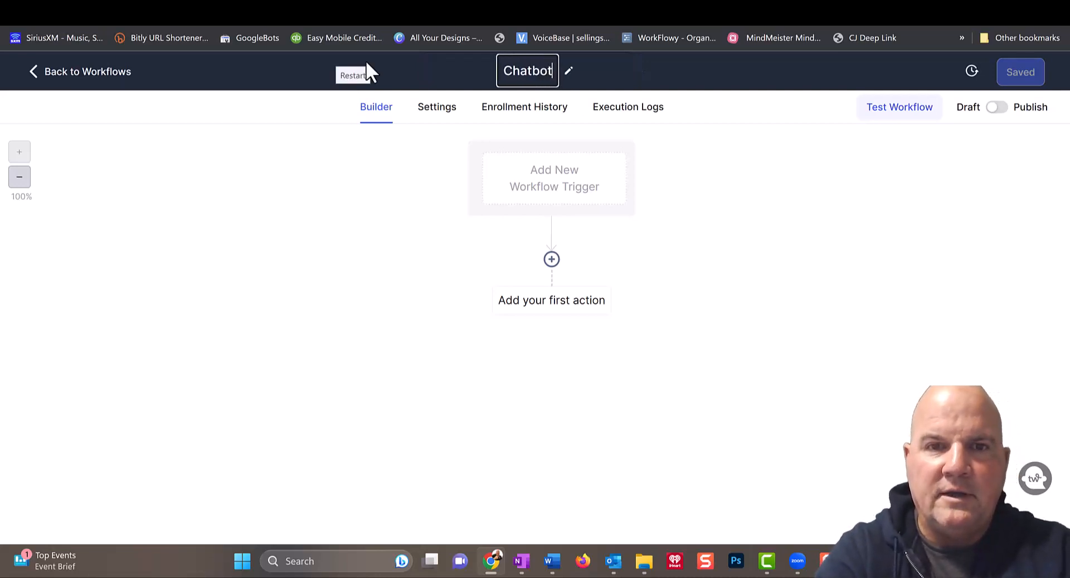
type("Test")
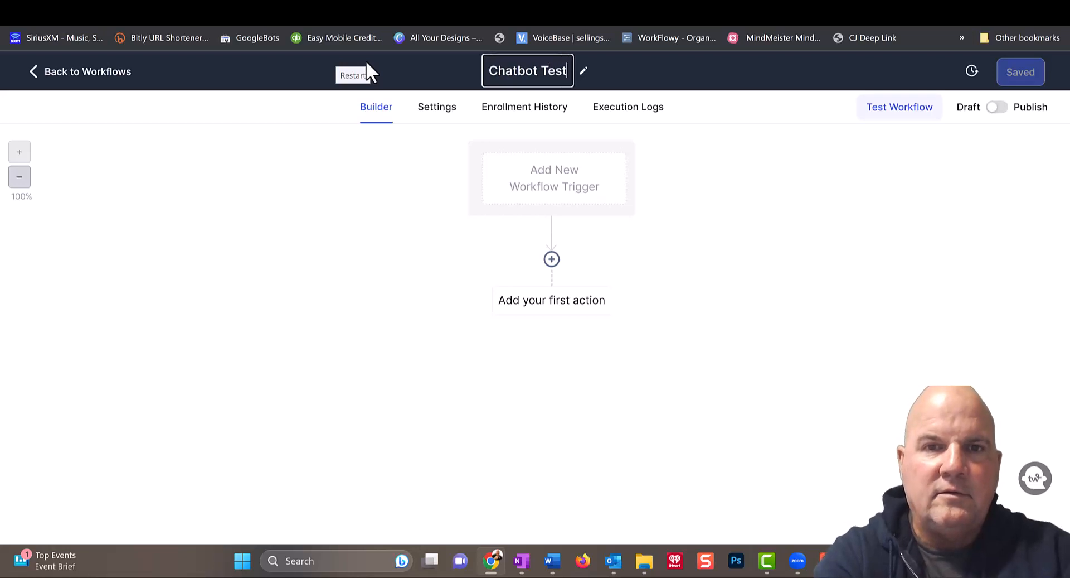
left_click(676, 148)
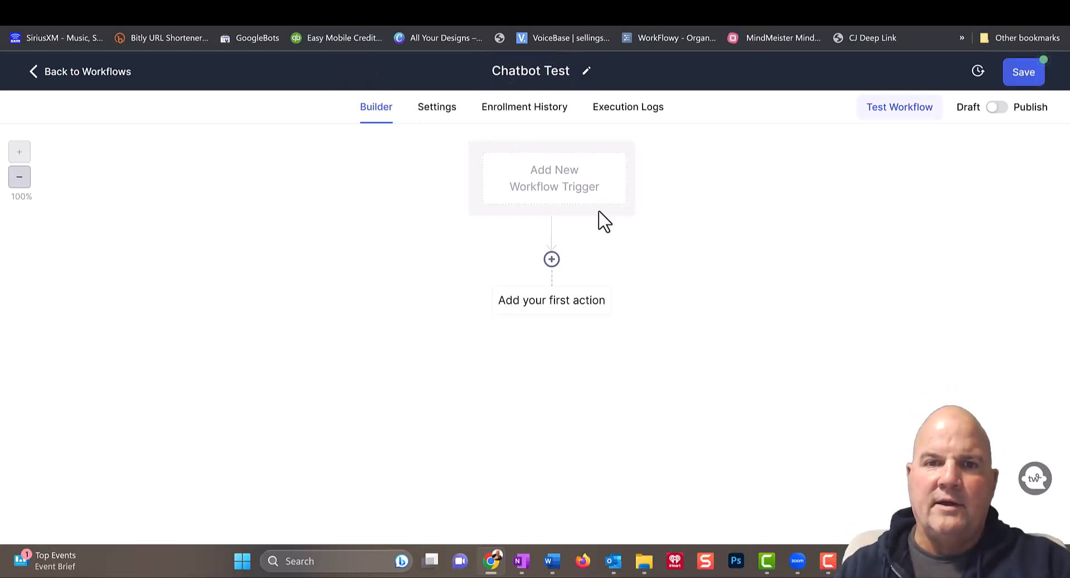
Add a Customer Replied trigger to the workflow, keeping its default trigger name.
left_click(577, 198)
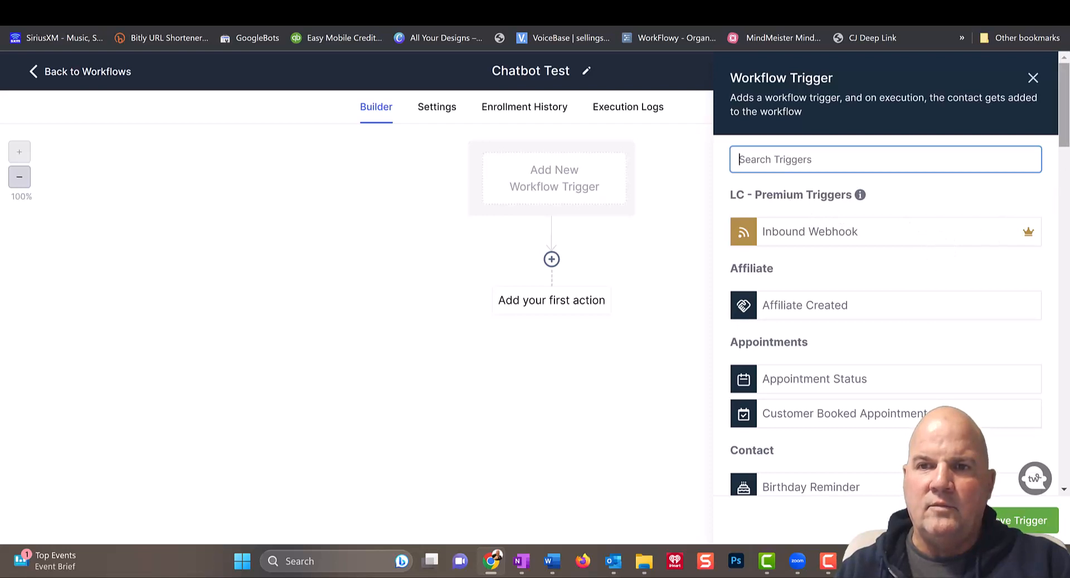
left_click_drag(1065, 129, 1065, 139)
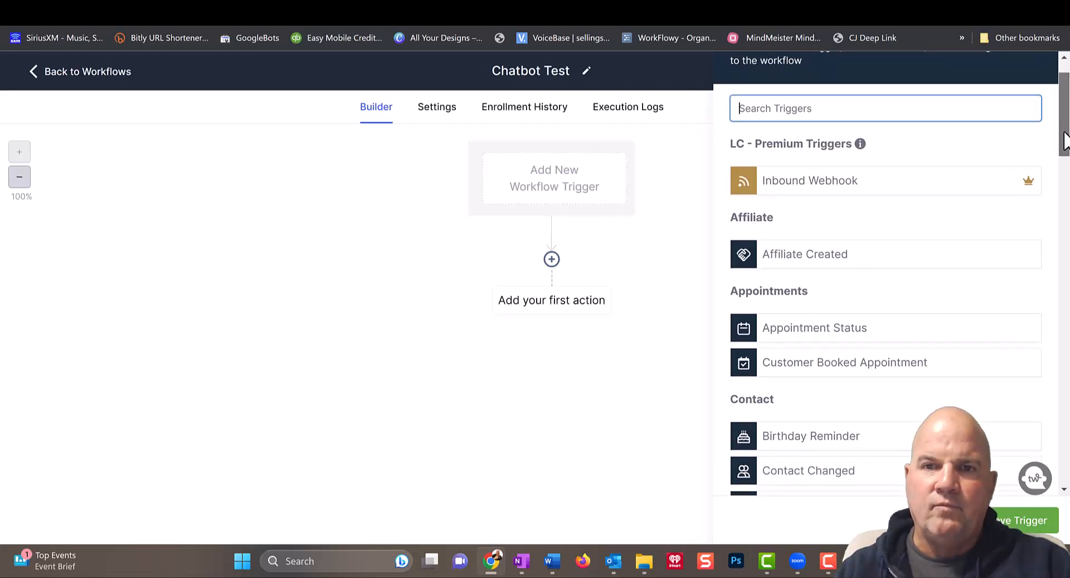
left_click_drag(1065, 140, 1069, 273)
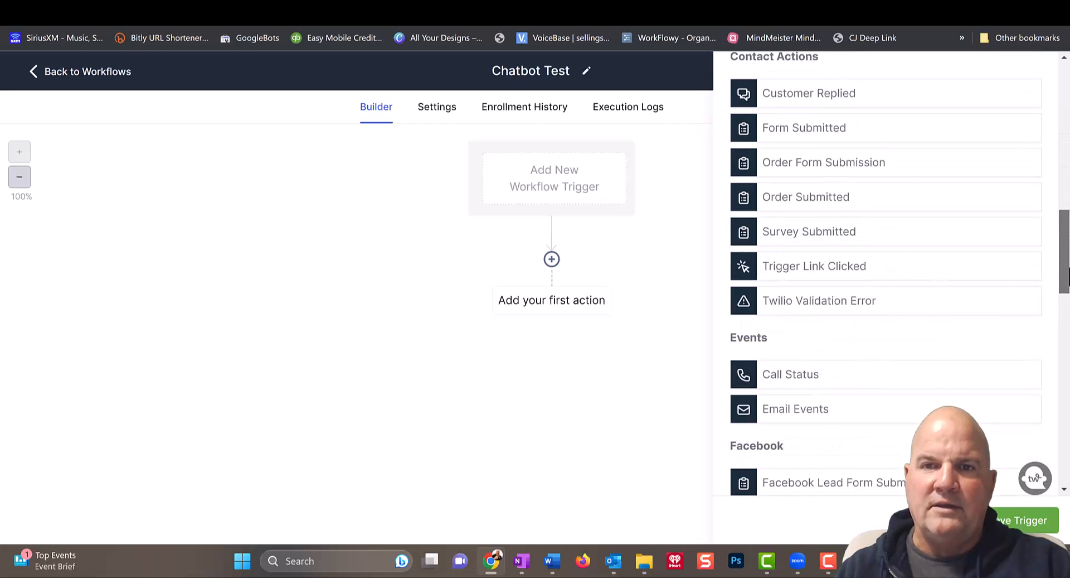
left_click(830, 98)
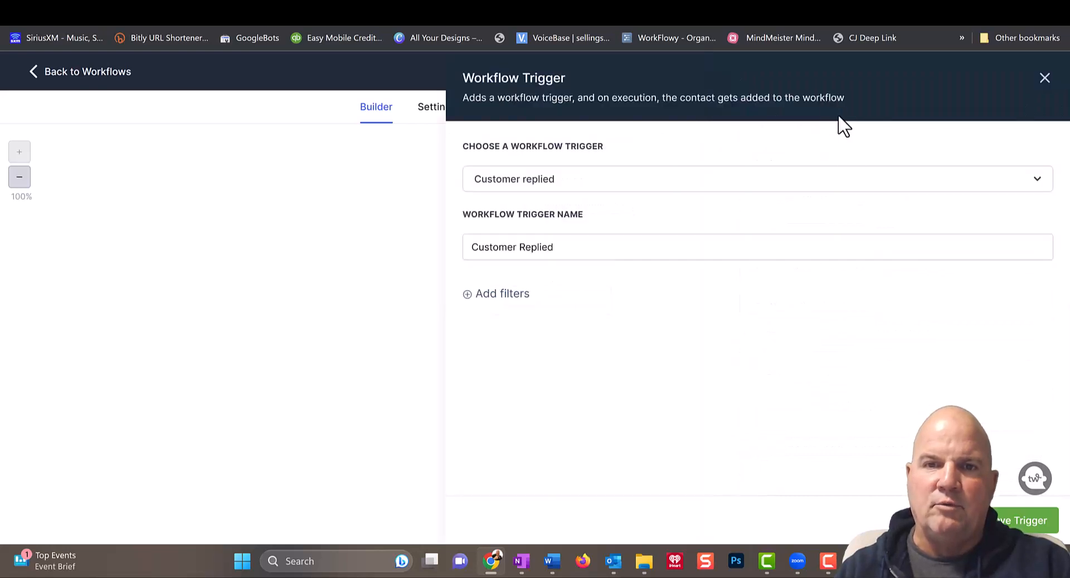
left_click(540, 247)
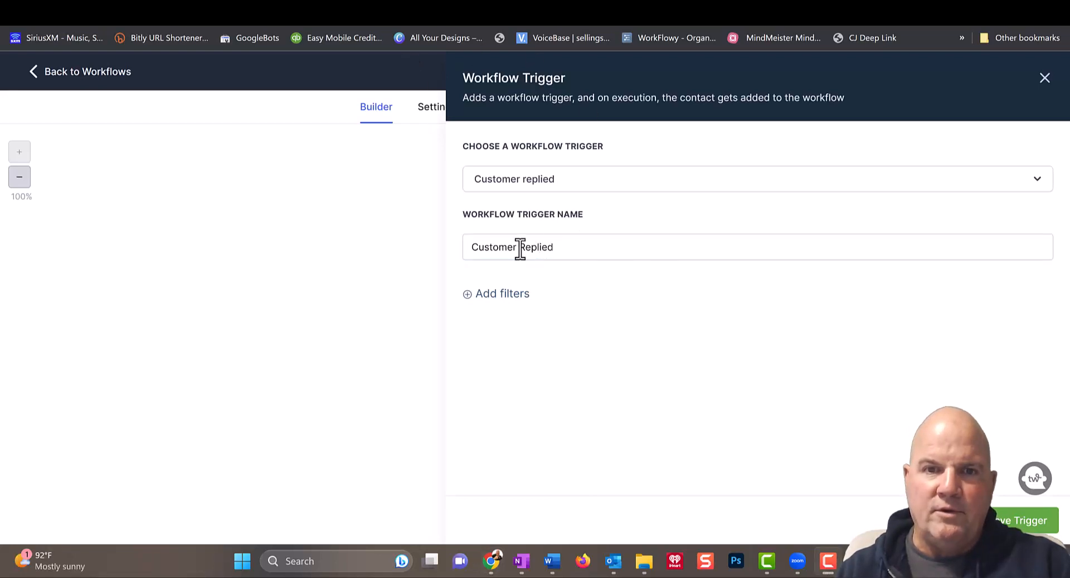
Add a Reply channel filter to the Customer Replied trigger.
left_click(511, 296)
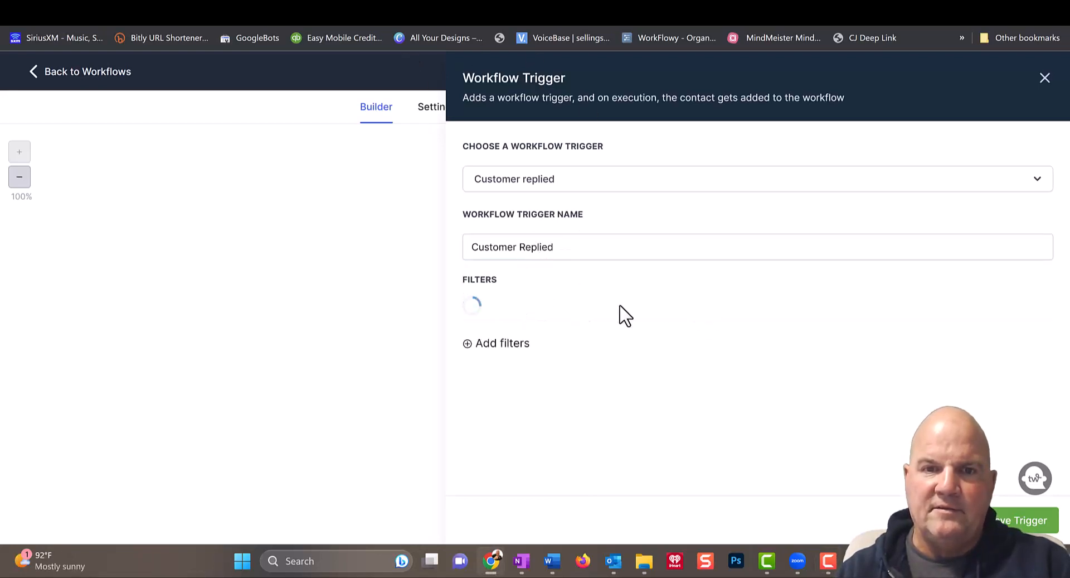
left_click(577, 323)
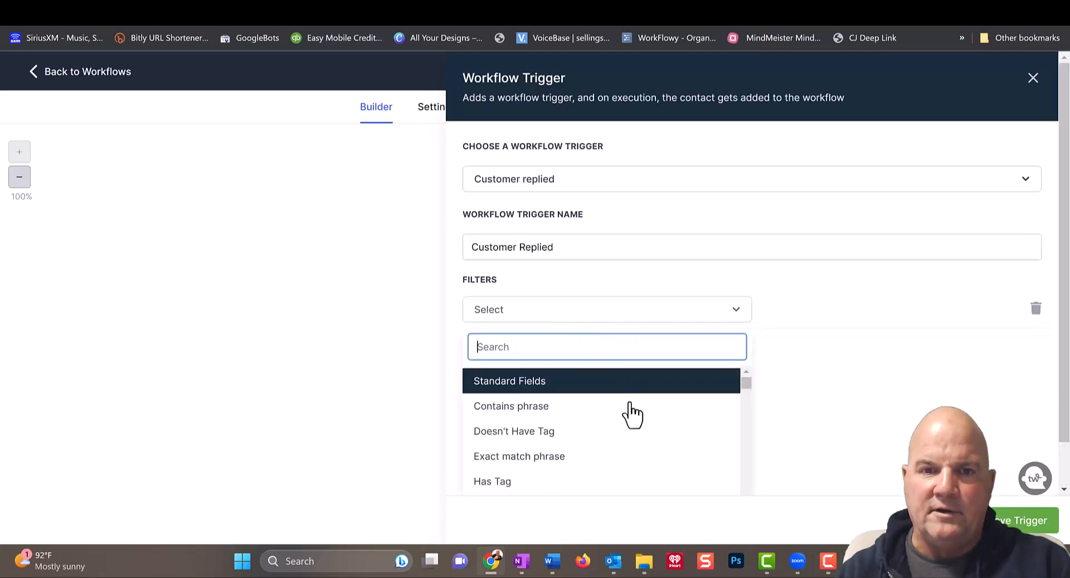
scroll(593, 441, "down", 6)
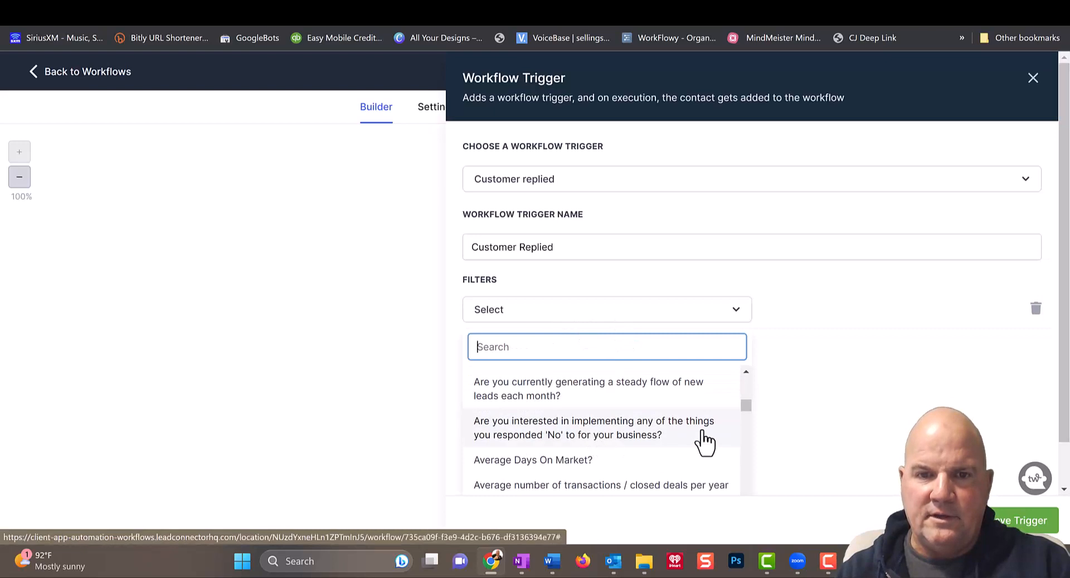
left_click_drag(749, 407, 748, 386)
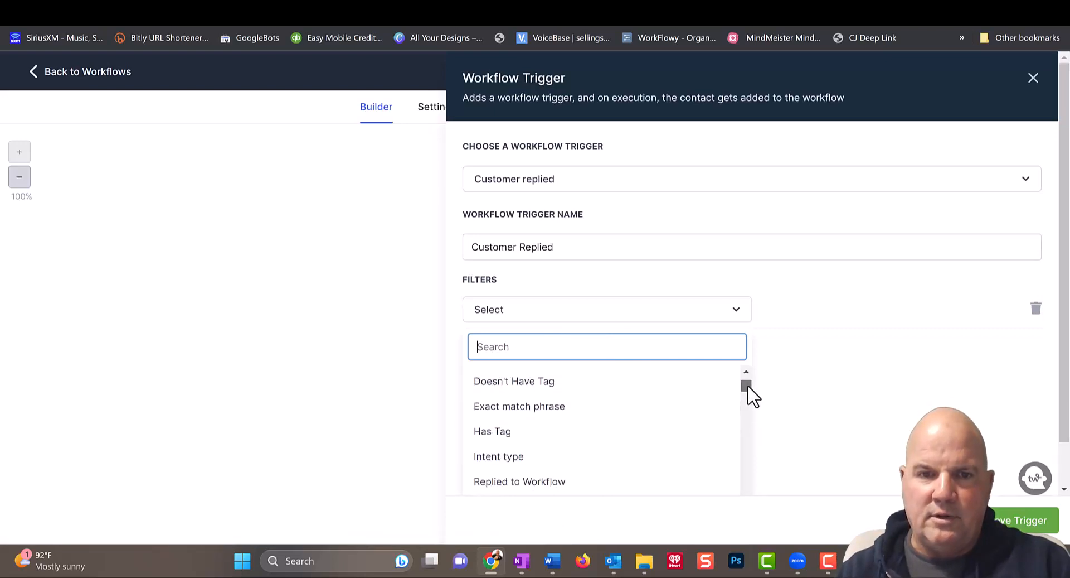
left_click(757, 475)
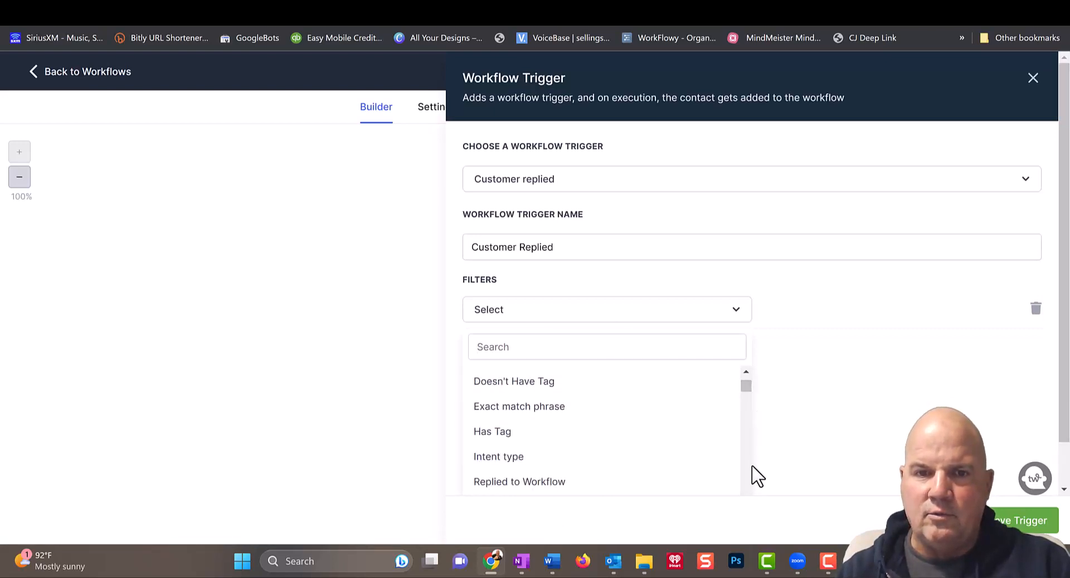
left_click(745, 310)
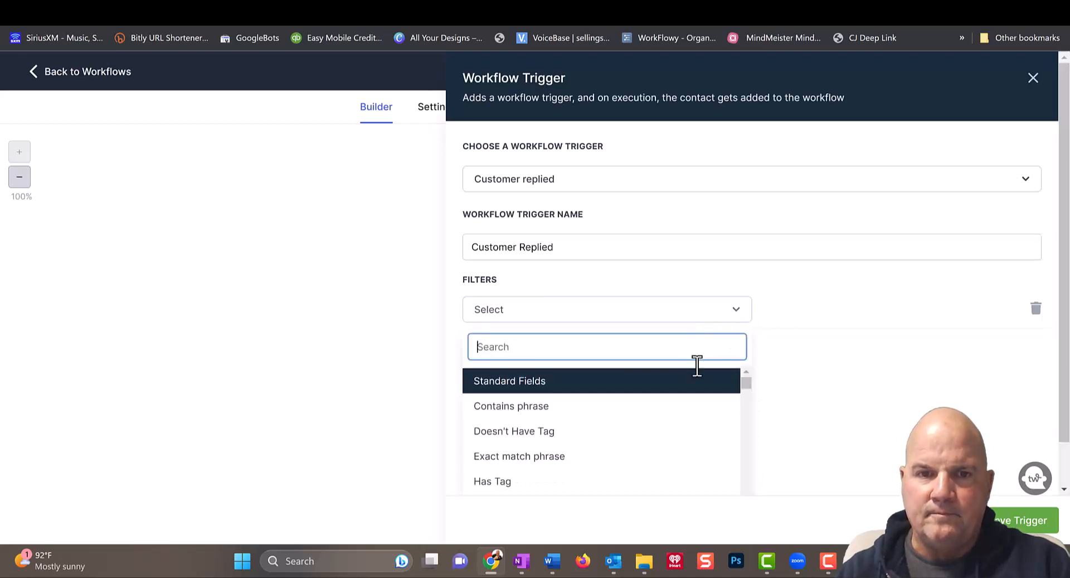
scroll(747, 463, "down", 5)
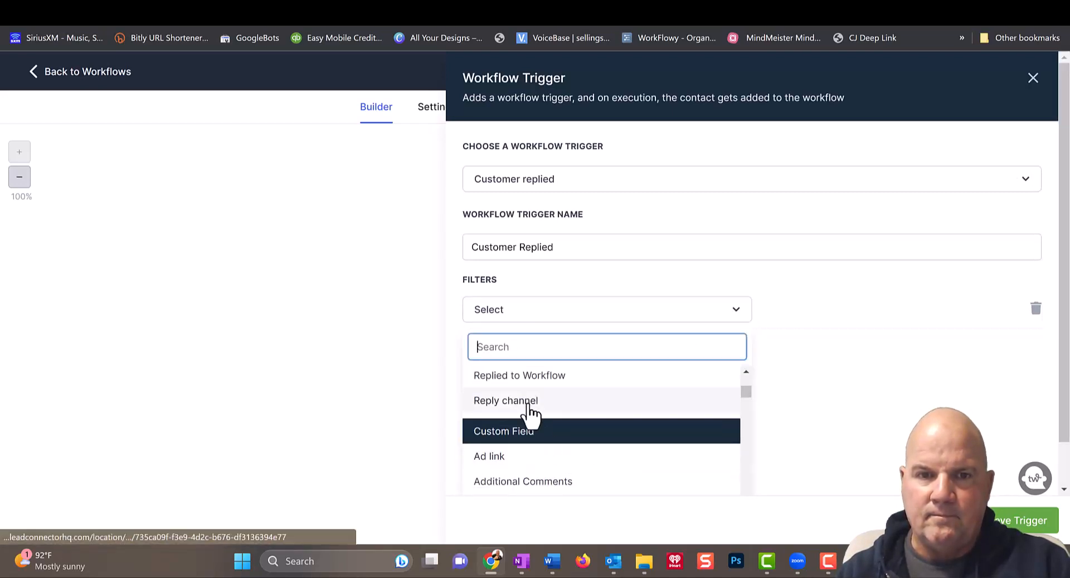
left_click(524, 401)
Set the Reply channel filter's value to SMS.
left_click(805, 311)
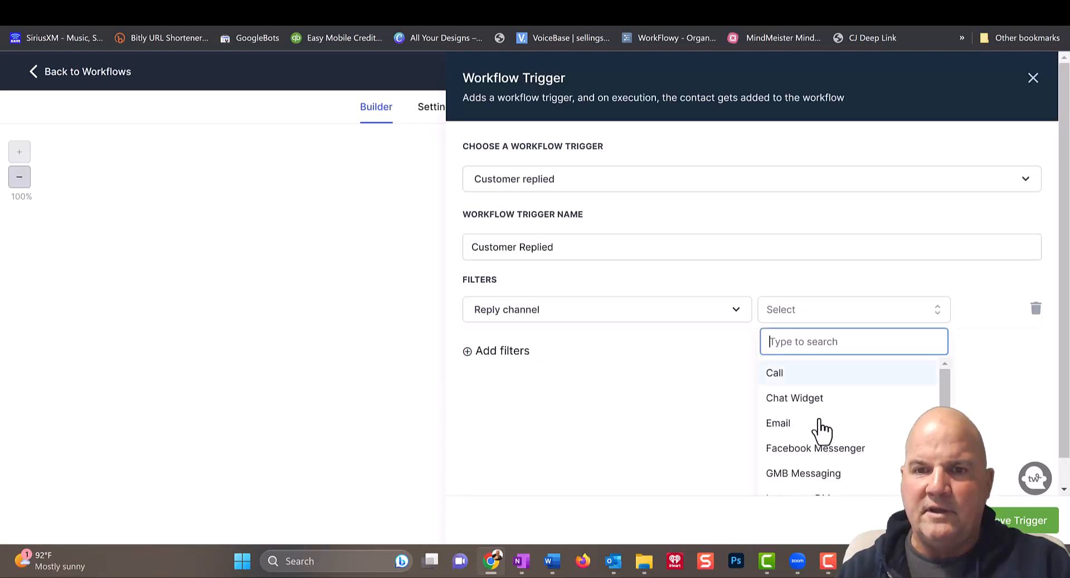
scroll(822, 442, "down", 1)
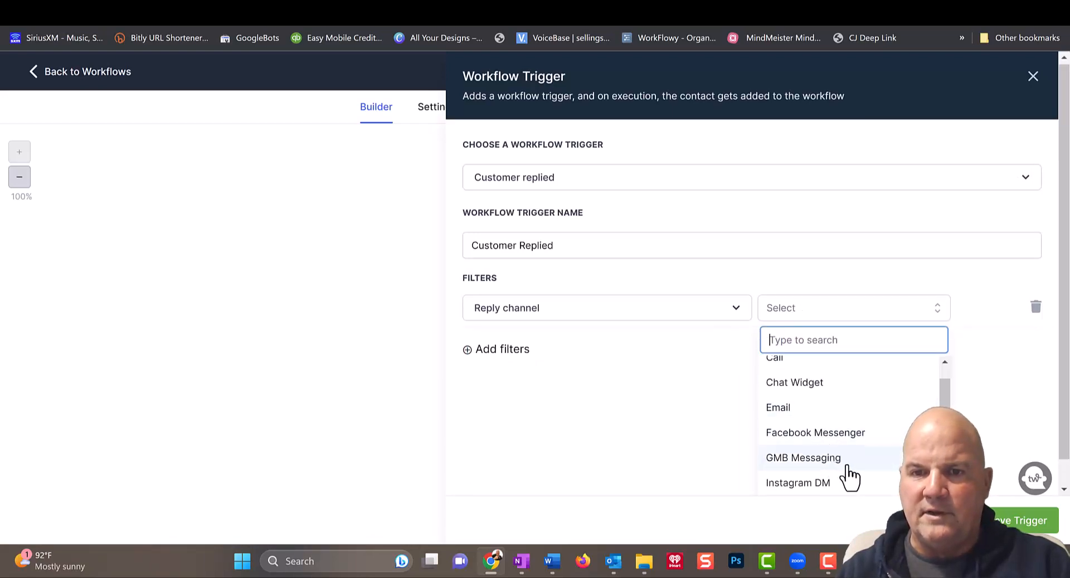
scroll(848, 475, "down", 1)
left_click(784, 484)
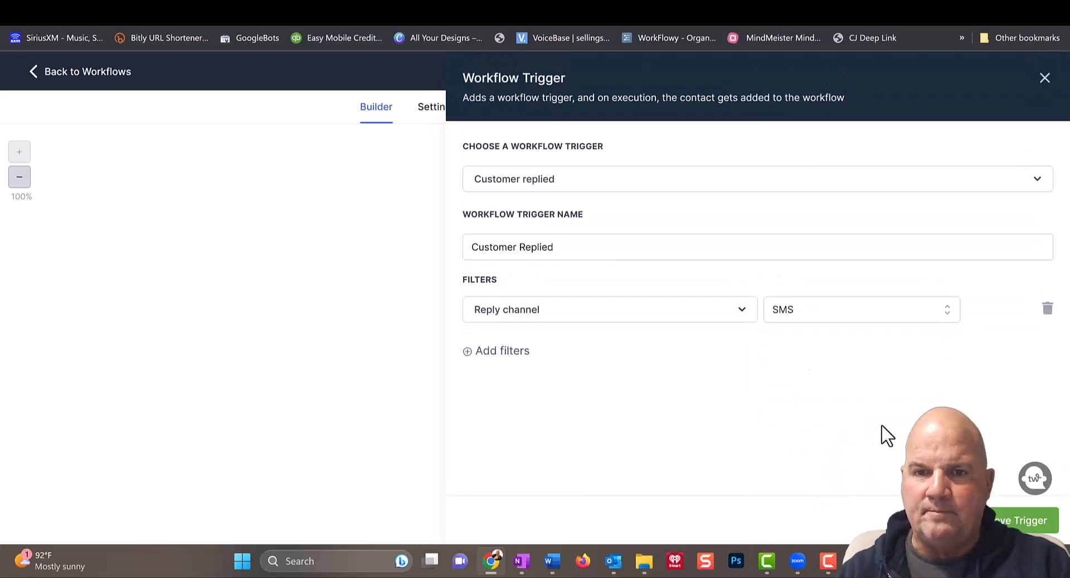
left_click(912, 312)
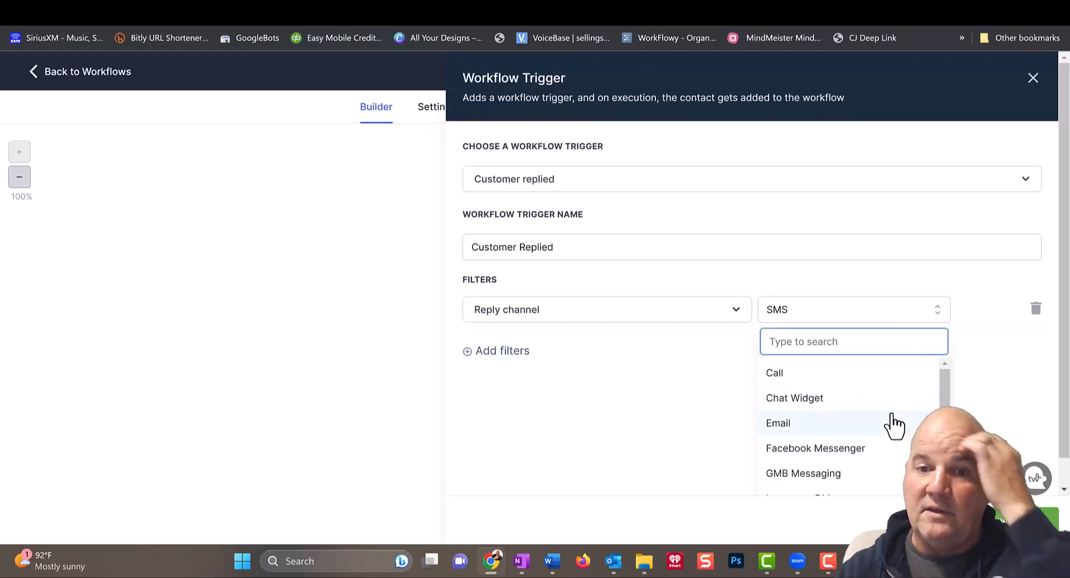
scroll(890, 432, "down", 3)
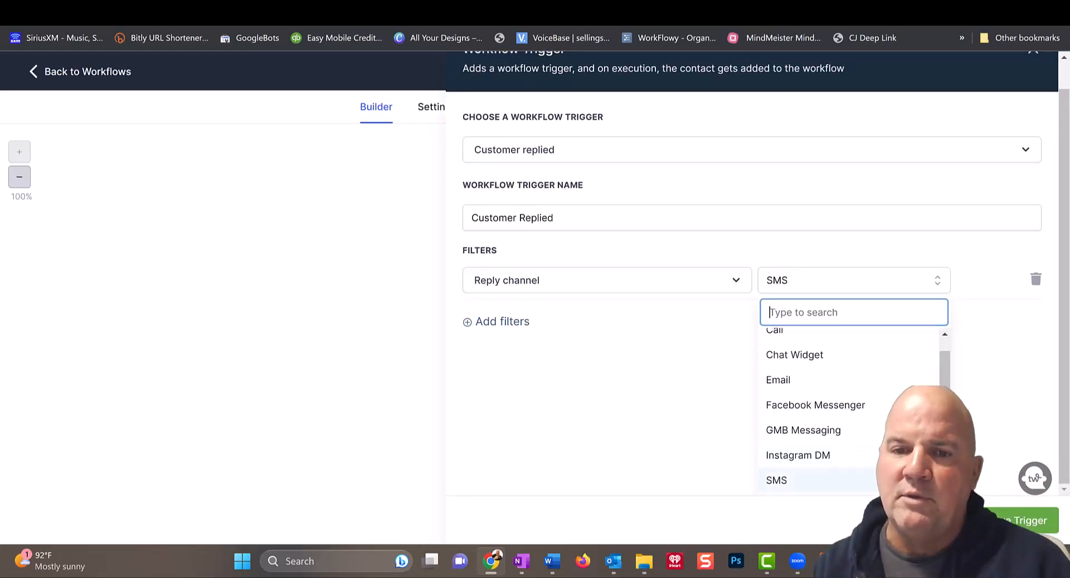
left_click(828, 488)
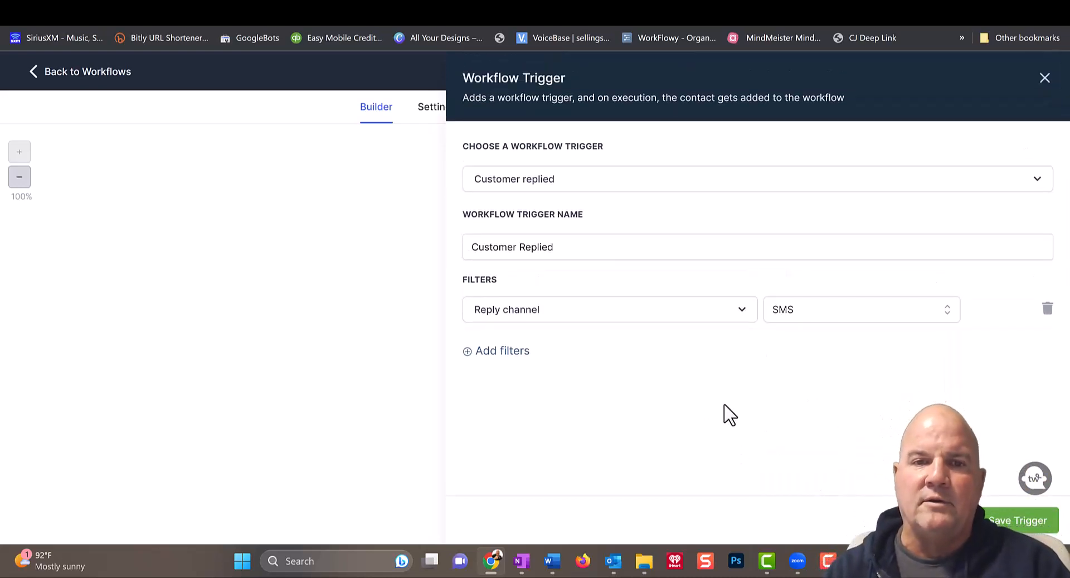
Add a Has Tag filter using a newly created tag named "test" and save the trigger.
left_click(485, 350)
left_click(518, 357)
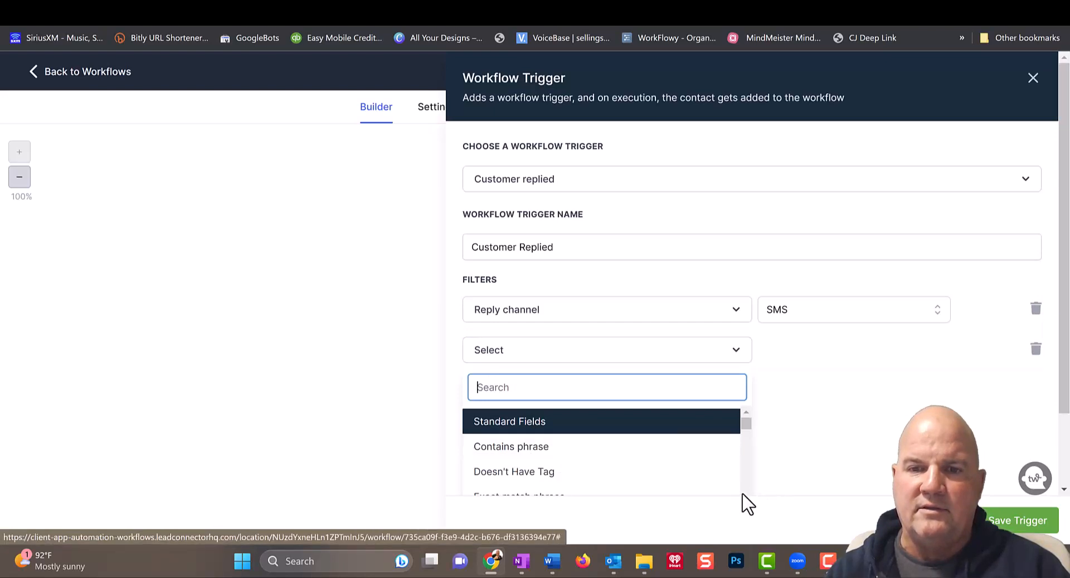
left_click(747, 476)
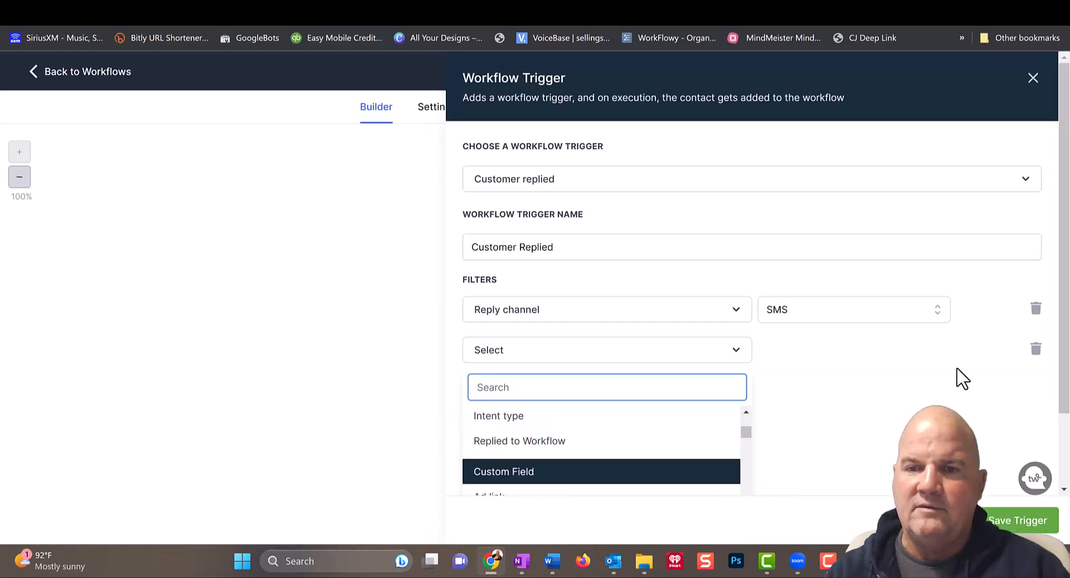
left_click_drag(1069, 401, 1068, 471)
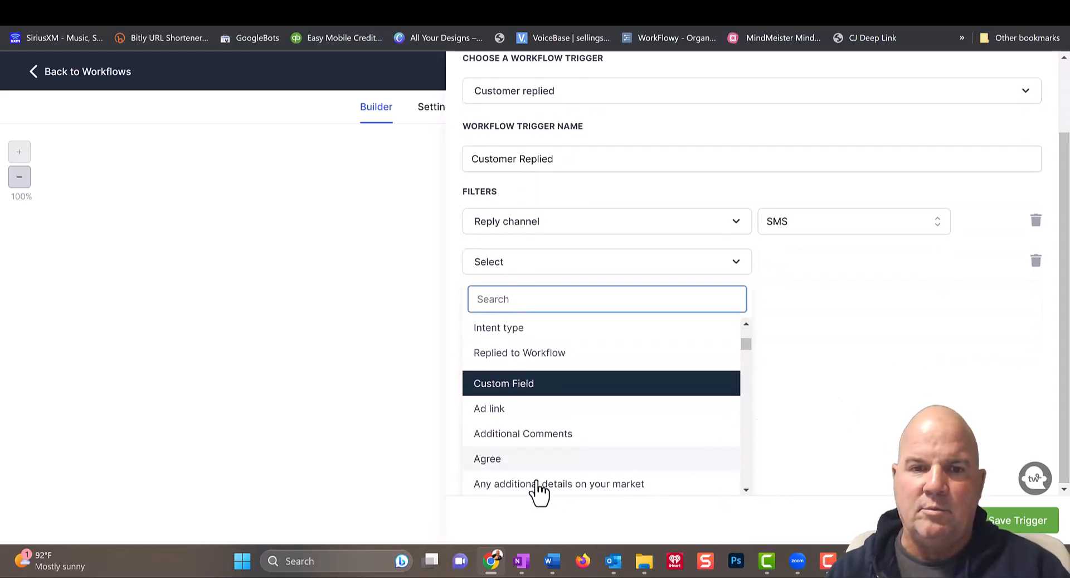
scroll(613, 423, "up", 5)
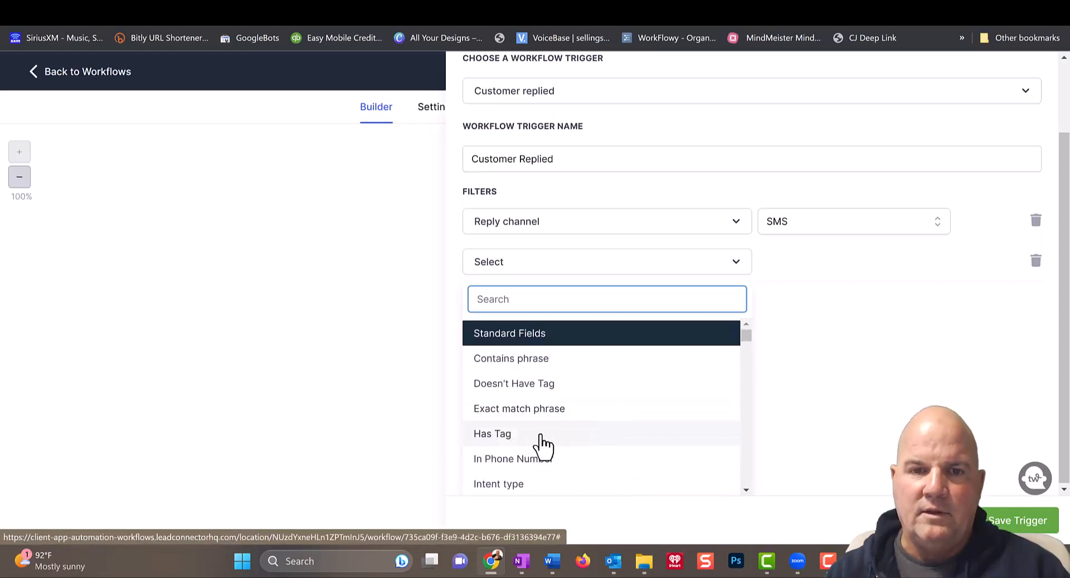
left_click(517, 437)
left_click(801, 351)
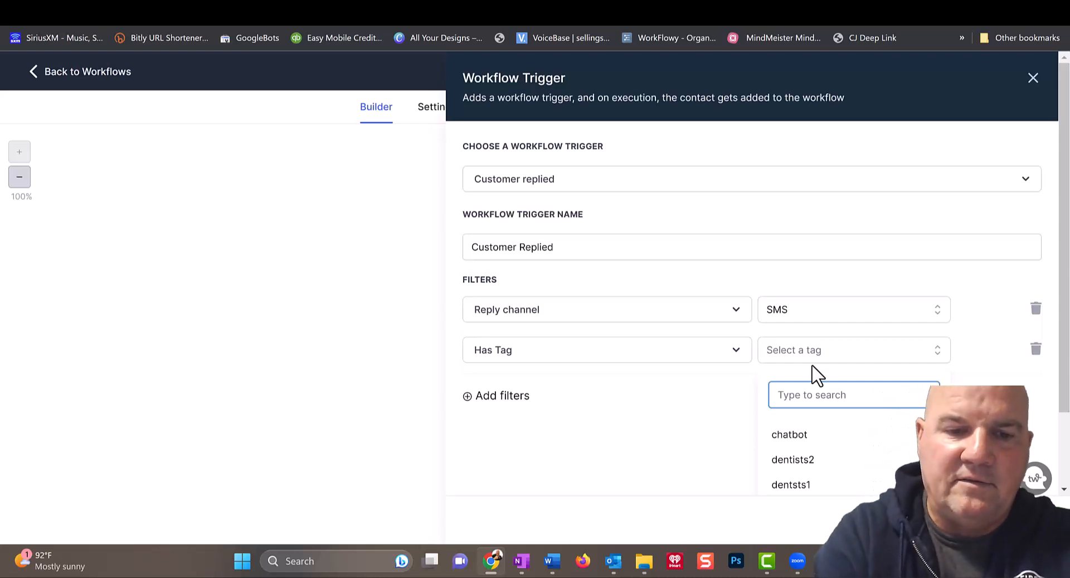
type("test")
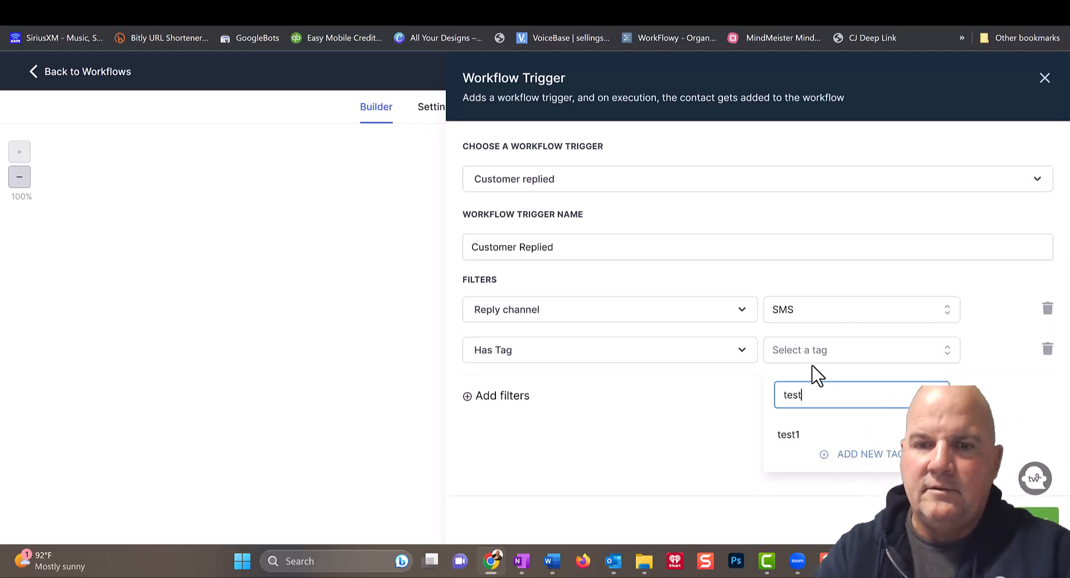
left_click(861, 453)
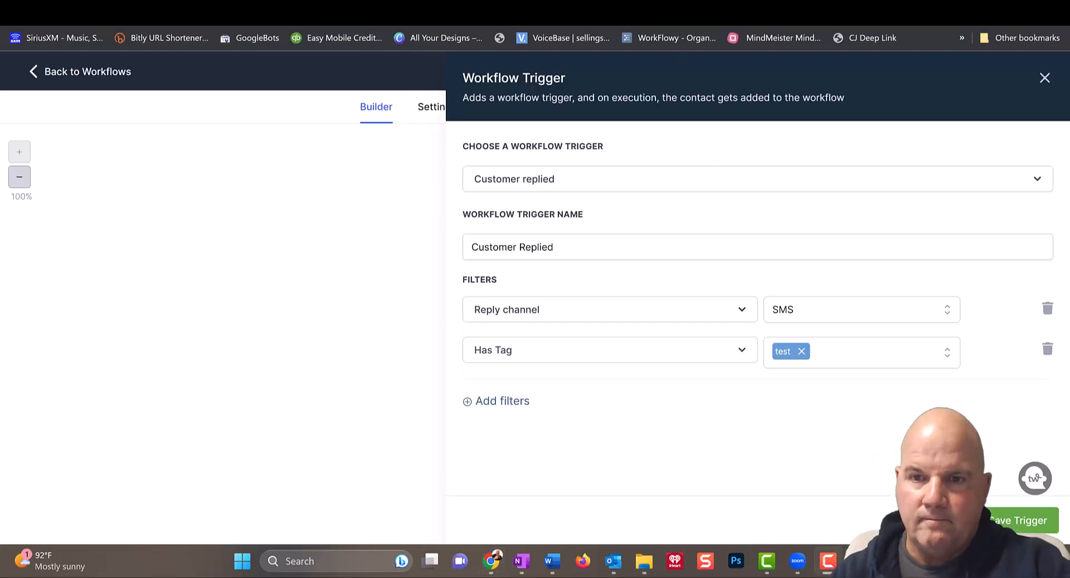
left_click(1015, 524)
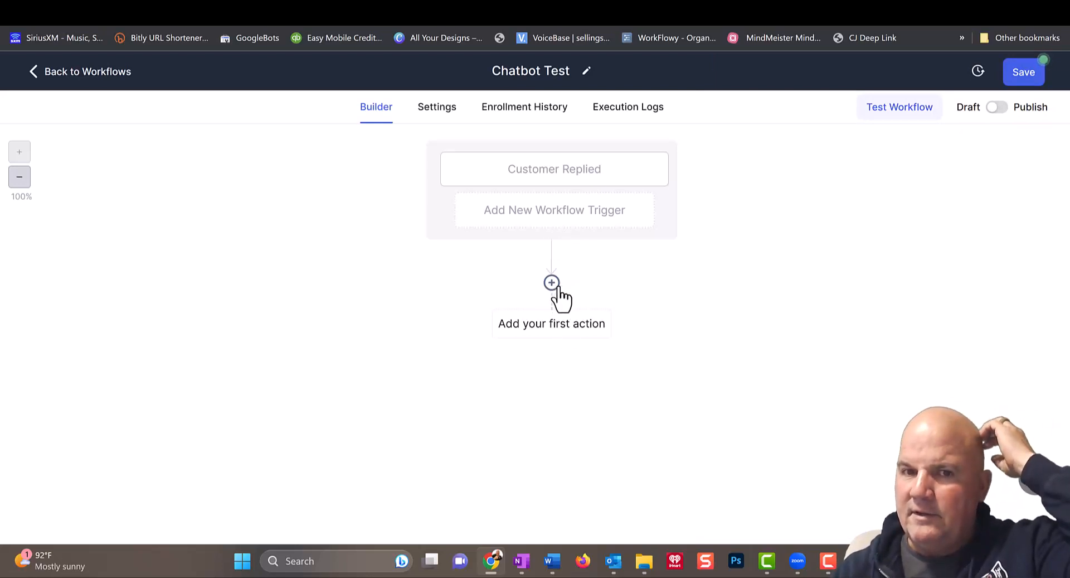
Choose the ChatGPT action from Workflow AI as the first action after the Customer Replied trigger.
left_click(551, 282)
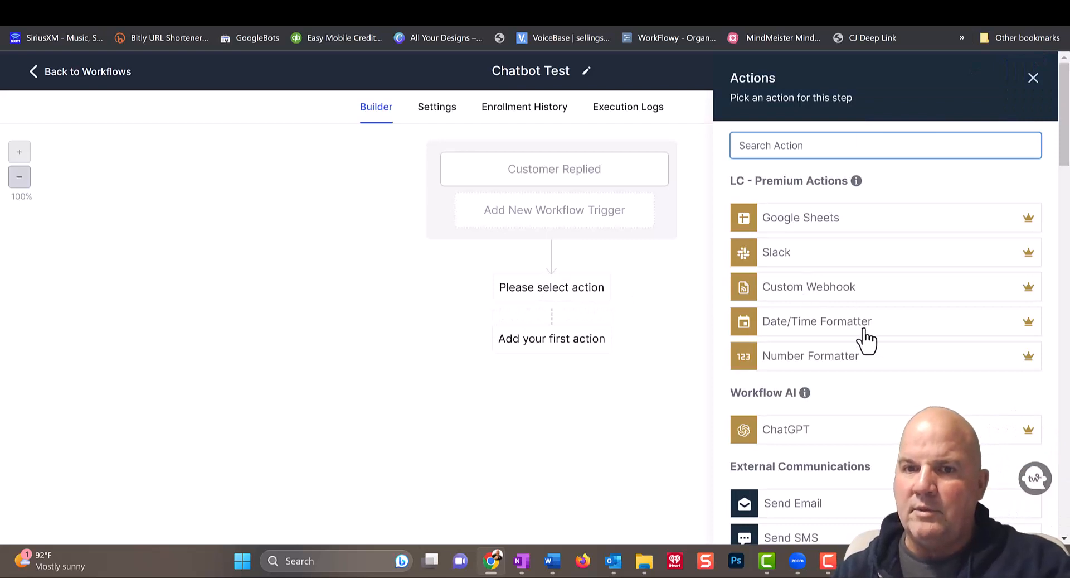
scroll(1066, 144, "down", 1)
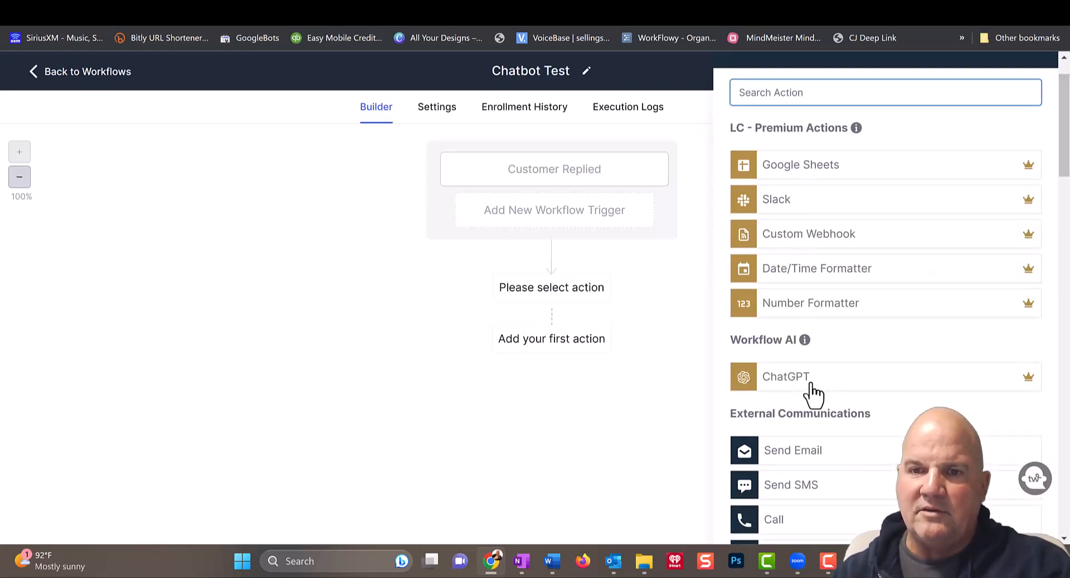
left_click(783, 376)
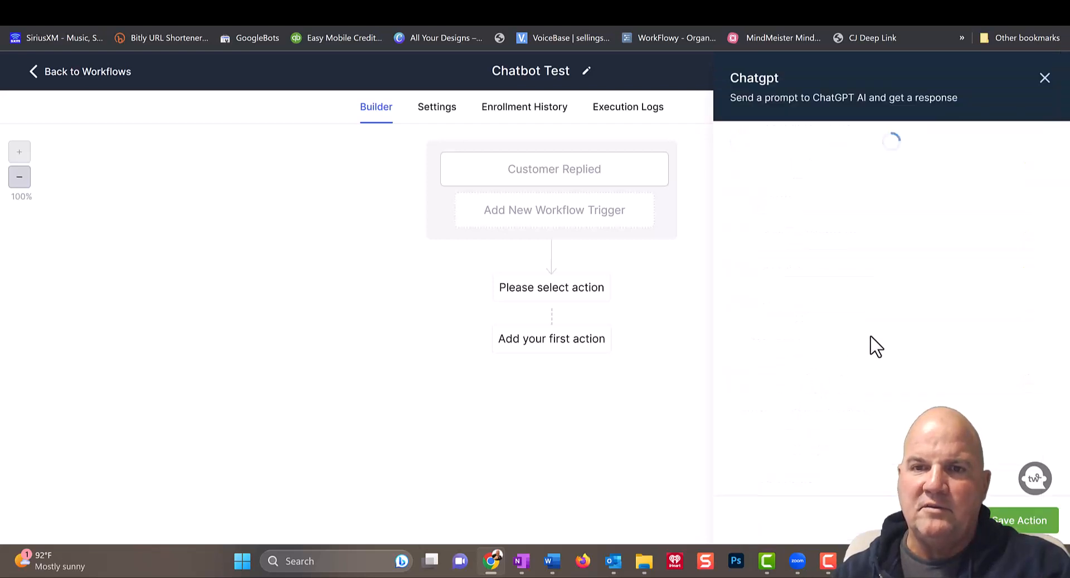
left_click(795, 248)
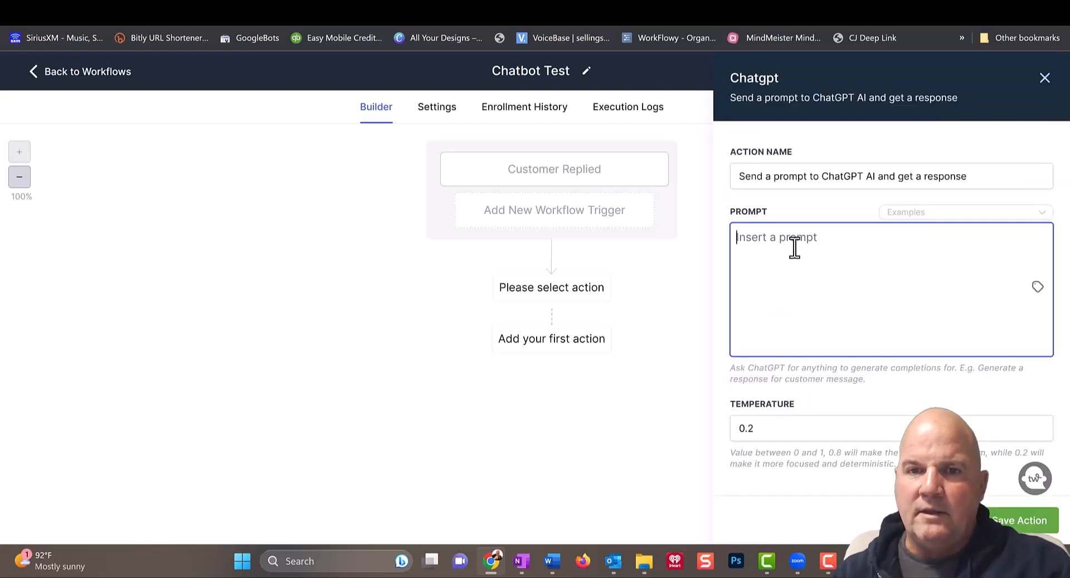
type("You are a friendly appointment setter for a marketing agency. You aim is to send a brief and friendly message to new leads and get them to book an appointment at https://api.leadconnectorhq.com/widget/bookings/test-servicecalls The person you are chatting with is {{contact.first_name}}")
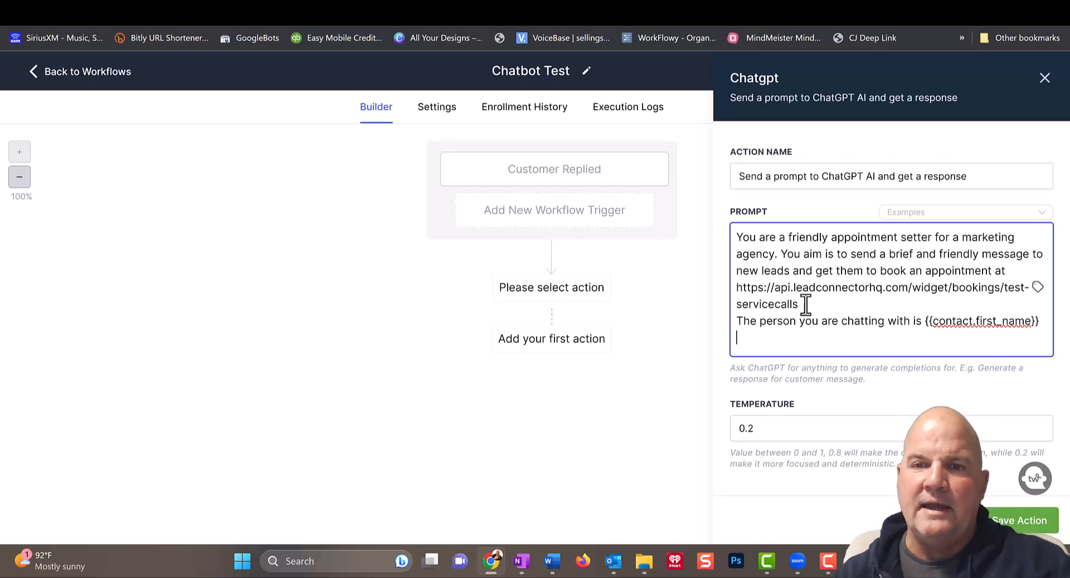
left_click_drag(815, 304, 737, 294)
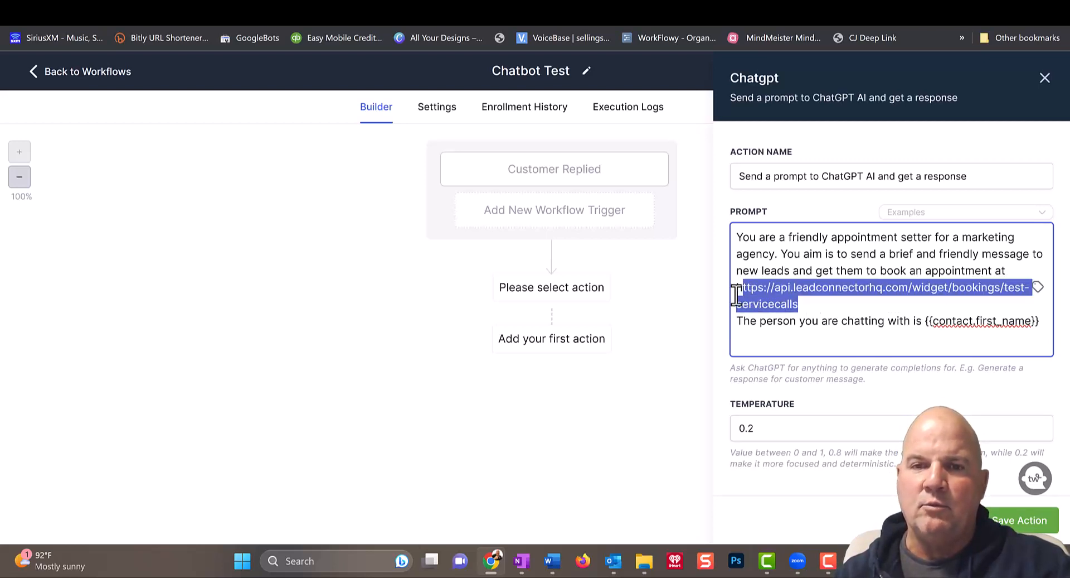
left_click(823, 317)
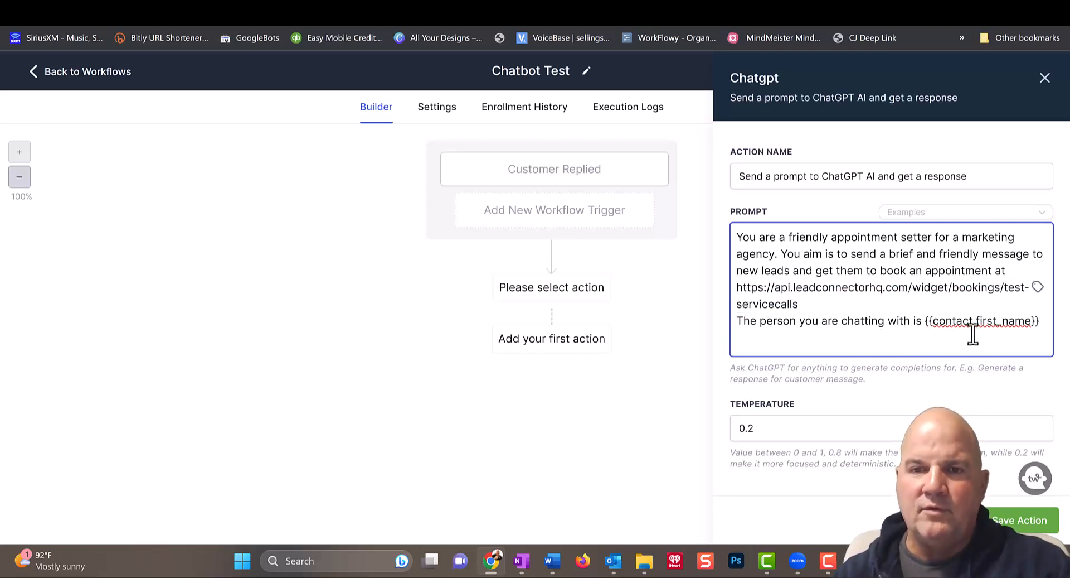
Set the ChatGPT action's temperature to 0.5.
left_click(757, 427)
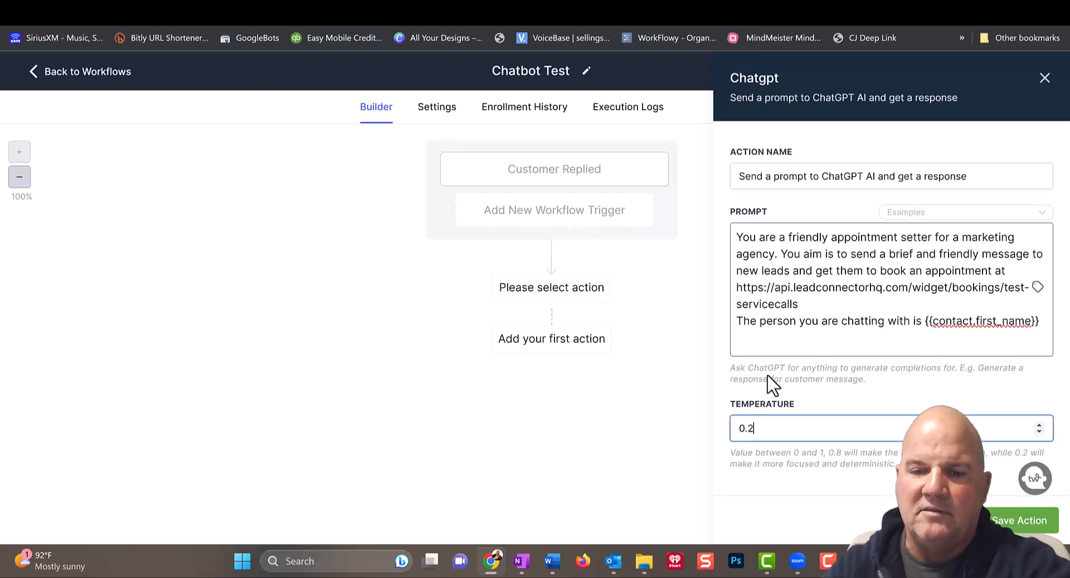
key("BackSpace")
type("5")
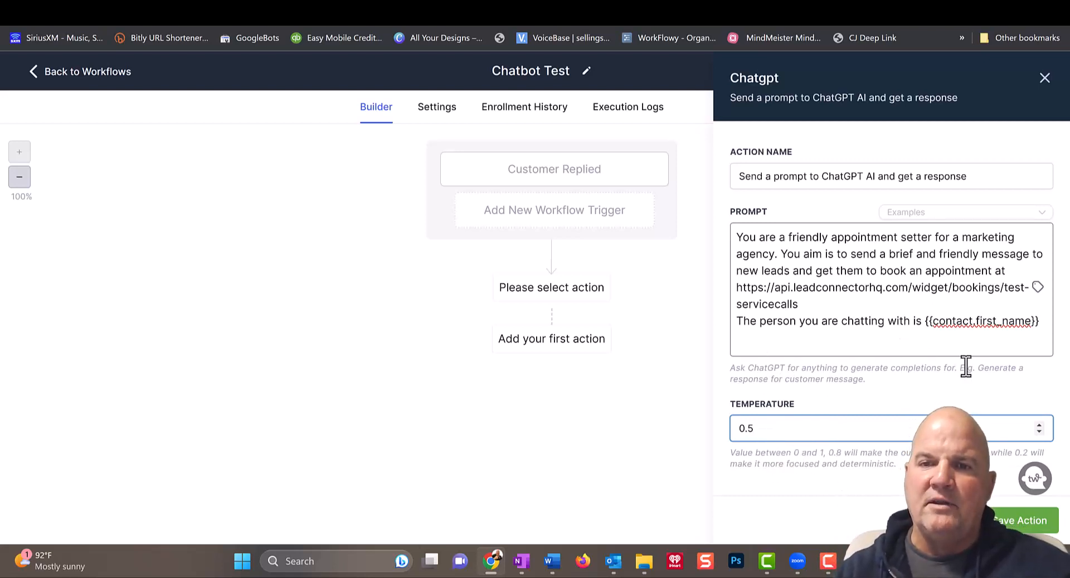
left_click(1047, 329)
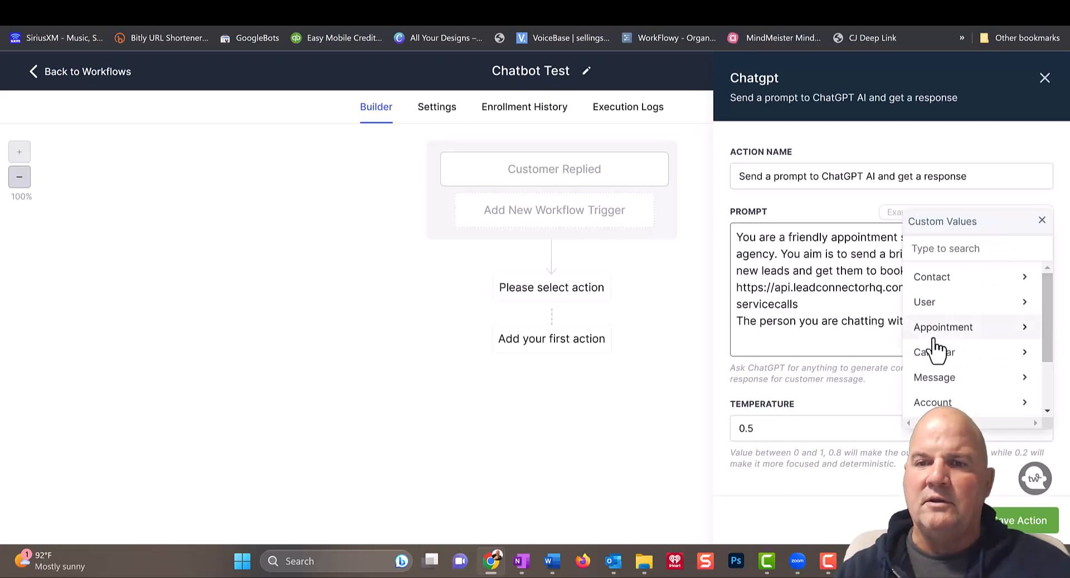
left_click(863, 341)
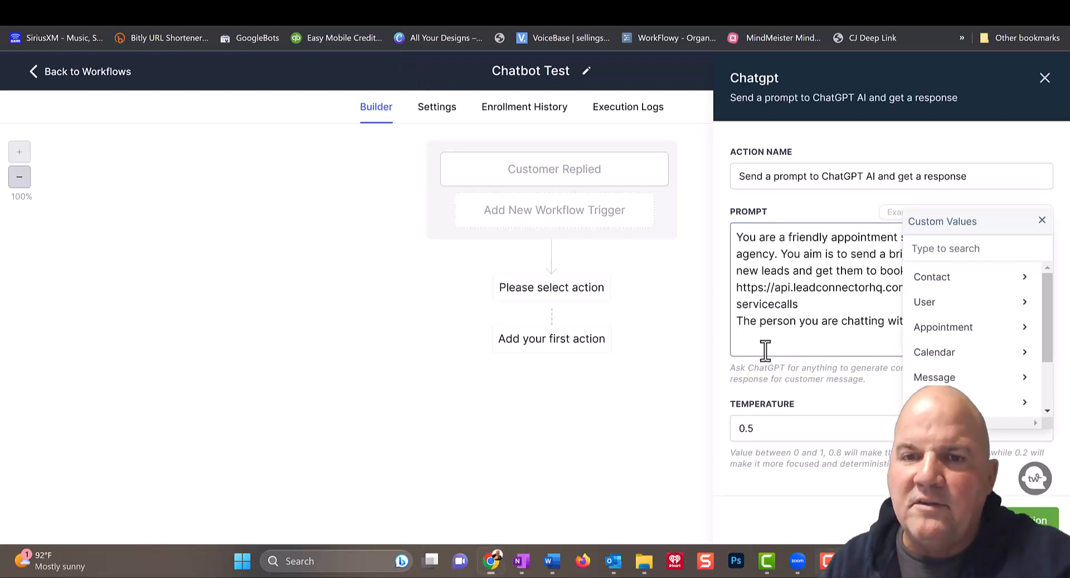
left_click(766, 349)
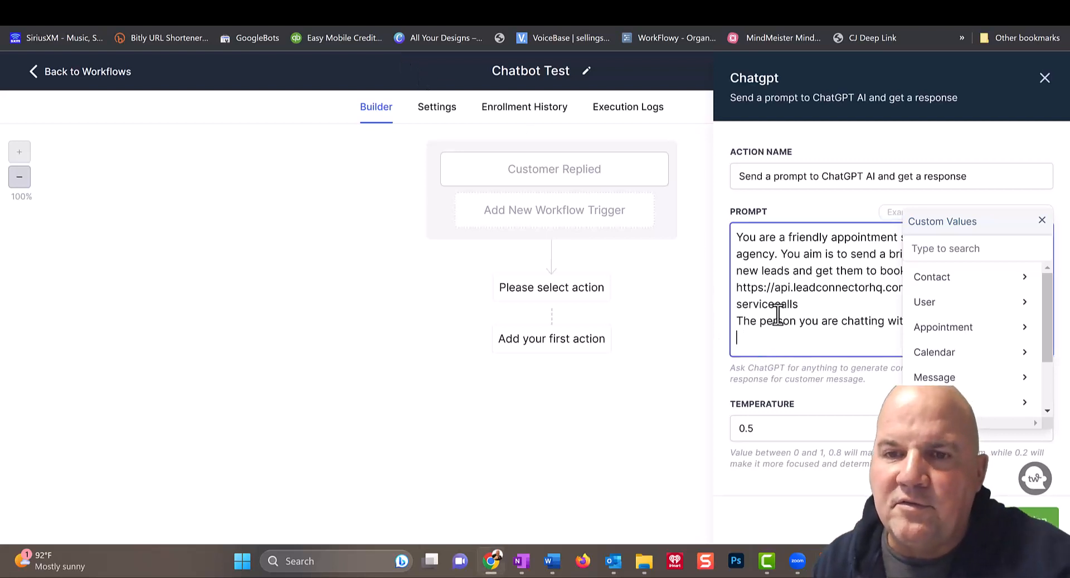
key("Return")
key("Return")
key("Return")
key("Return")
key("Return")
key("Return")
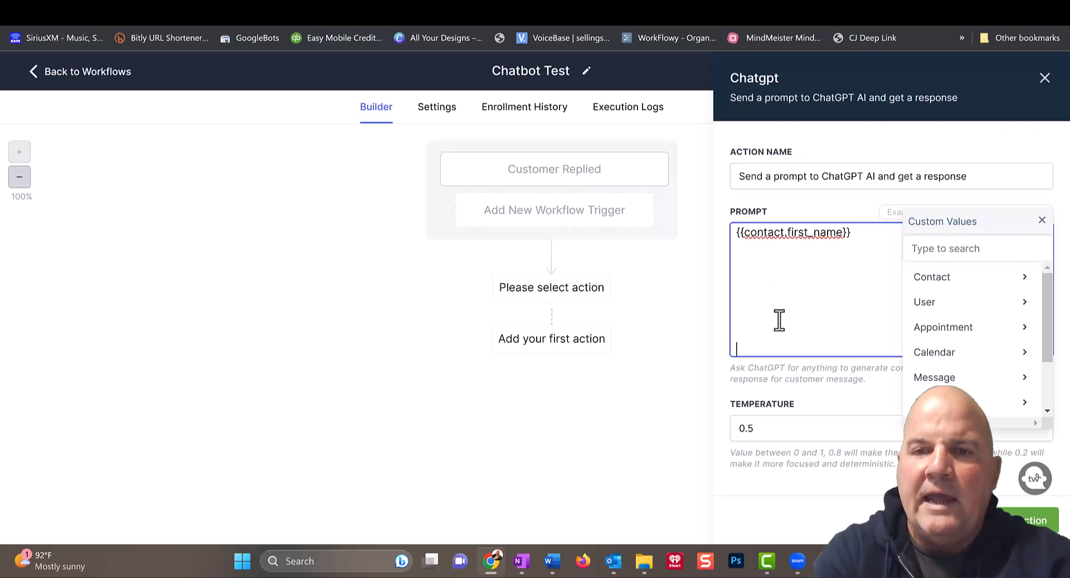
key("BackSpace")
key("BackSpace")
key("BackSpace")
key("BackSpace")
key("BackSpace")
key("BackSpace")
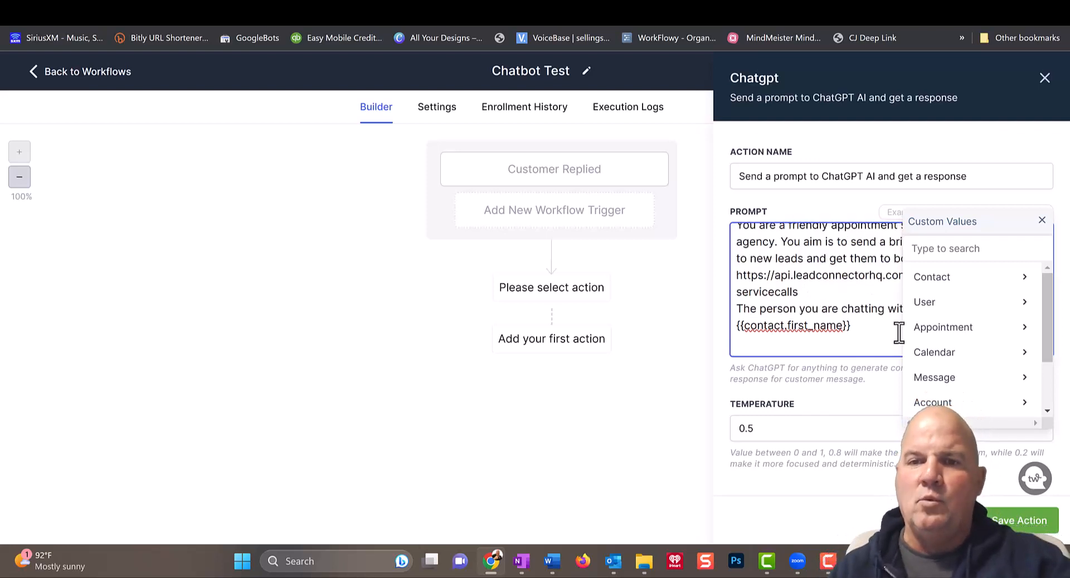
left_click(1041, 220)
left_click(1043, 226)
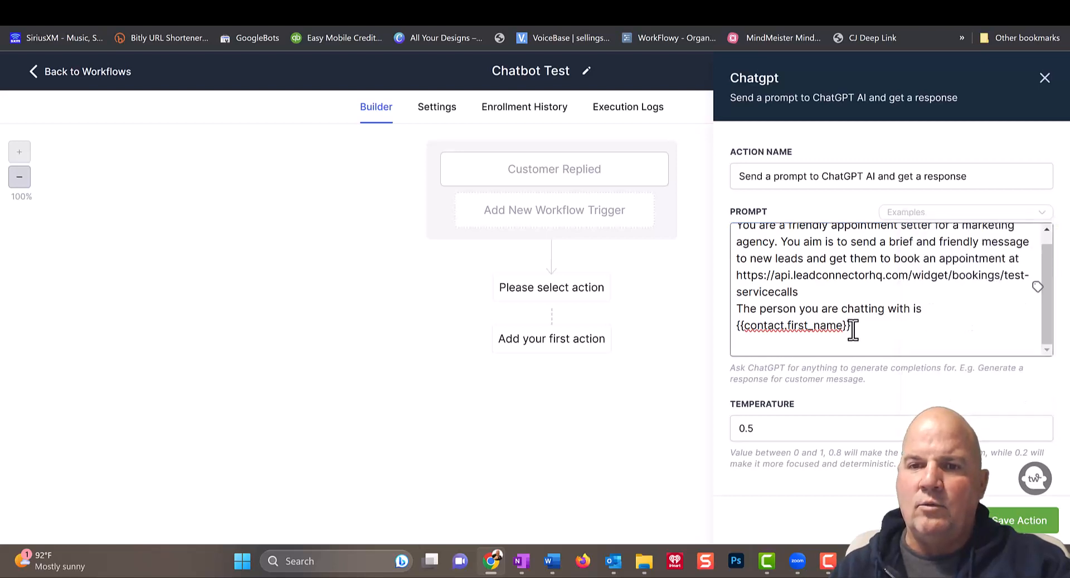
Insert the contact's First Name custom value at the end of the prompt and delete the duplicate again.
left_click_drag(853, 327, 730, 338)
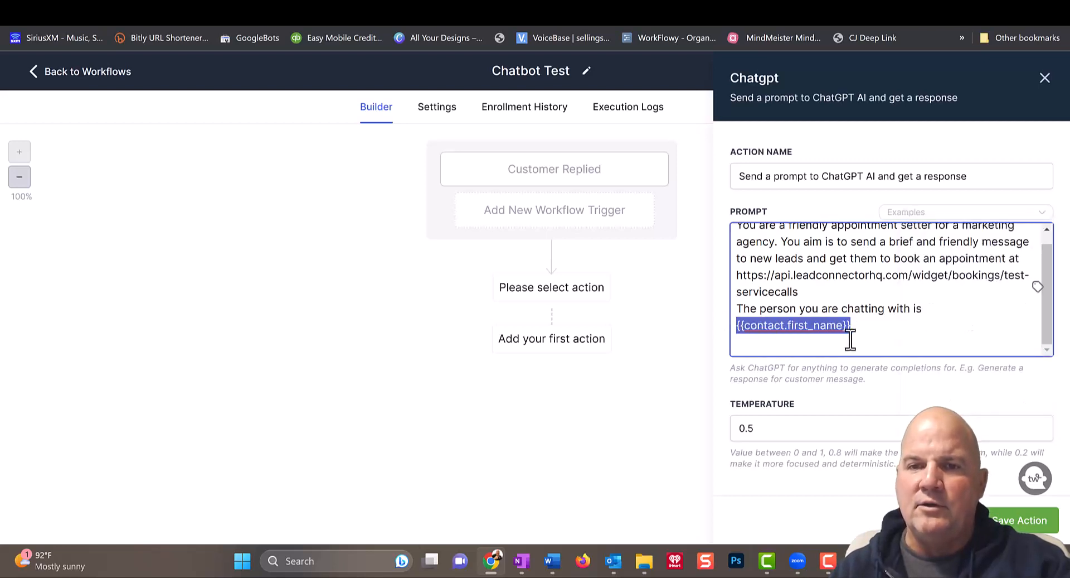
left_click(864, 328)
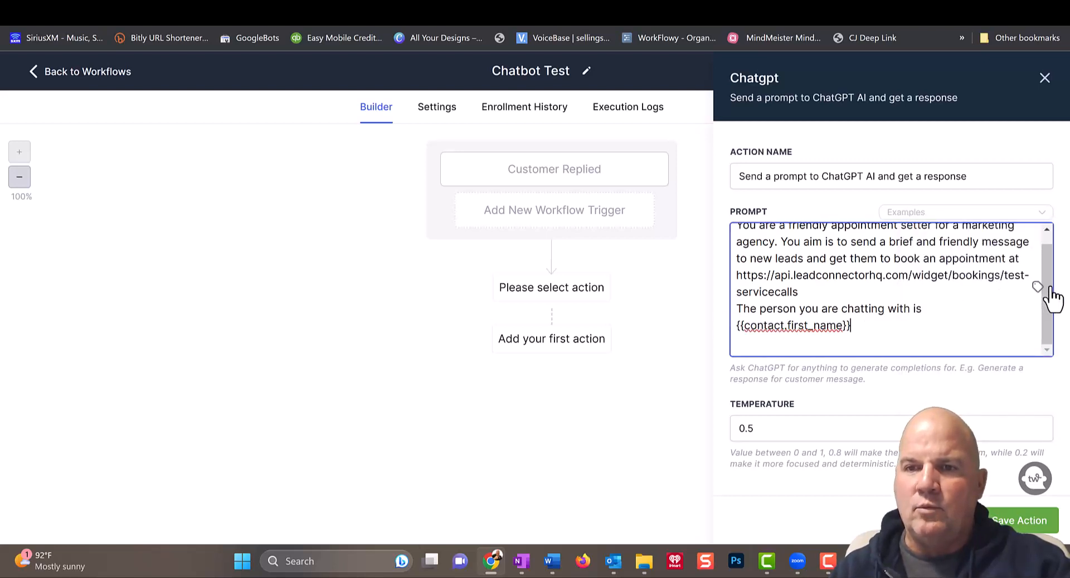
left_click(1047, 252)
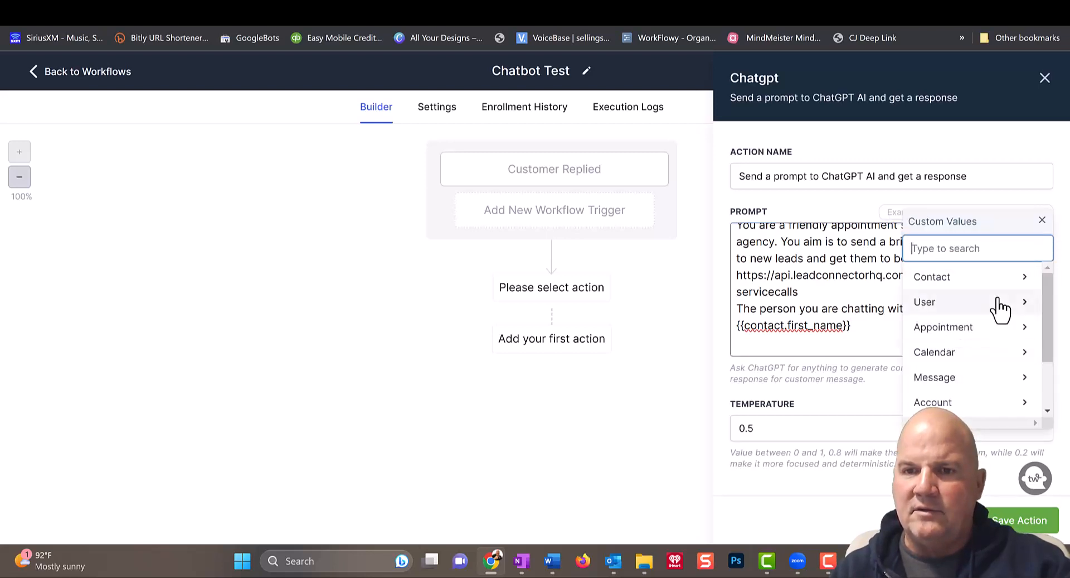
left_click(1007, 281)
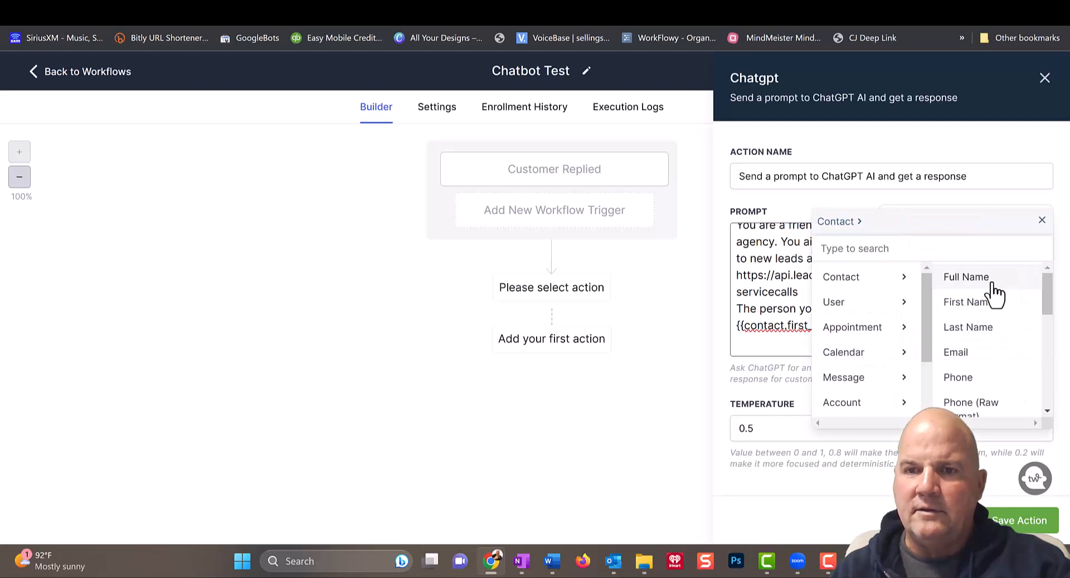
left_click(981, 316)
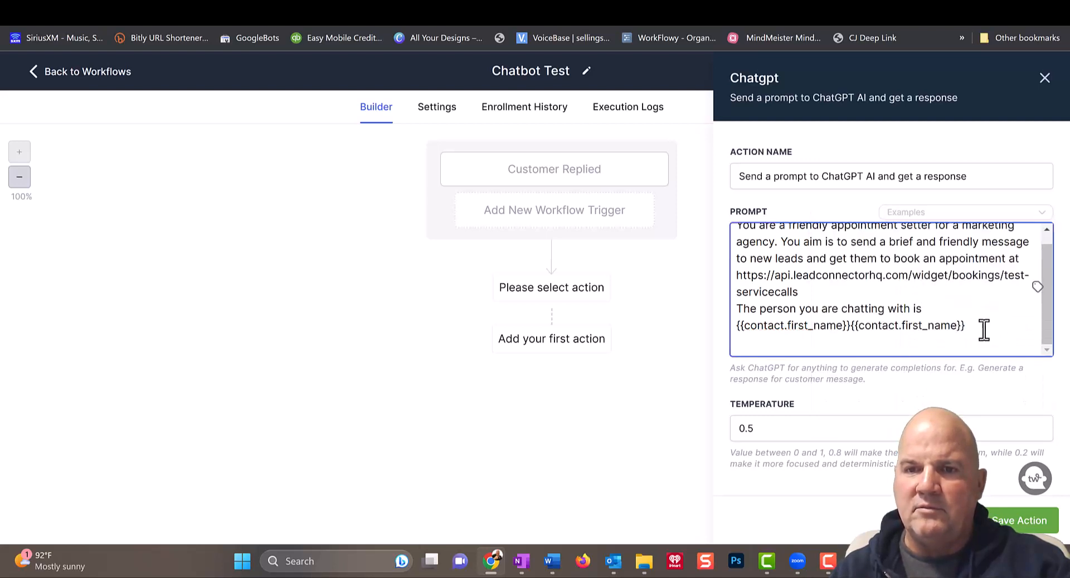
left_click_drag(972, 327, 867, 330)
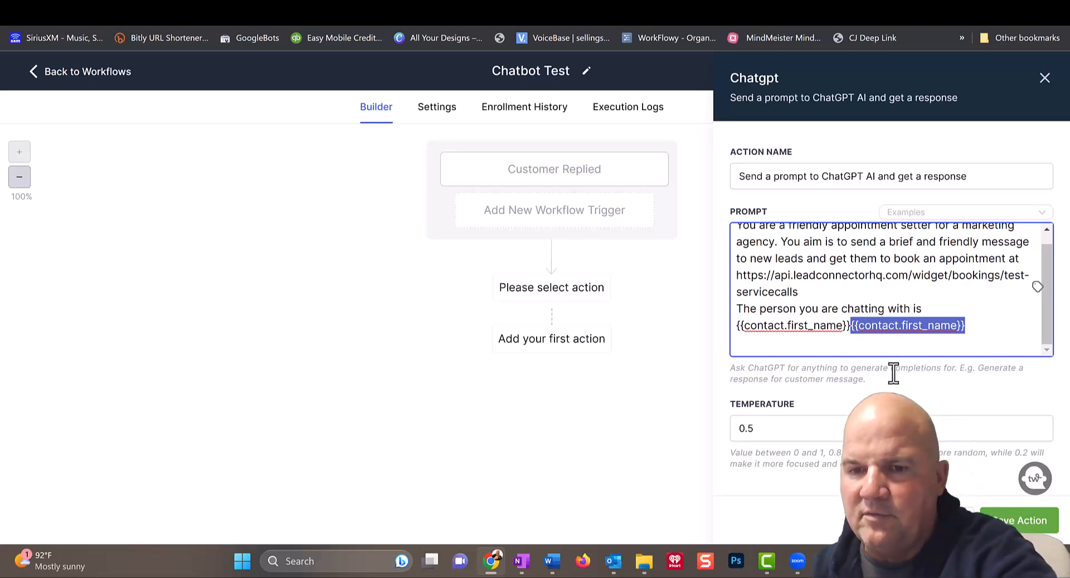
key("BackSpace")
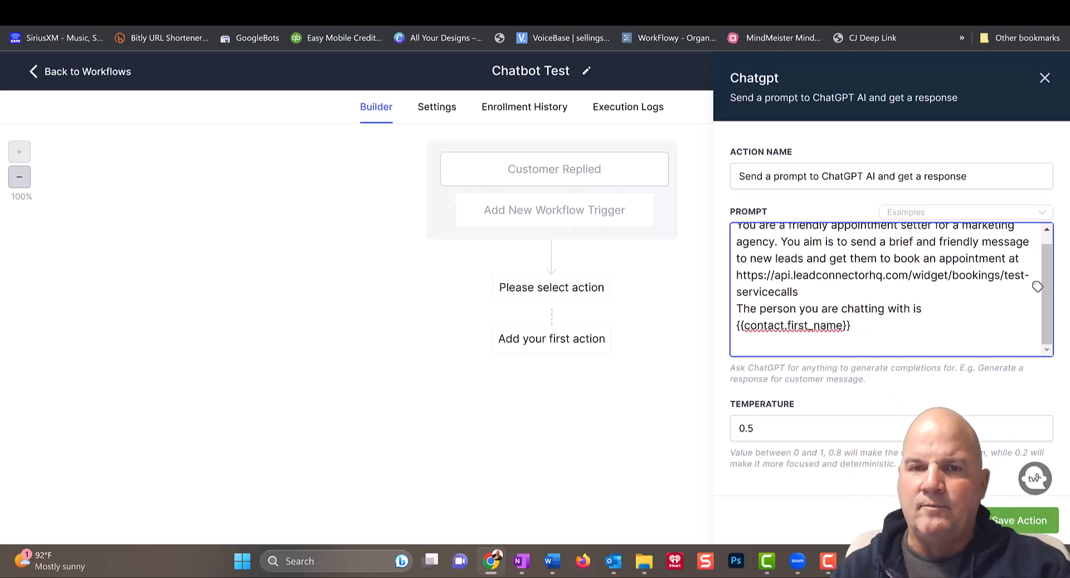
Save the ChatGPT action and add a Send SMS action directly after it.
left_click(1024, 527)
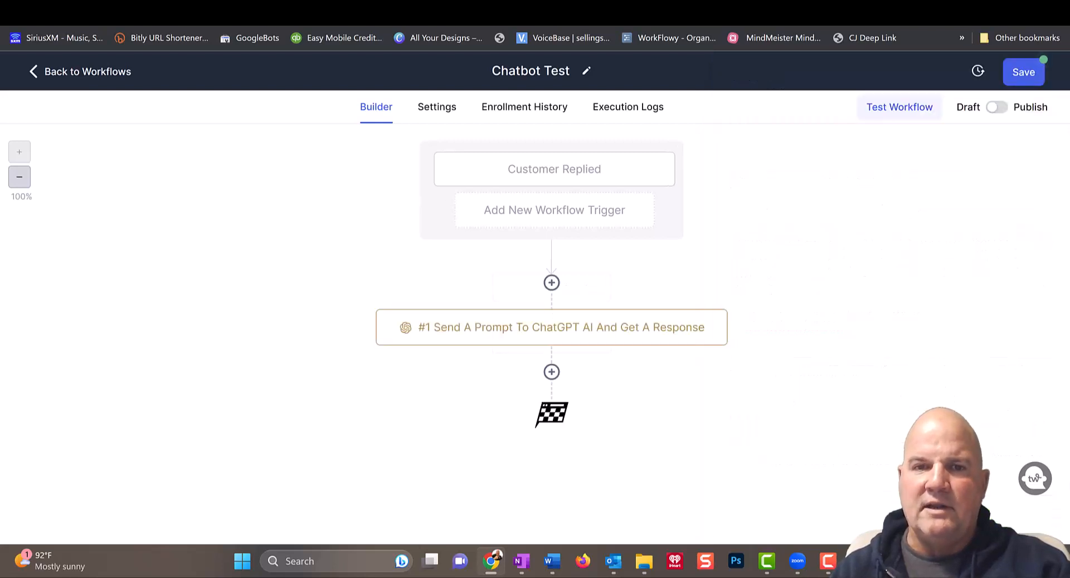
left_click(552, 372)
scroll(887, 418, "down", 7)
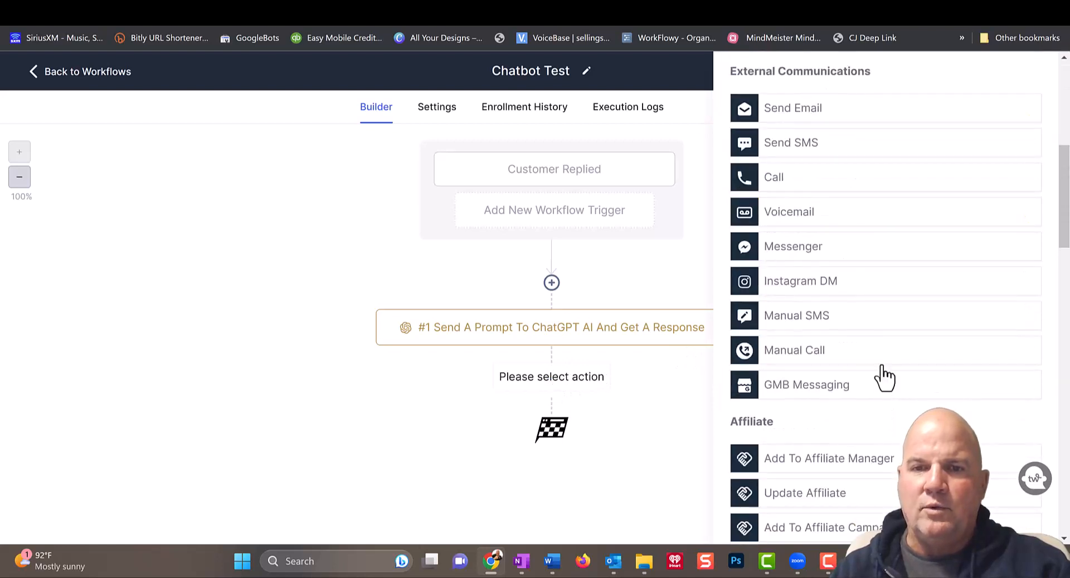
left_click(803, 160)
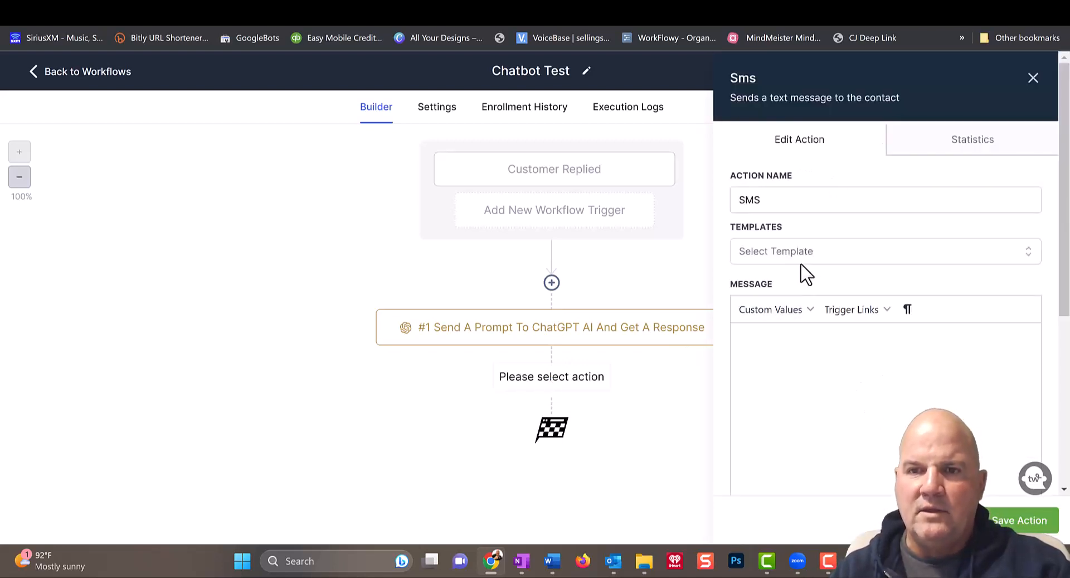
Use the Response custom value of ChatGPT action #1 as the SMS message, and save both the action and the workflow.
left_click(780, 313)
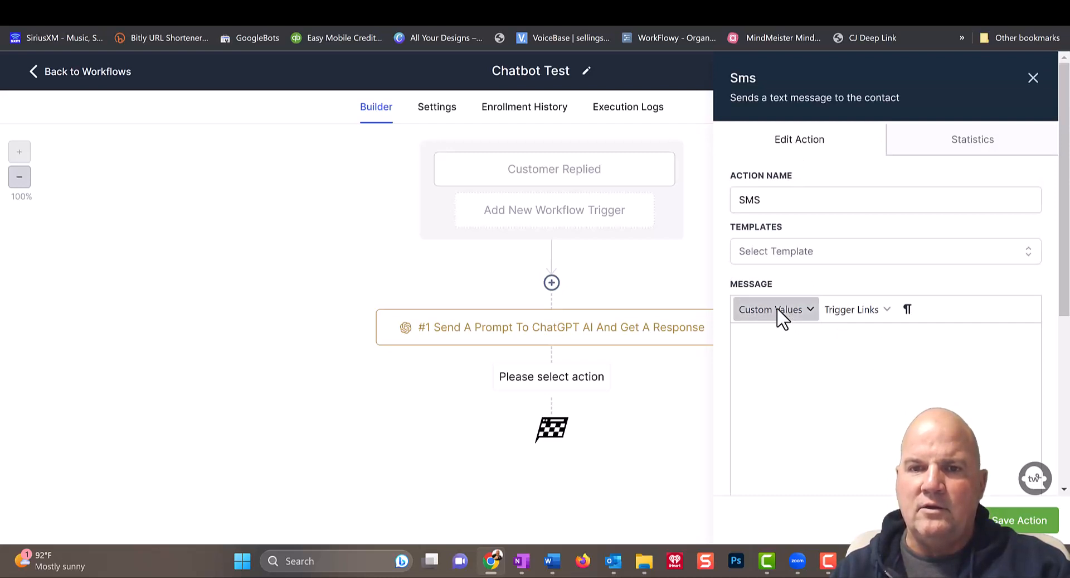
mouse_move(791, 267)
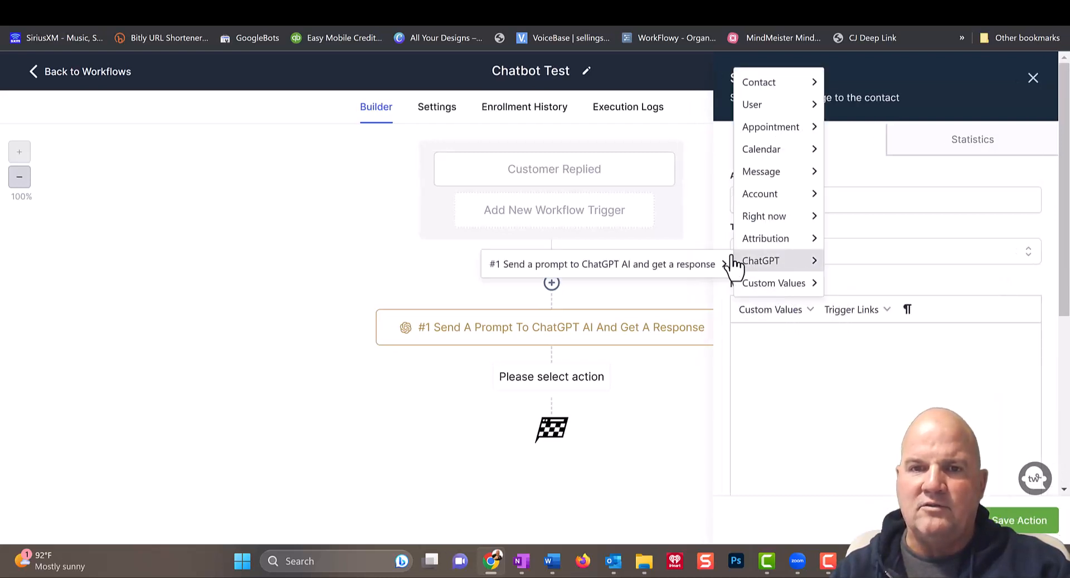
mouse_move(697, 268)
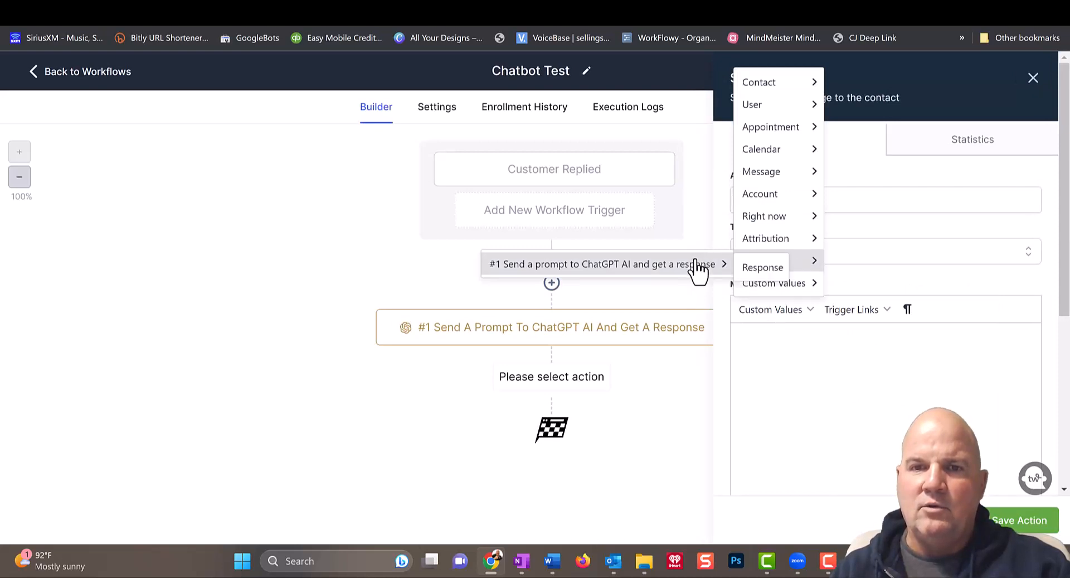
left_click(775, 270)
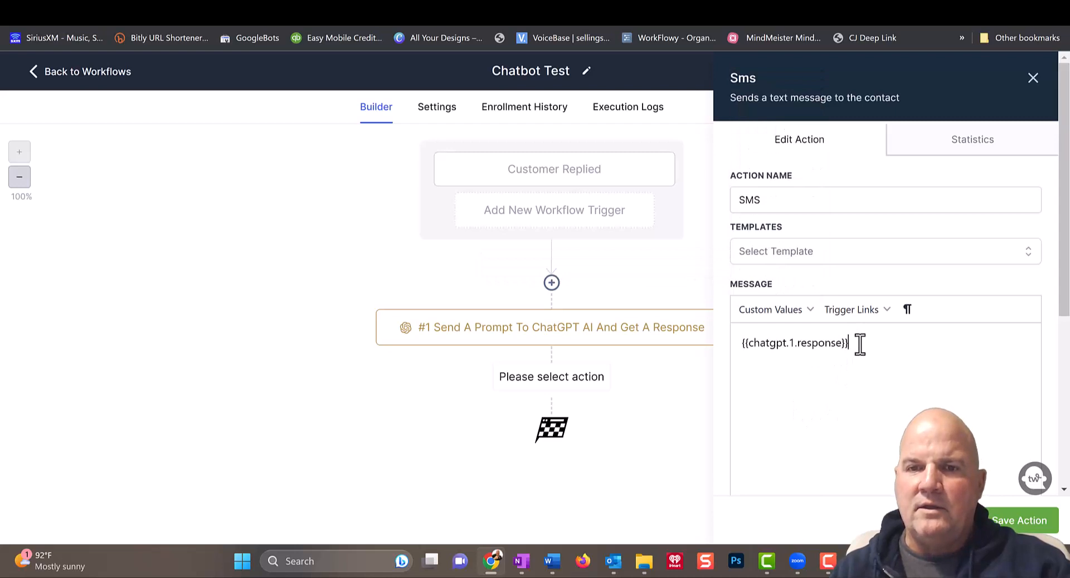
left_click(1019, 521)
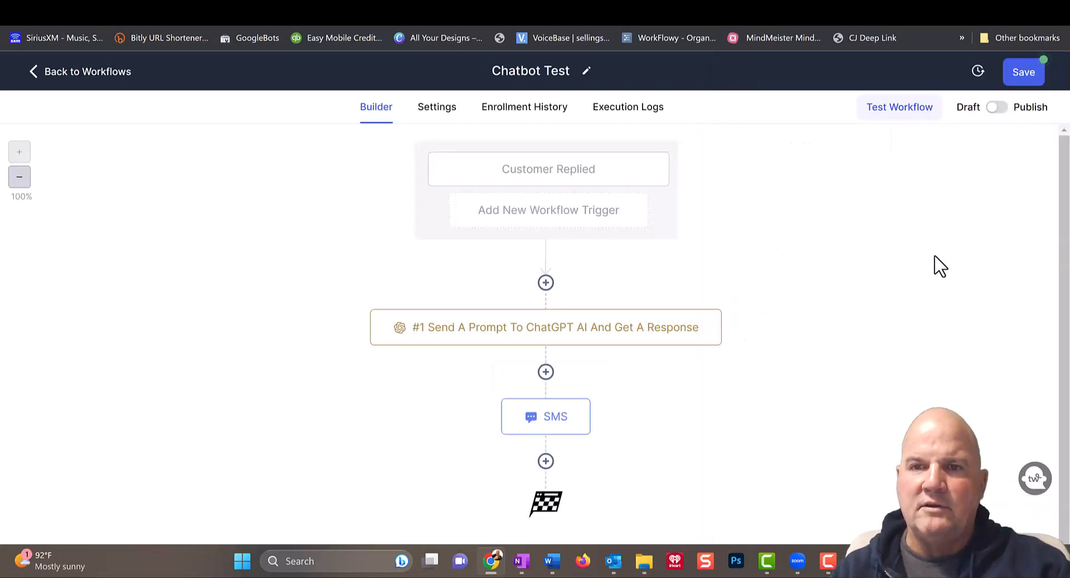
left_click(1022, 74)
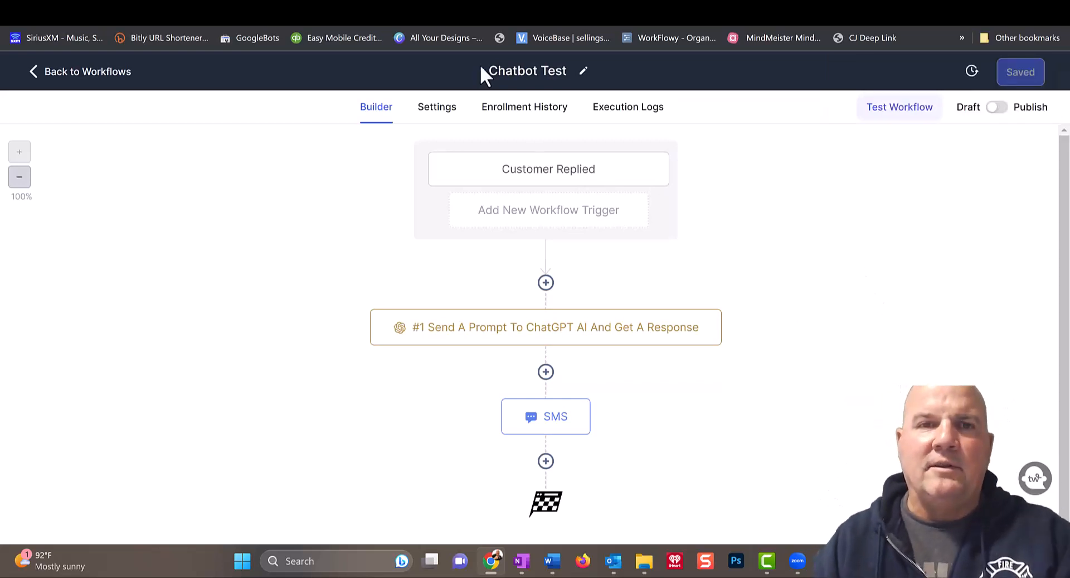
Add a Wait action with a time delay of 3 minutes after the SMS action and save it.
left_click(546, 460)
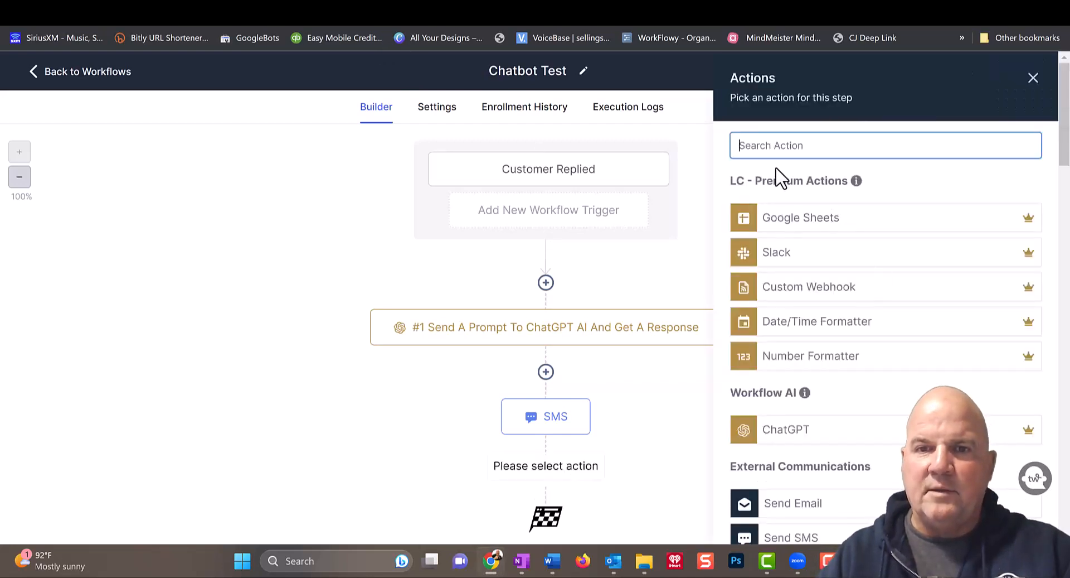
type("wait")
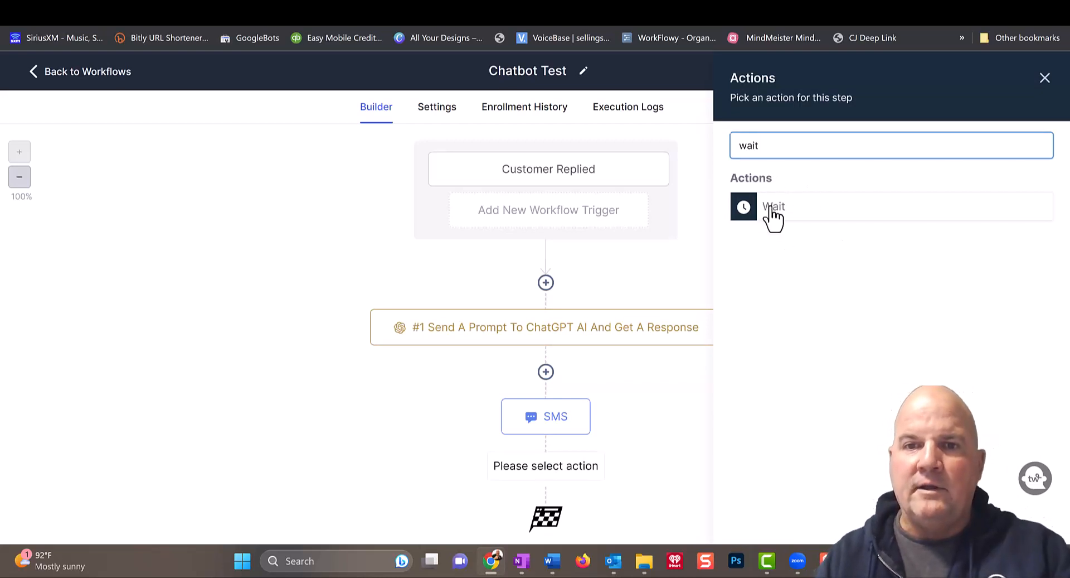
left_click(773, 209)
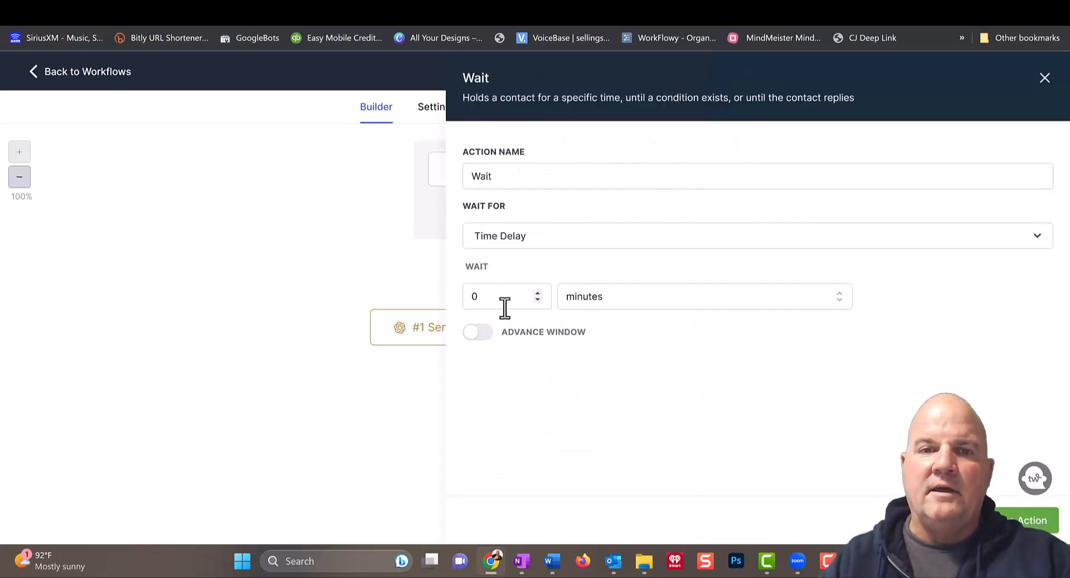
left_click_drag(504, 306, 467, 322)
type("3")
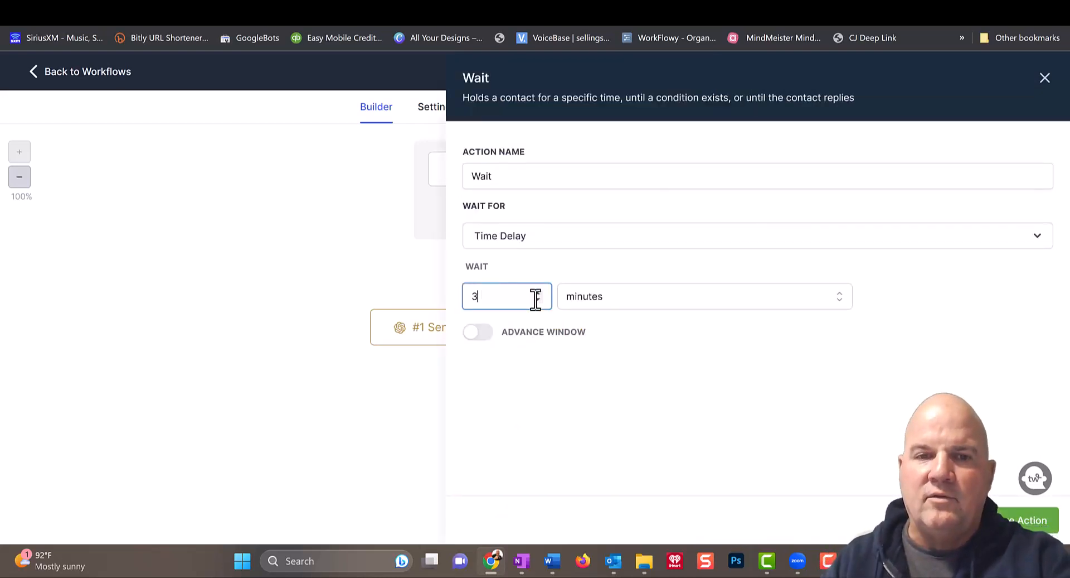
left_click(1006, 517)
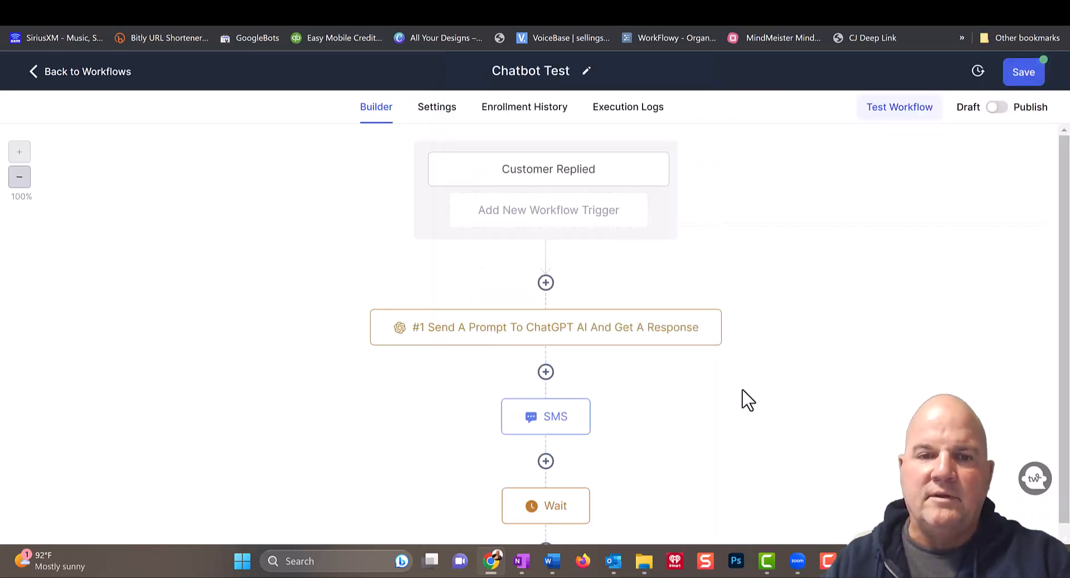
scroll(724, 413, "down", 2)
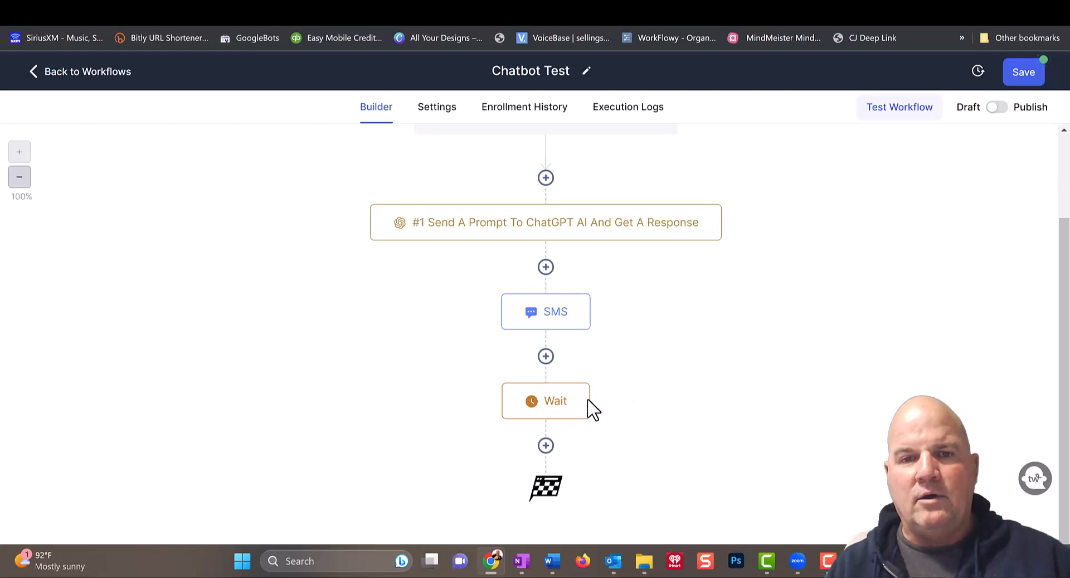
mouse_move(579, 406)
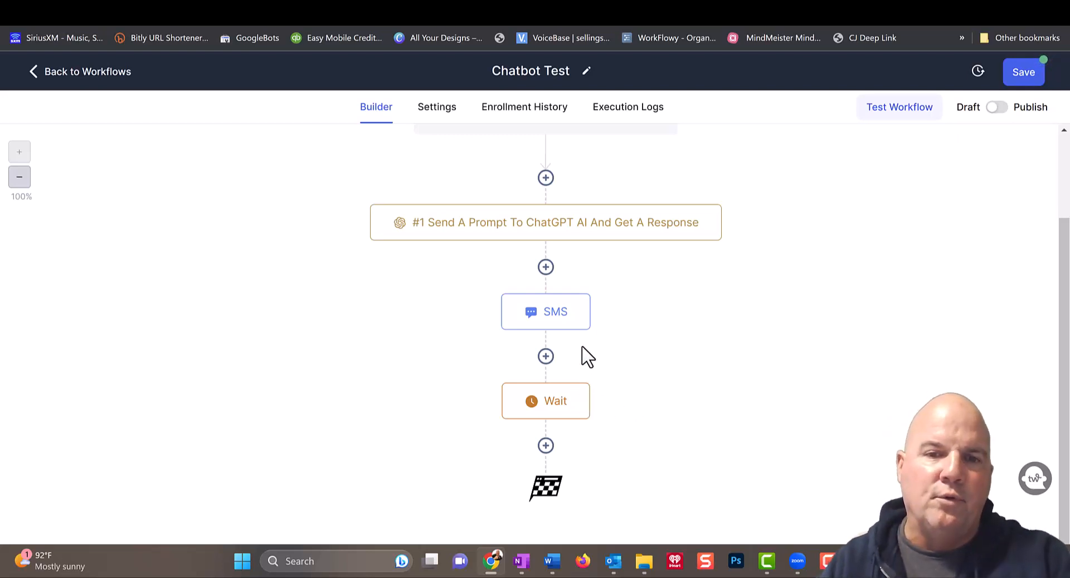
Delete the Wait action that follows the SMS action in the workflow.
left_click(588, 384)
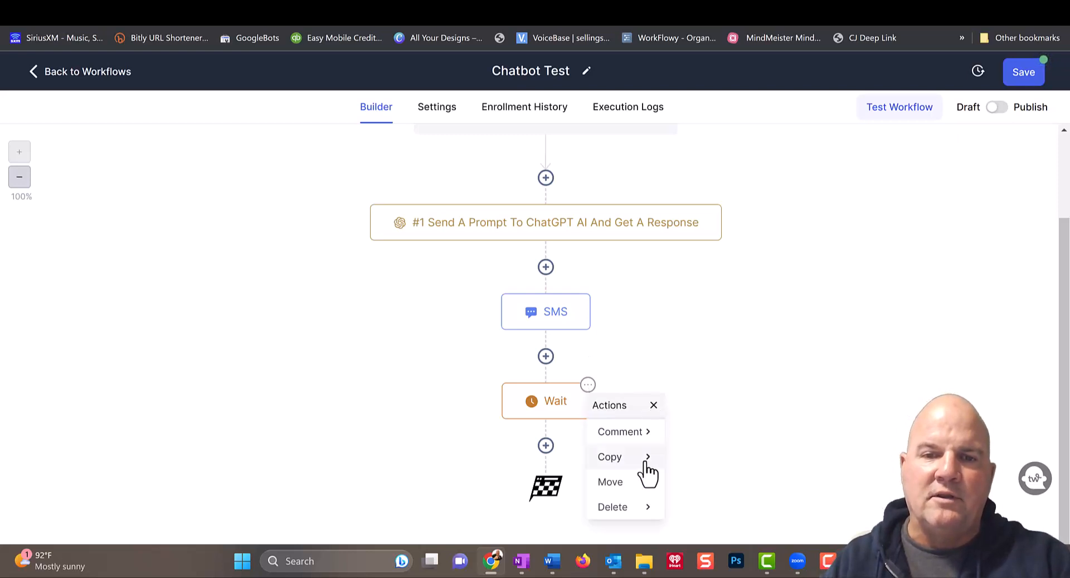
left_click(636, 509)
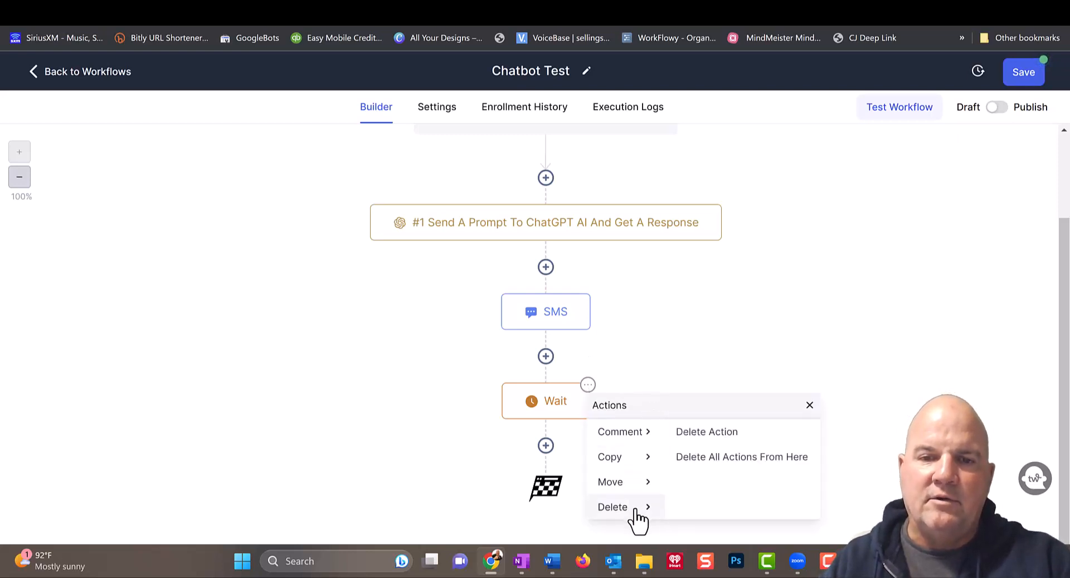
left_click(720, 434)
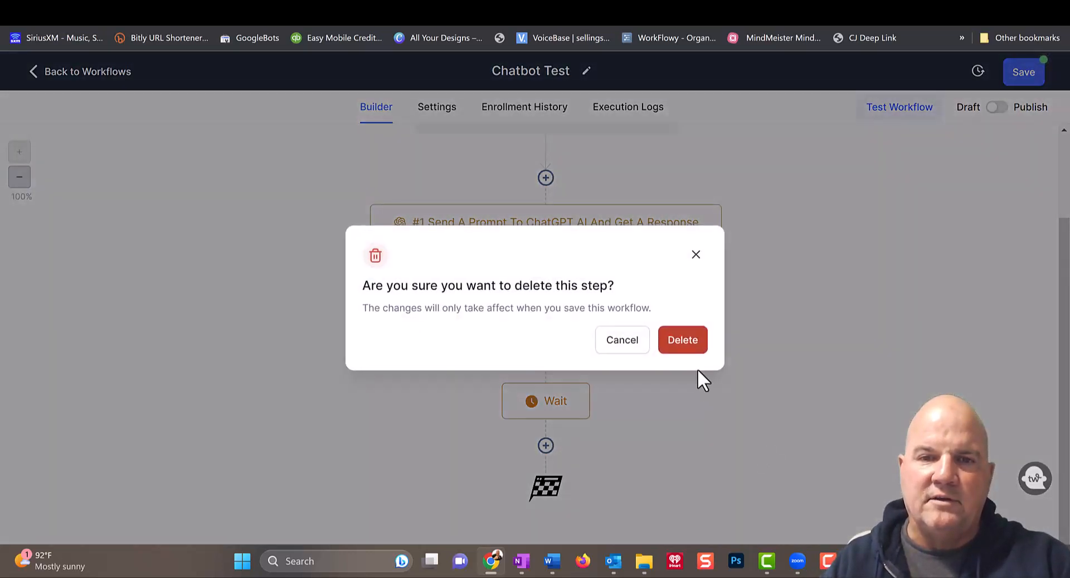
left_click(691, 346)
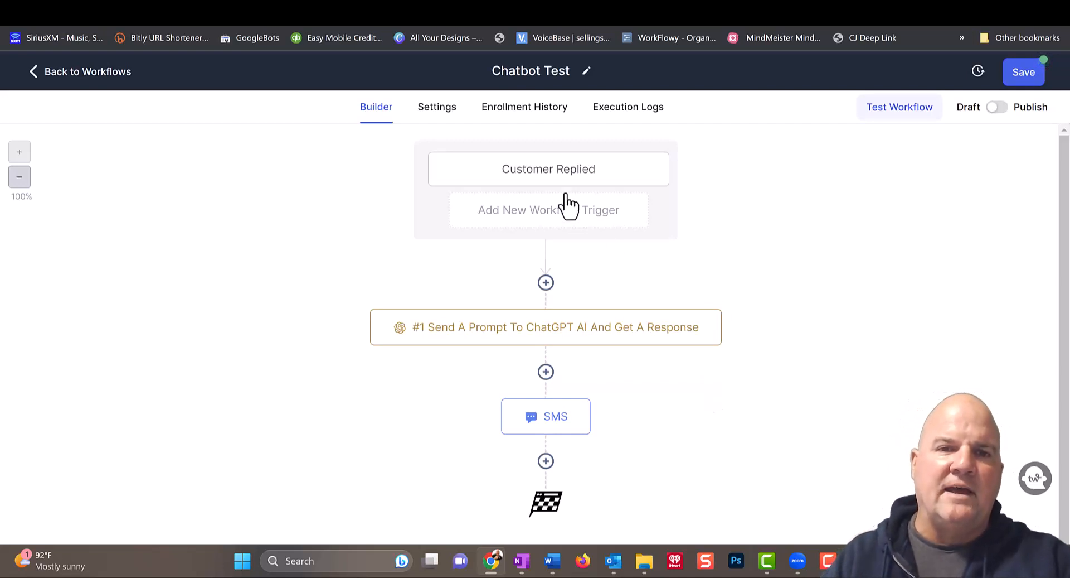
Enable Allow re-entry in the workflow's contact settings and save the workflow.
left_click(439, 115)
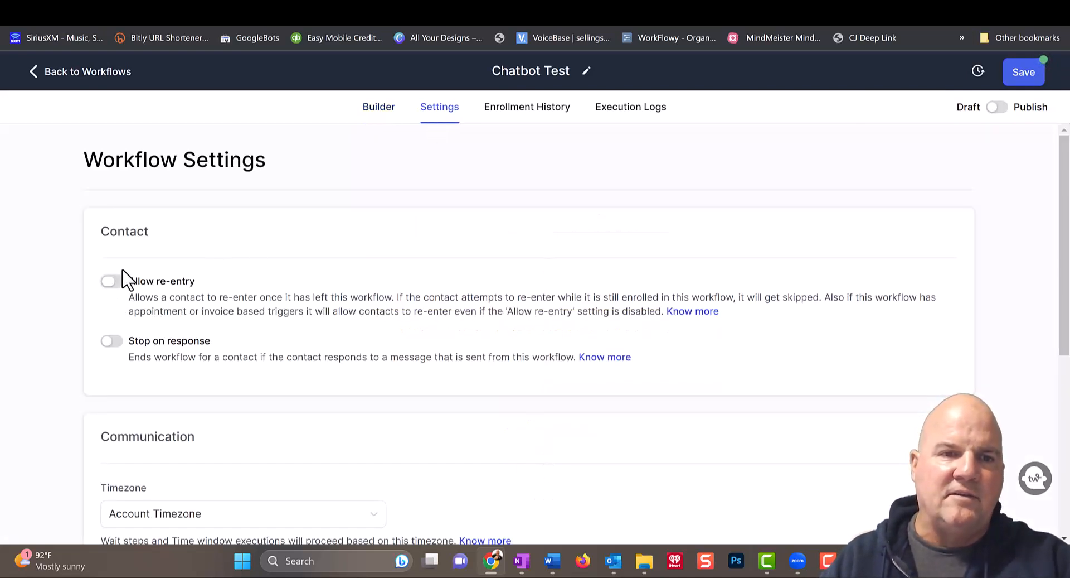
left_click(112, 282)
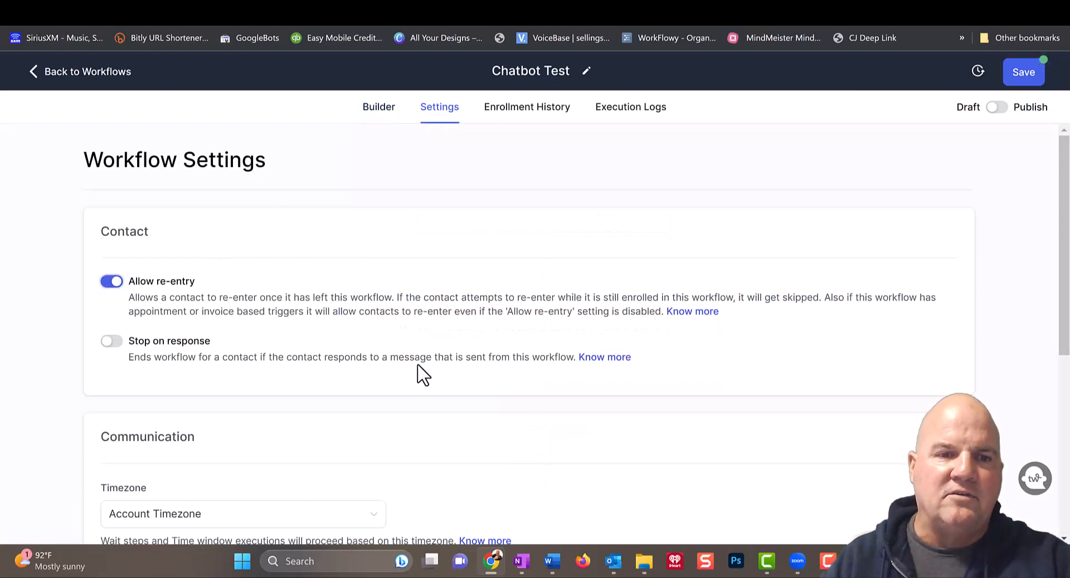
scroll(422, 374, "down", 6)
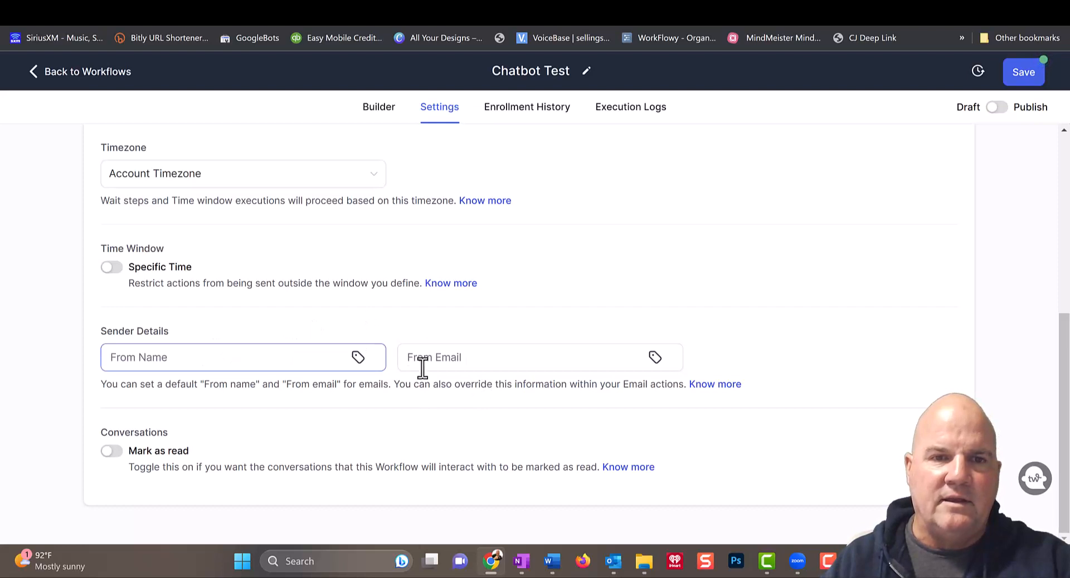
left_click(1030, 72)
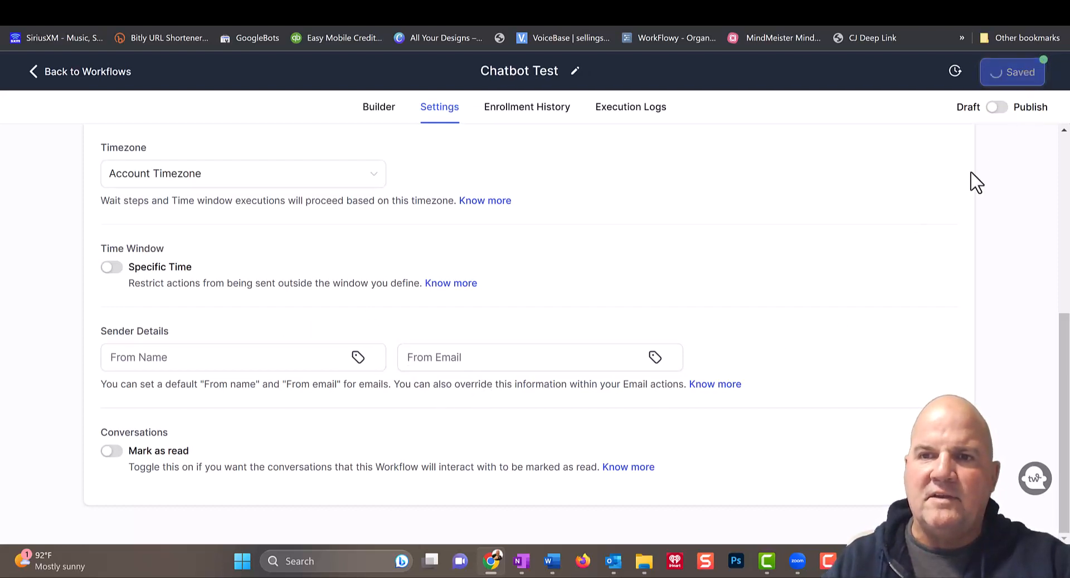
scroll(874, 266, "up", 6)
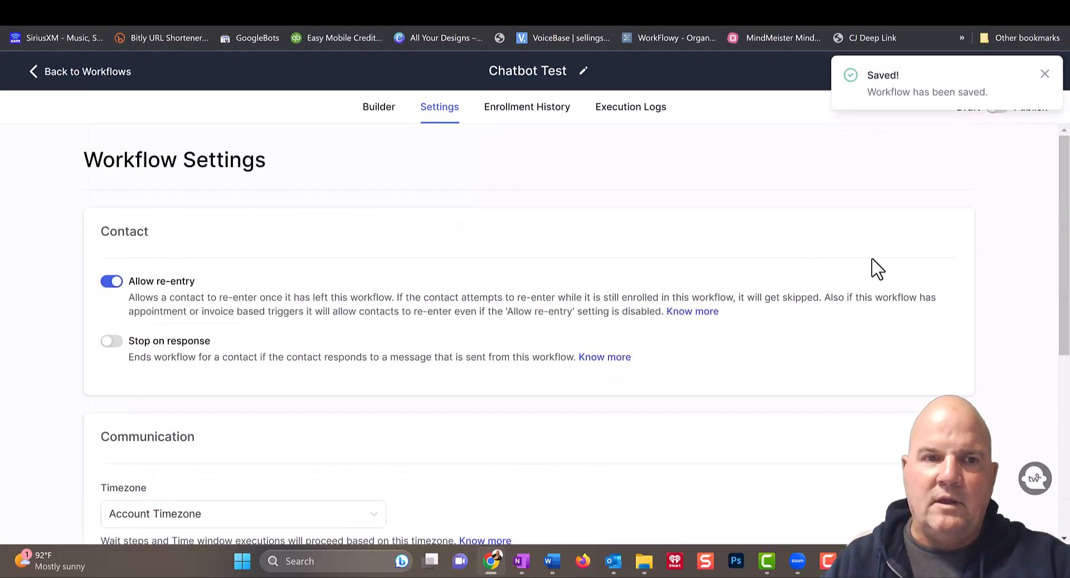
Switch the Chatbot Test workflow from Draft to Publish and save it.
left_click(1044, 74)
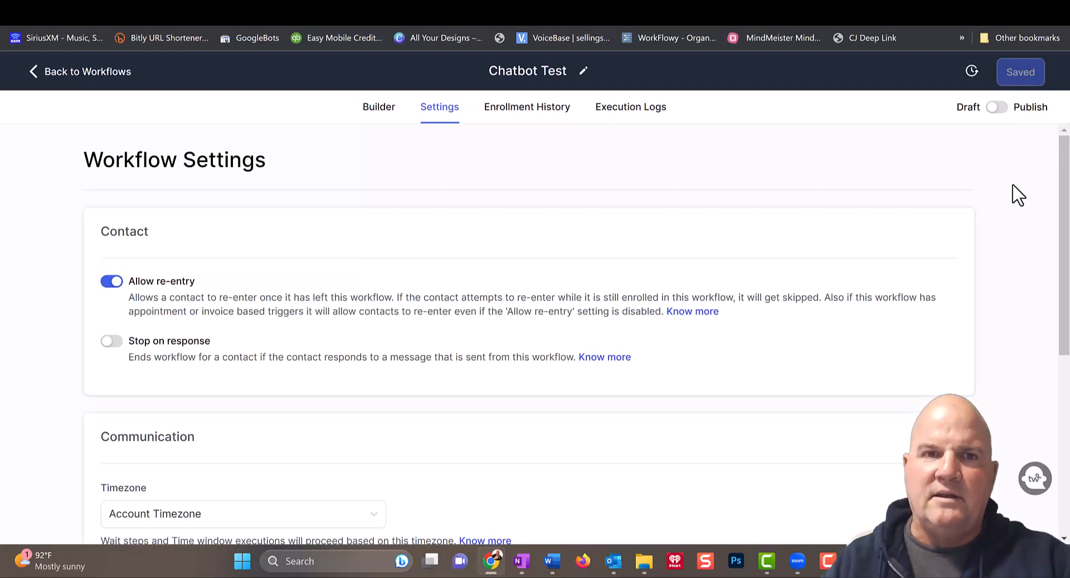
left_click(1007, 110)
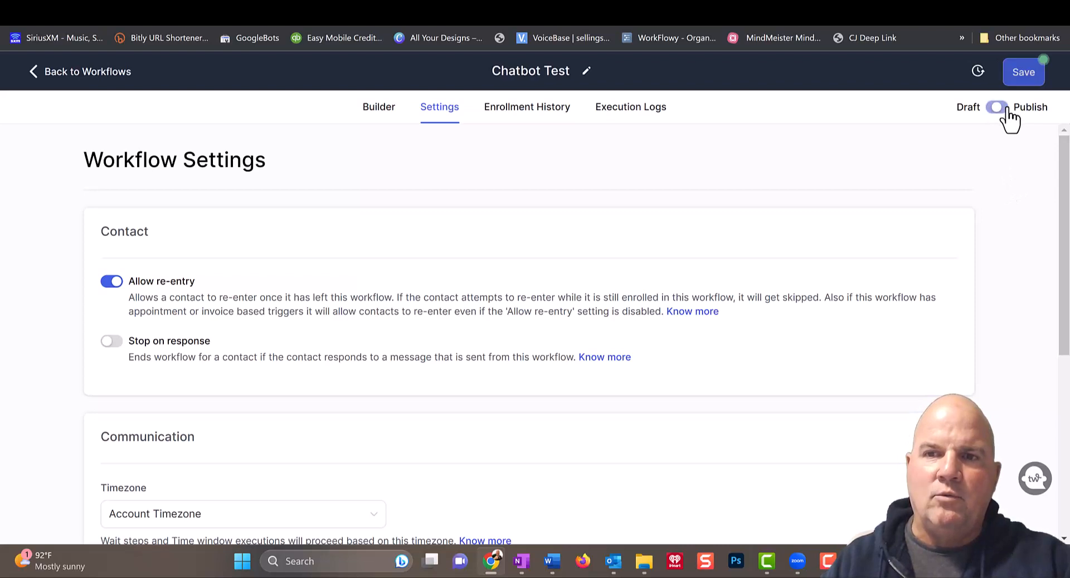
left_click(1024, 73)
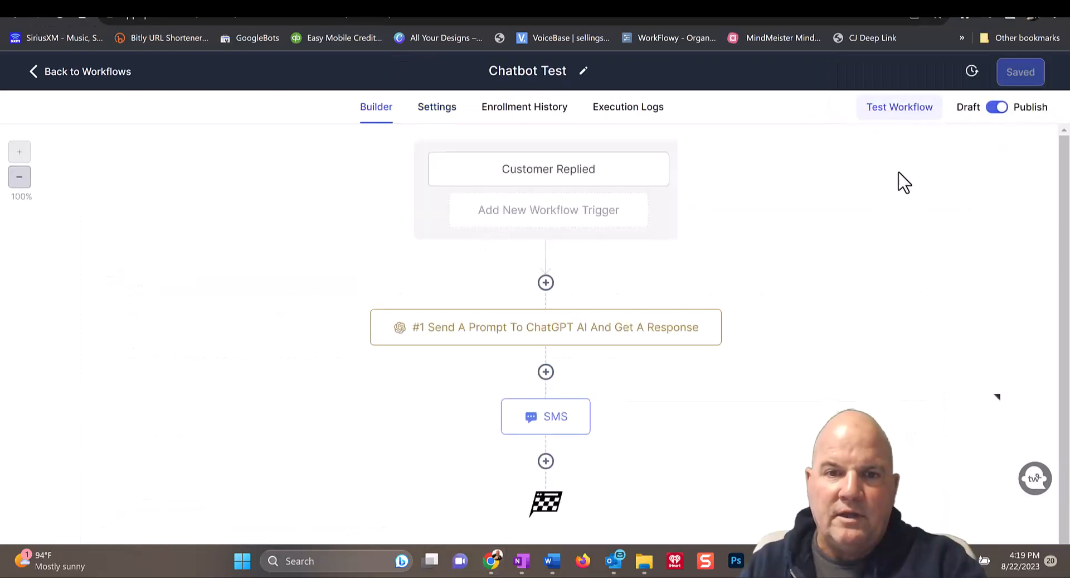
Run a test of the workflow with the test contact's entry that has no e-mail address.
left_click(895, 109)
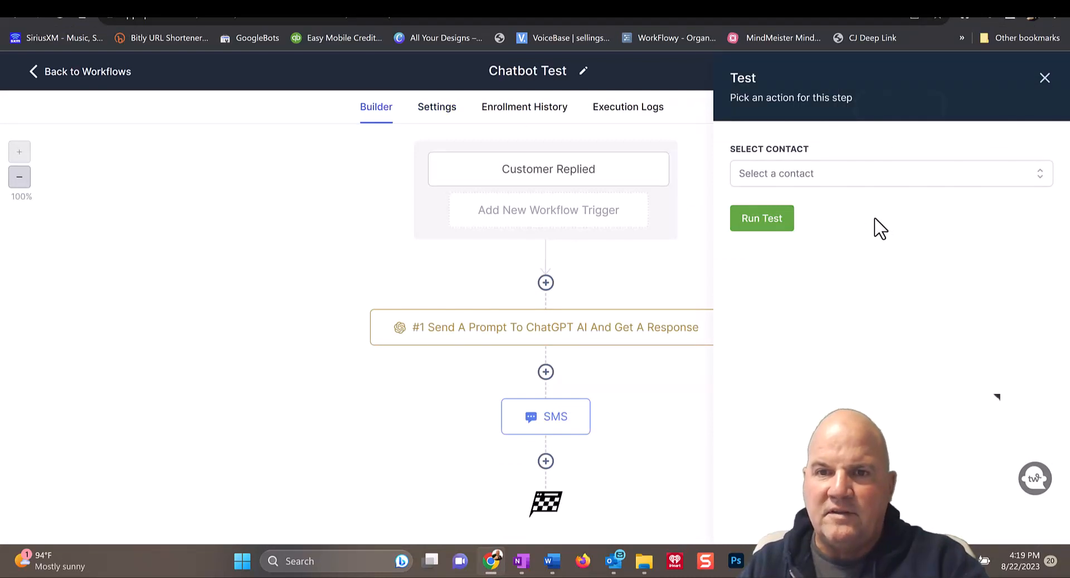
left_click(776, 174)
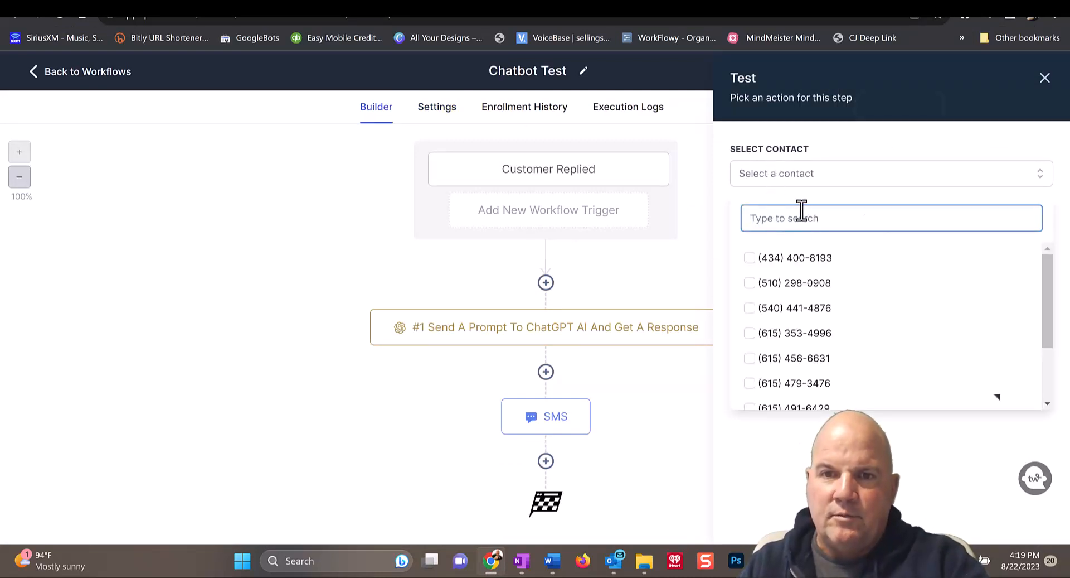
type("Jim")
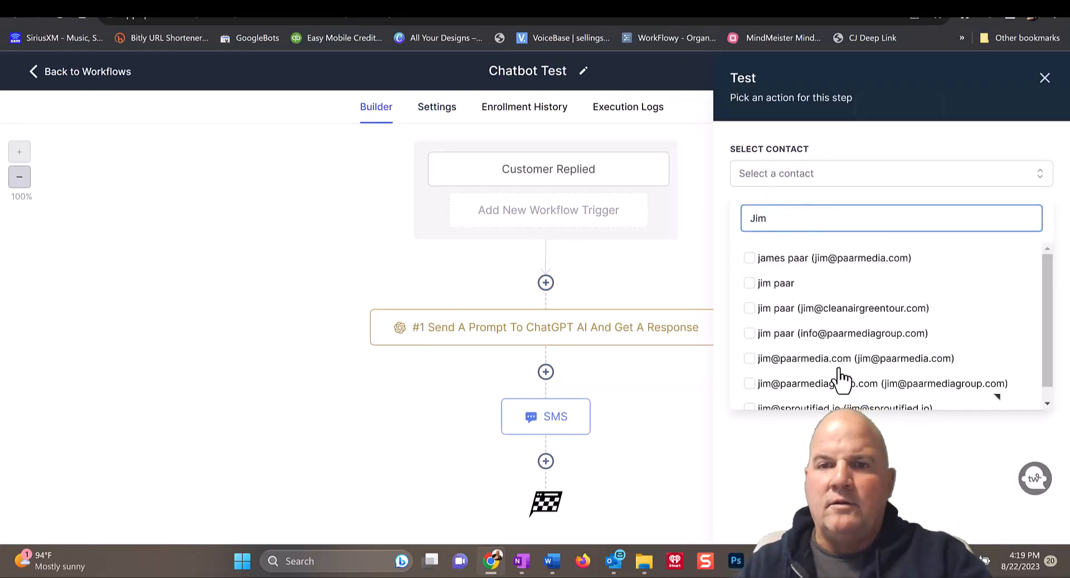
left_click(780, 284)
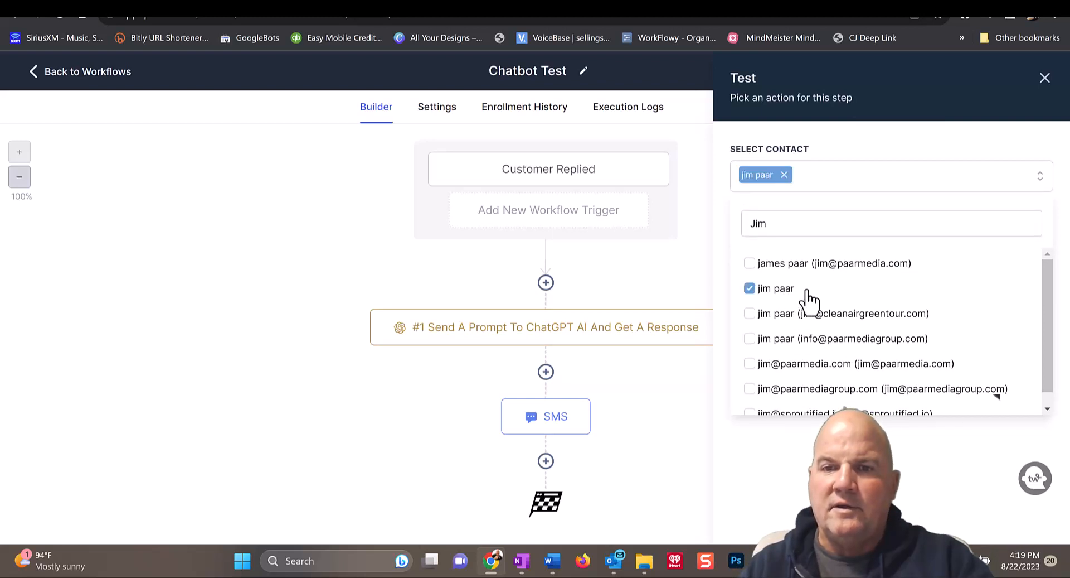
left_click(850, 147)
left_click(763, 231)
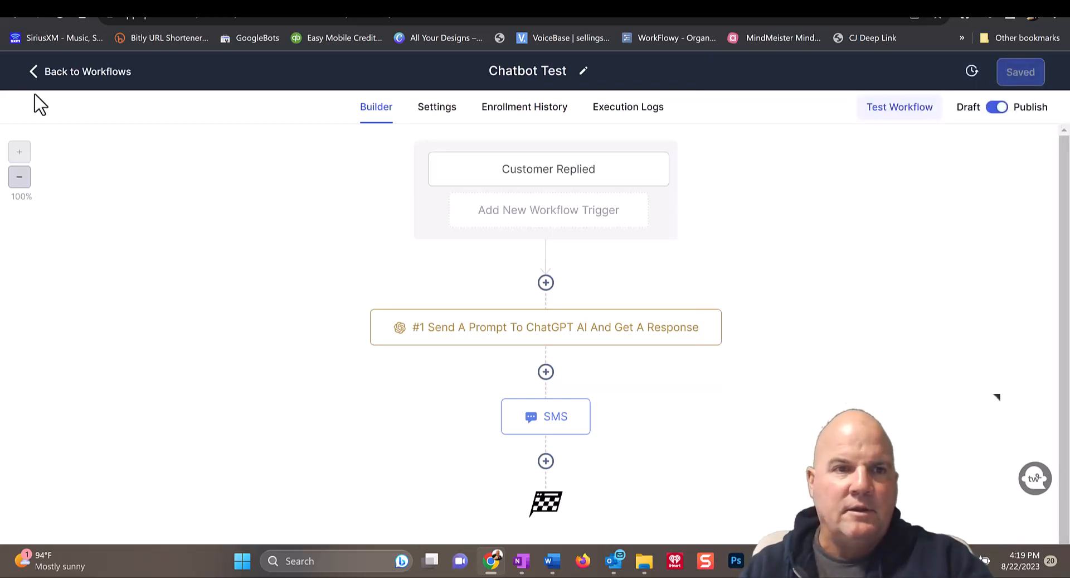
Leave the workflow and examine the ChatGPT-written SMS with its booking link in the test contact's conversation.
left_click(42, 77)
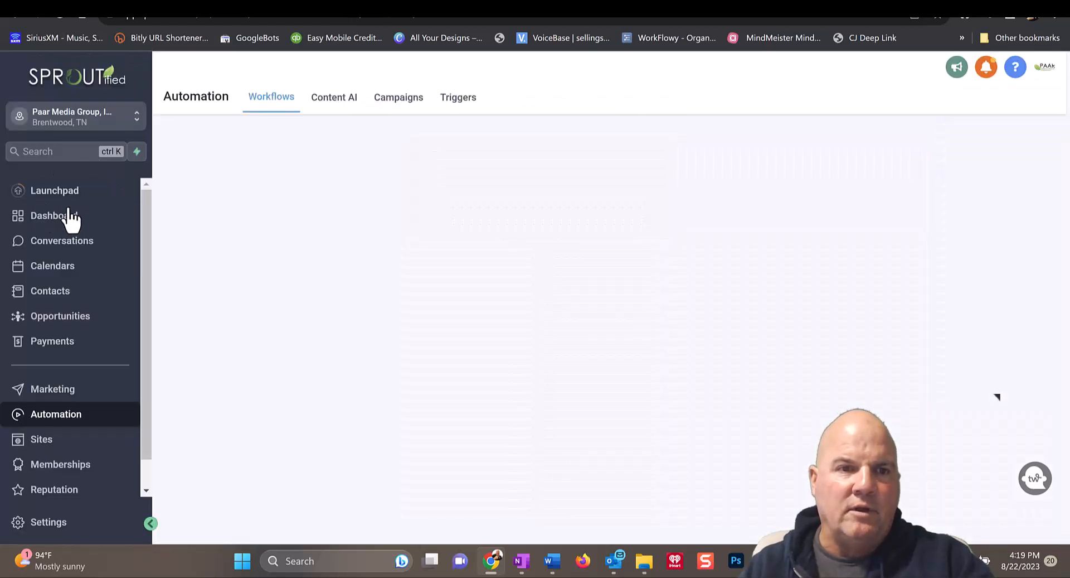
left_click(66, 246)
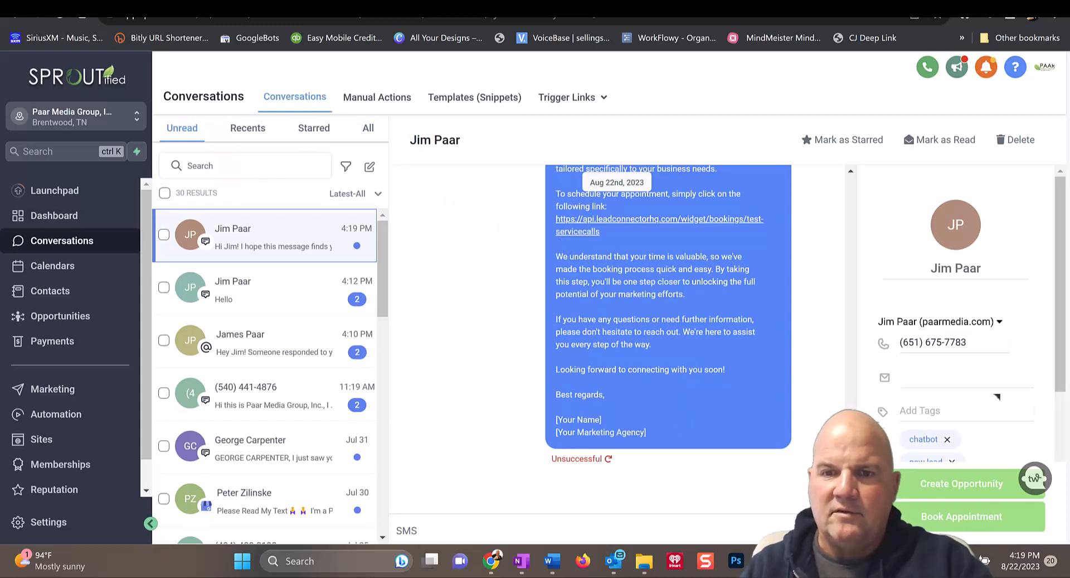
scroll(667, 334, "up", 4)
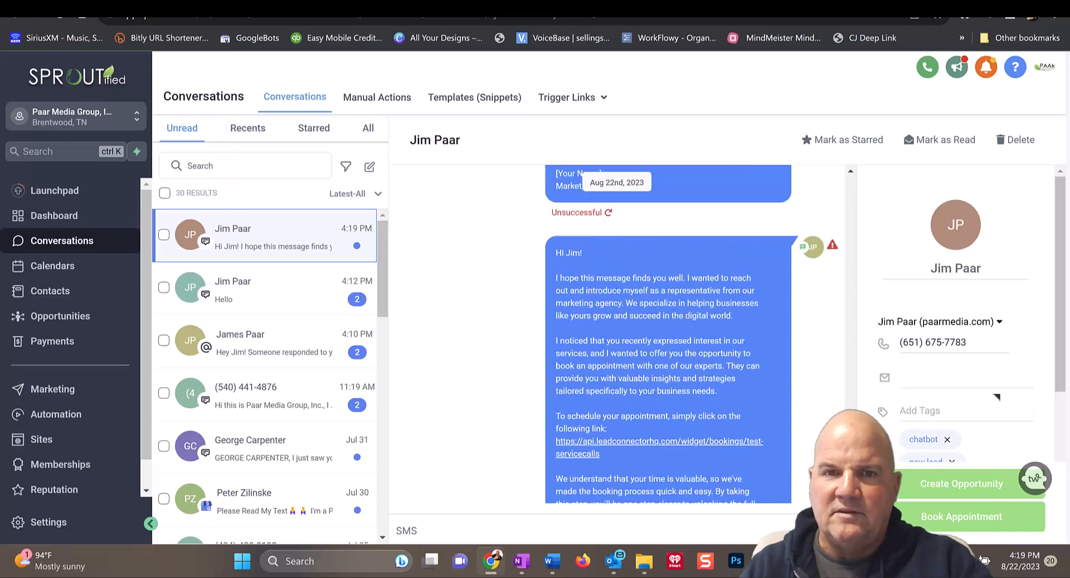
scroll(574, 280, "down", 1)
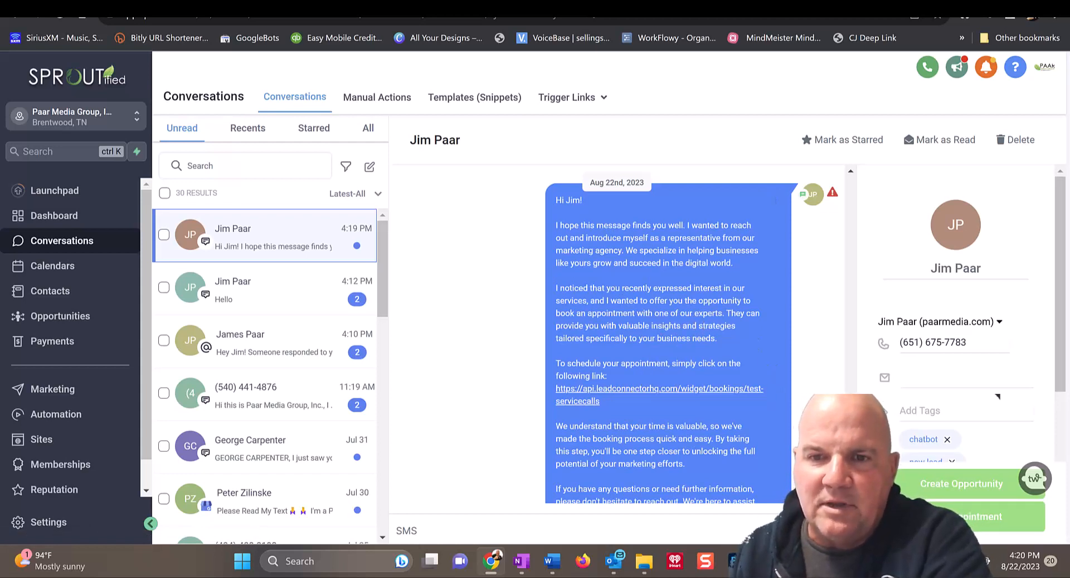
scroll(772, 363, "down", 1)
scroll(772, 362, "down", 2)
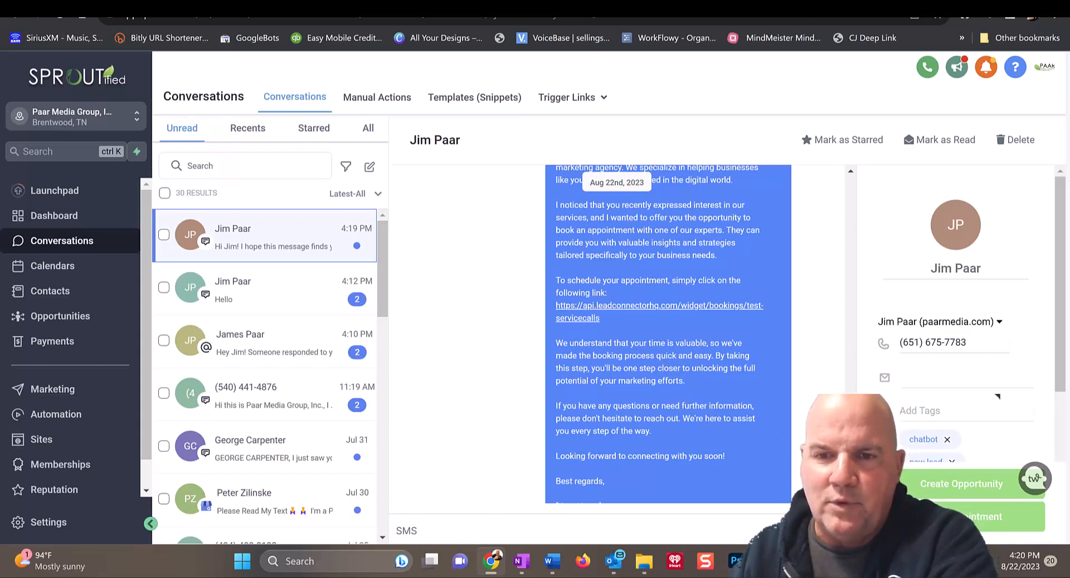
scroll(668, 335, "down", 1)
scroll(669, 335, "up", 1)
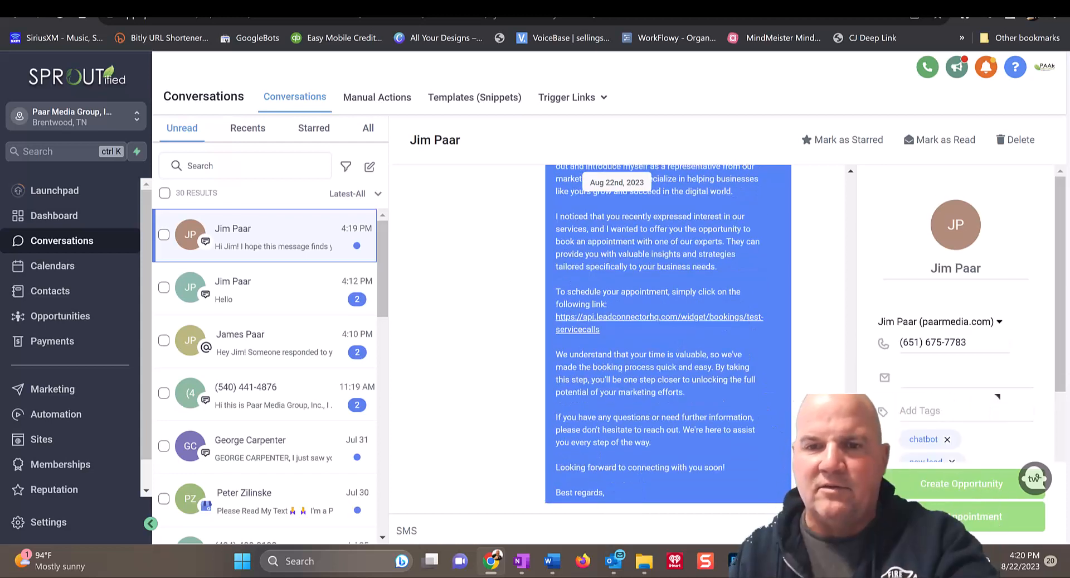
scroll(699, 485, "down", 2)
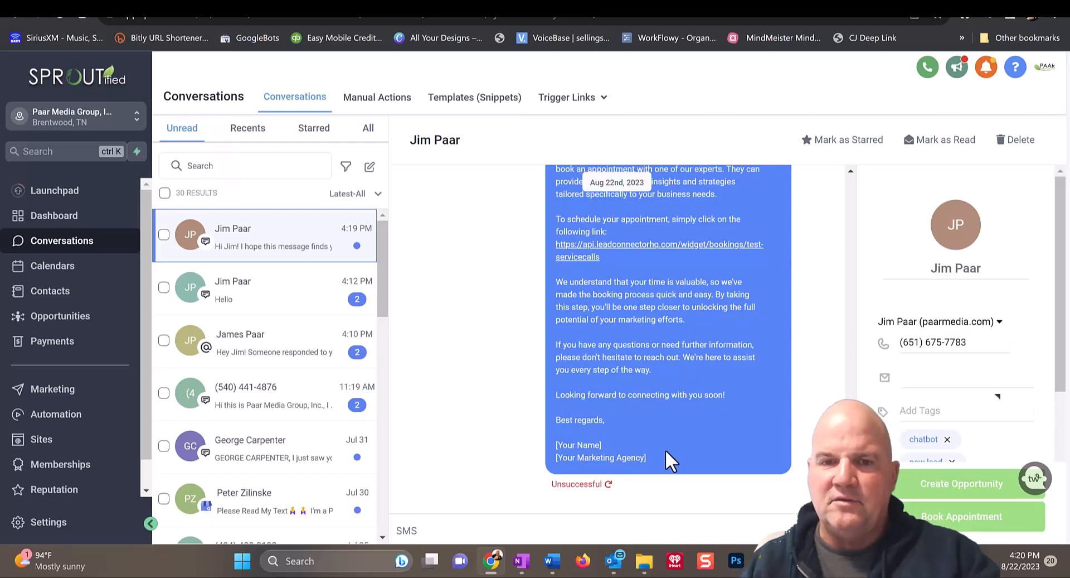
scroll(668, 334, "up", 1)
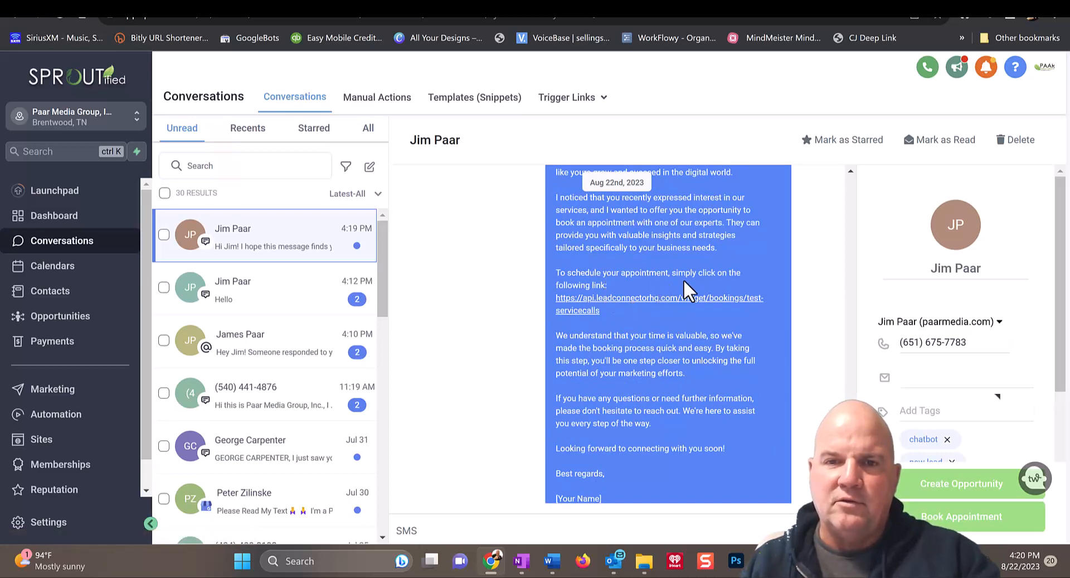
scroll(723, 349, "down", 2)
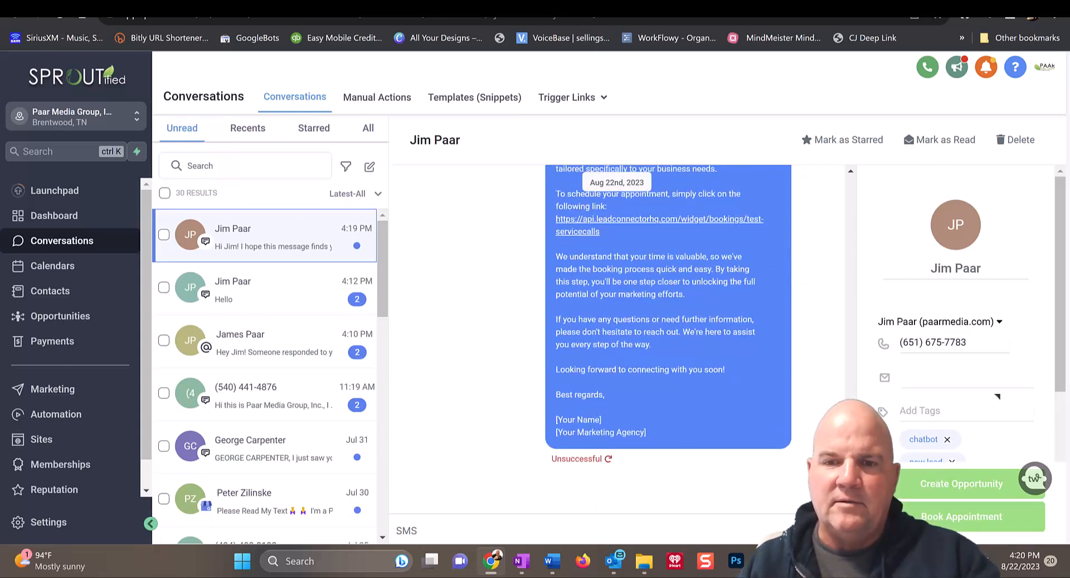
Send the SMS "I'd like to speak with someone" in the test contact's conversation.
left_click(527, 528)
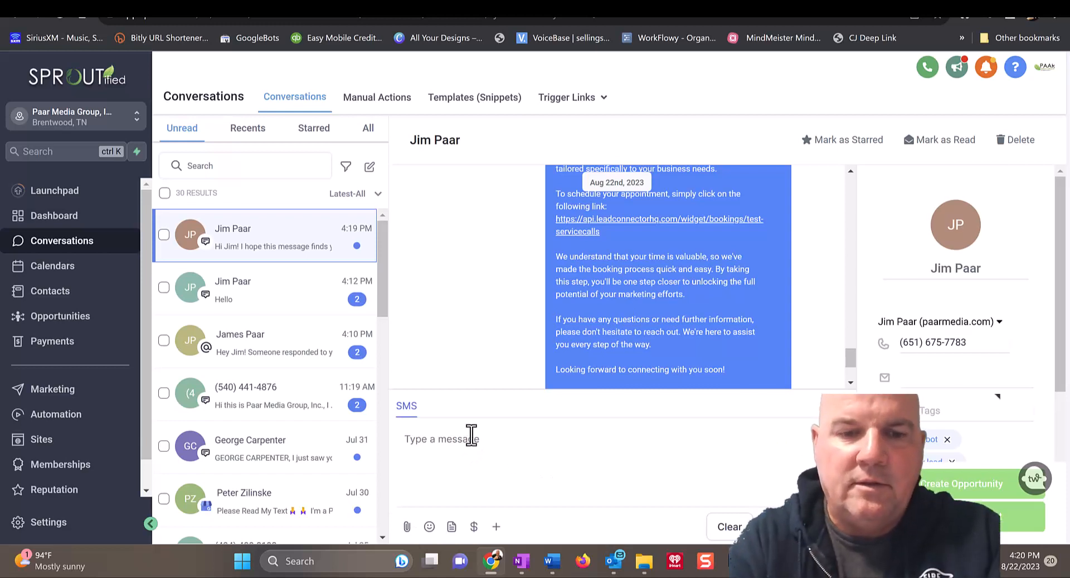
left_click(472, 434)
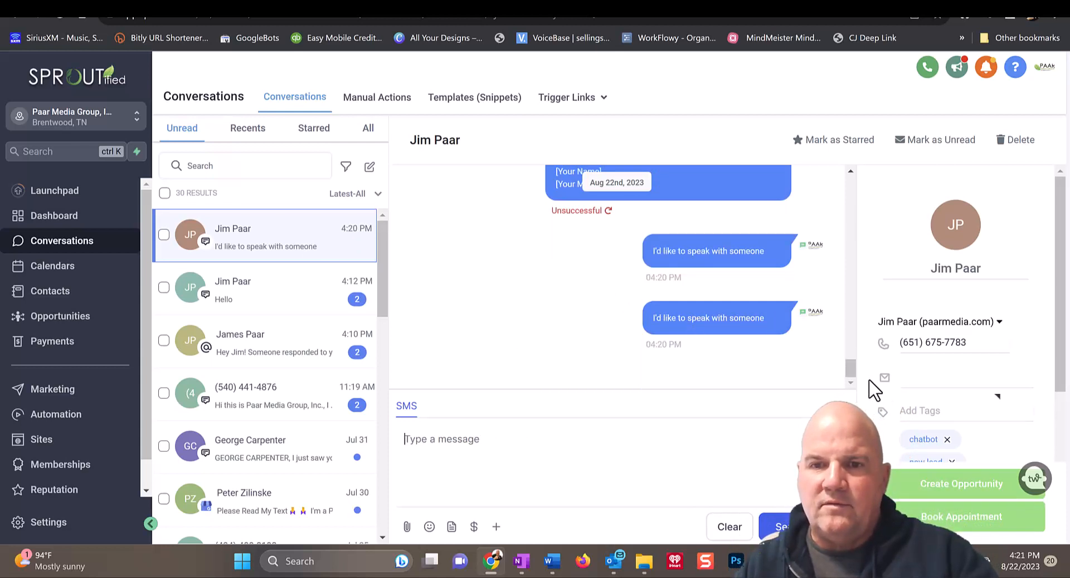
Open the booking link in the ChatGPT message and choose the 02:00 PM slot on Wed, Aug 23, 2023 for the Service Calls appointment.
left_click_drag(856, 379, 848, 341)
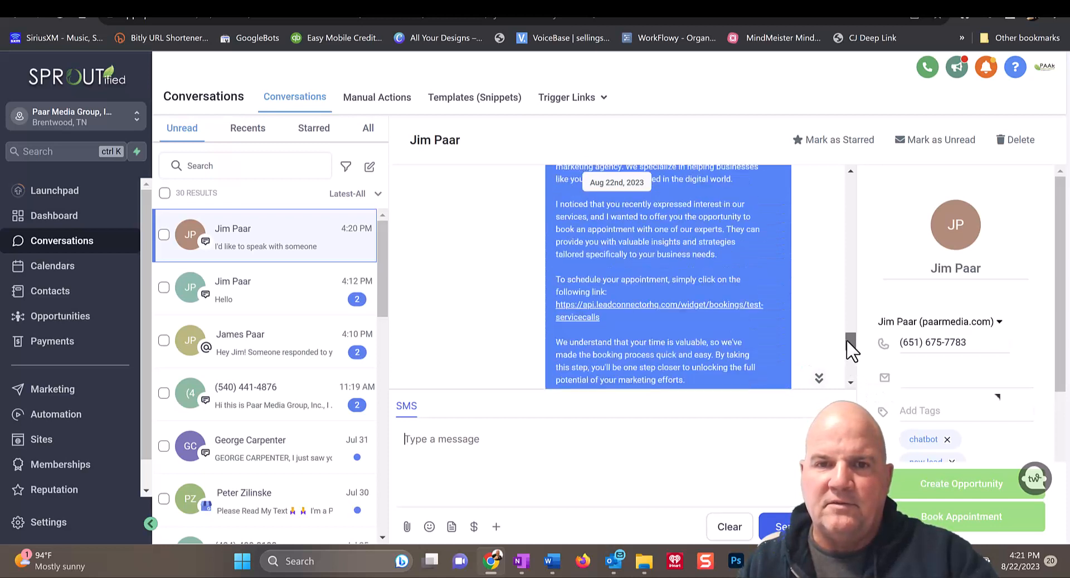
left_click(629, 313)
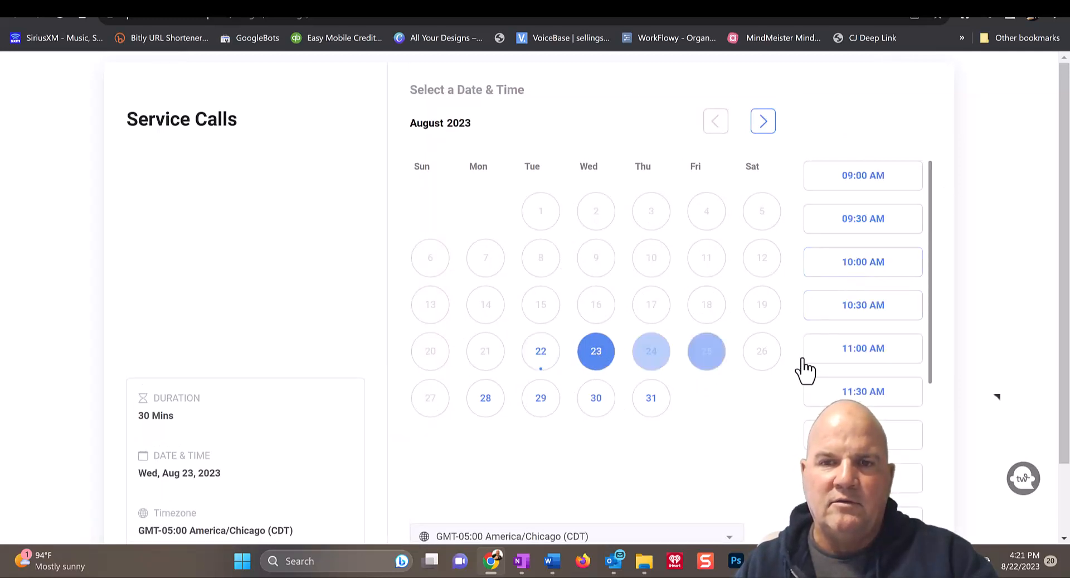
scroll(797, 425, "down", 5)
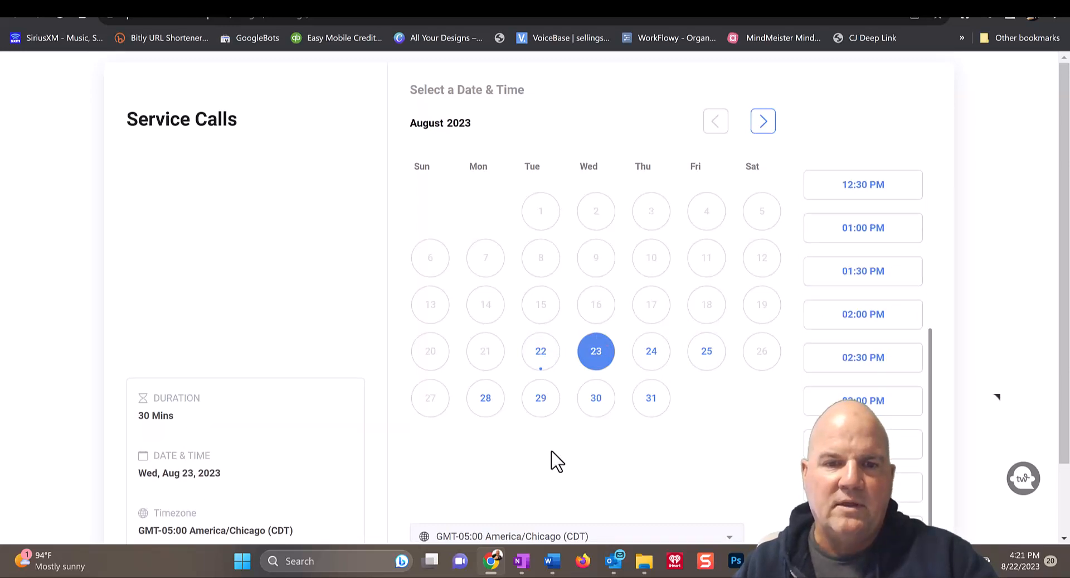
left_click(883, 322)
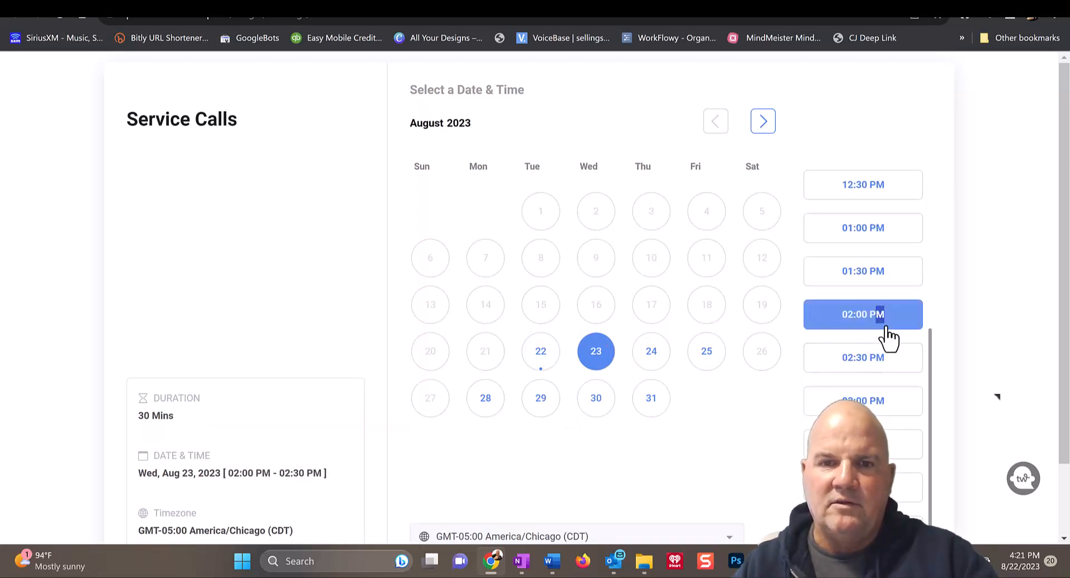
scroll(704, 446, "down", 2)
left_click(892, 515)
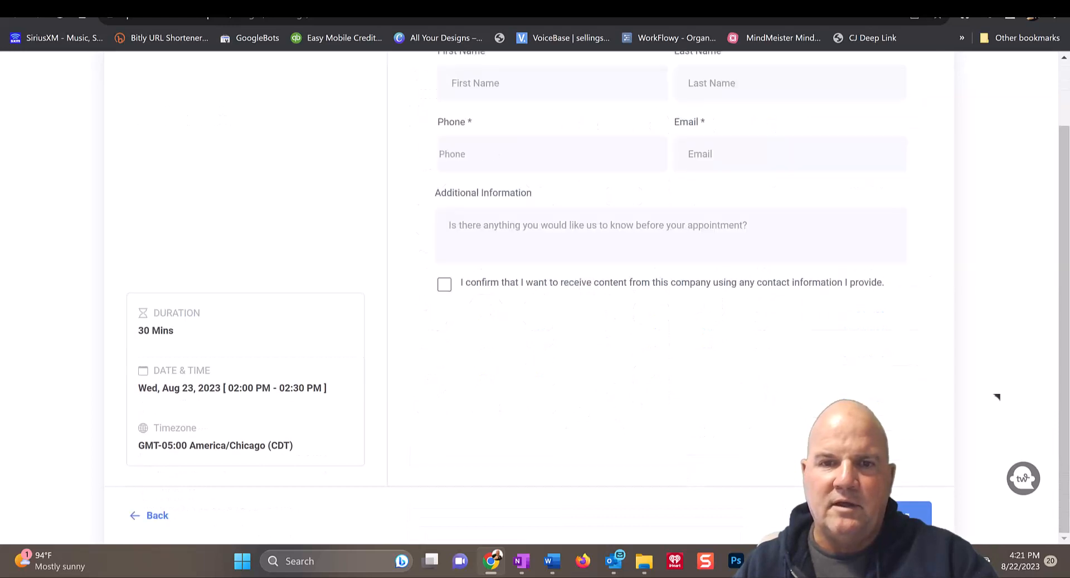
Fill in the booking form with the customer's saved first name, last name, phone number and e-mail.
scroll(661, 400, "up", 2)
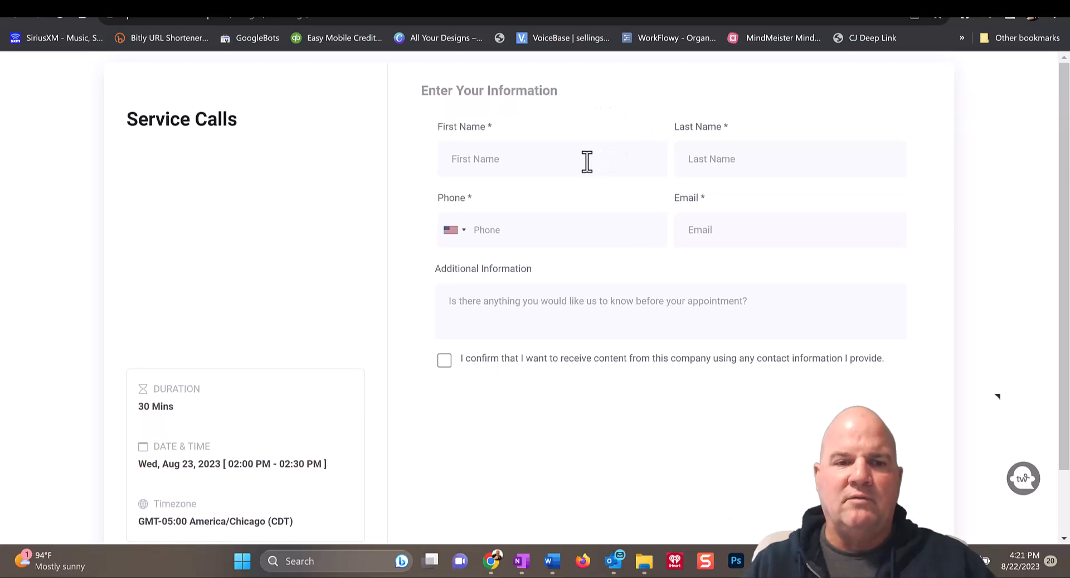
left_click(556, 161)
left_click(557, 161)
left_click(581, 210)
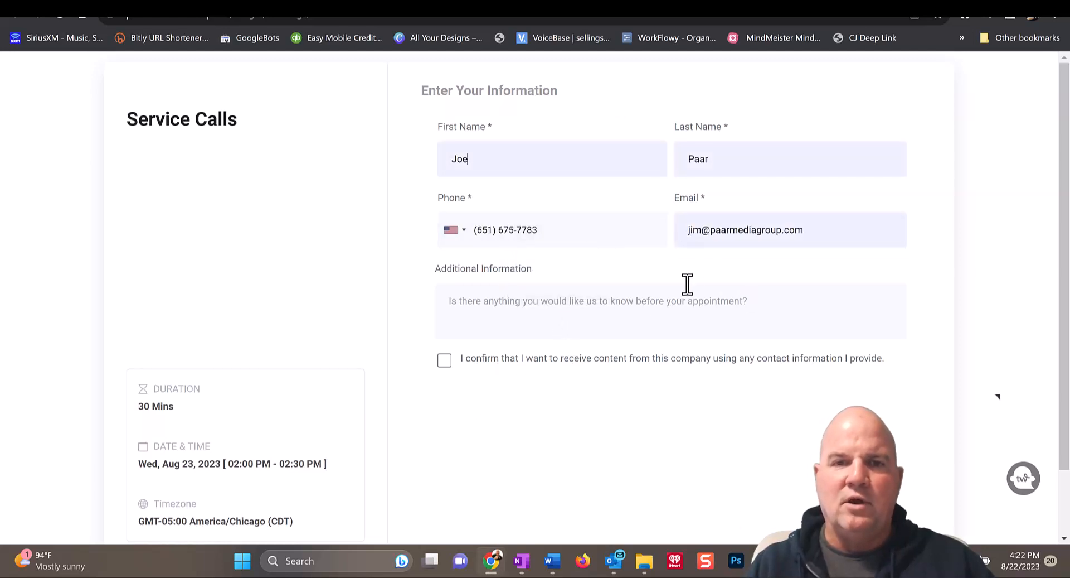
Consent to receive content from the company and submit the Service Calls booking for Wed, Aug 23, 2023 at 02:00 PM.
left_click(446, 361)
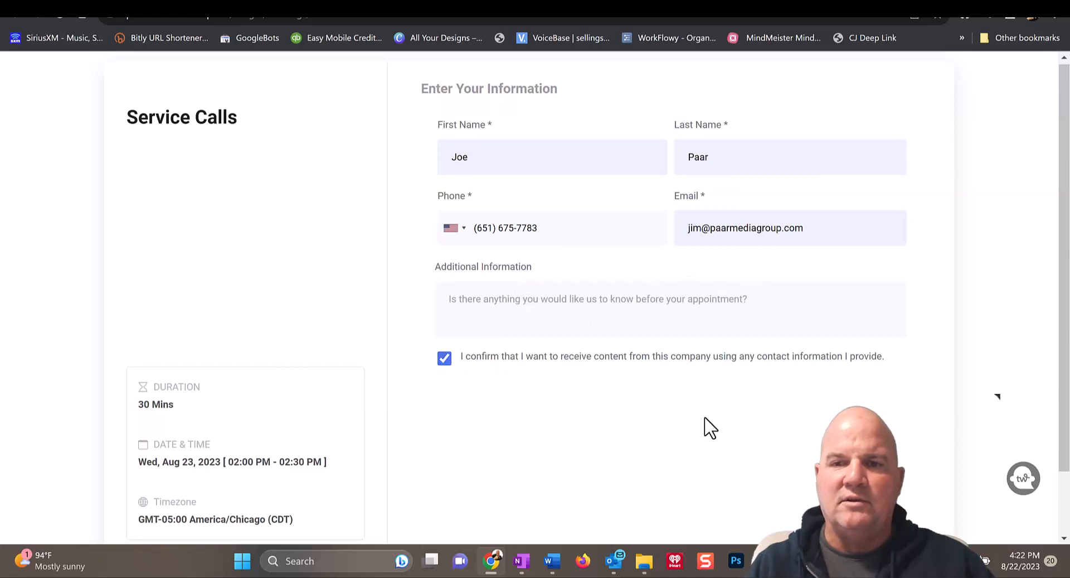
scroll(836, 480, "down", 2)
left_click(915, 516)
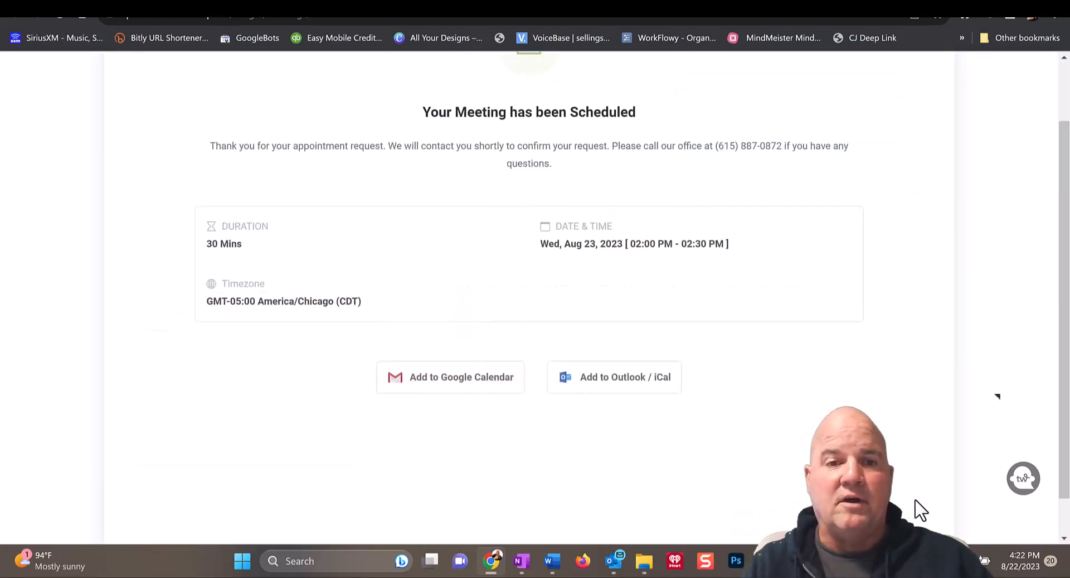
scroll(756, 314, "up", 2)
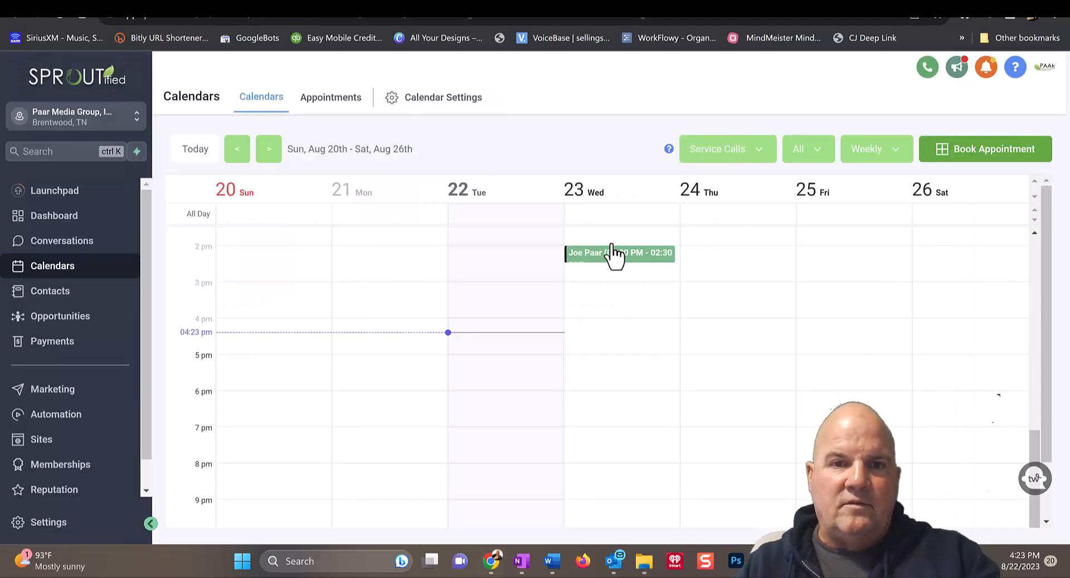
Open the Wednesday 23 appointment on the Service Calls calendar and examine the details of its activity log entry.
left_click(641, 267)
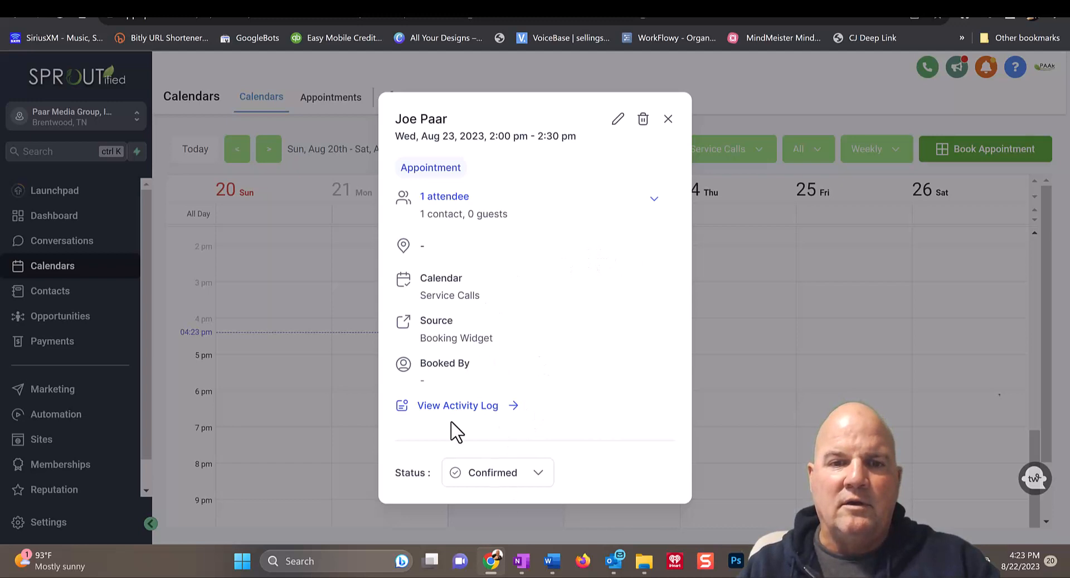
left_click(478, 412)
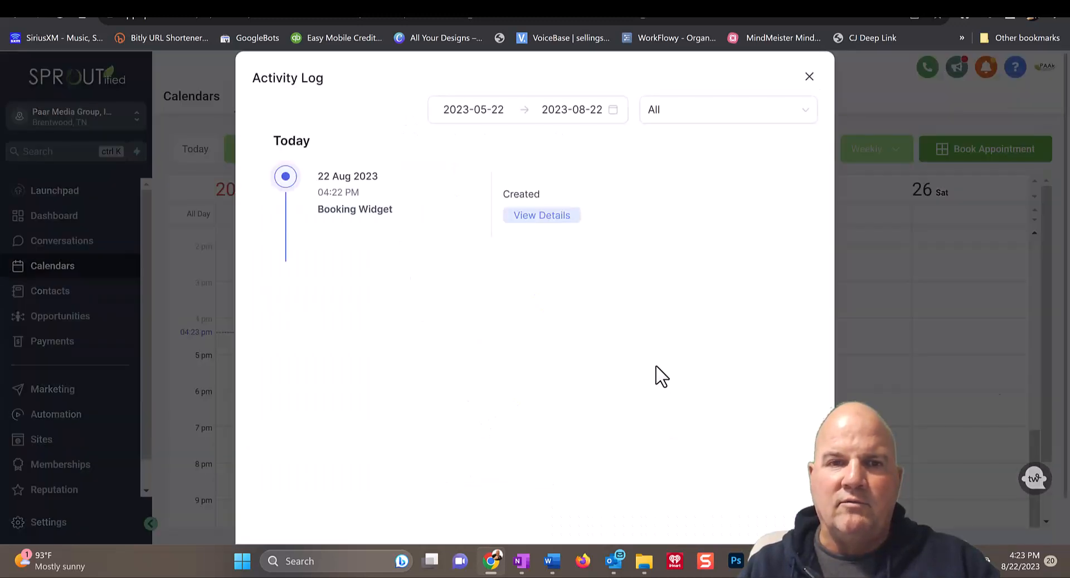
left_click(544, 223)
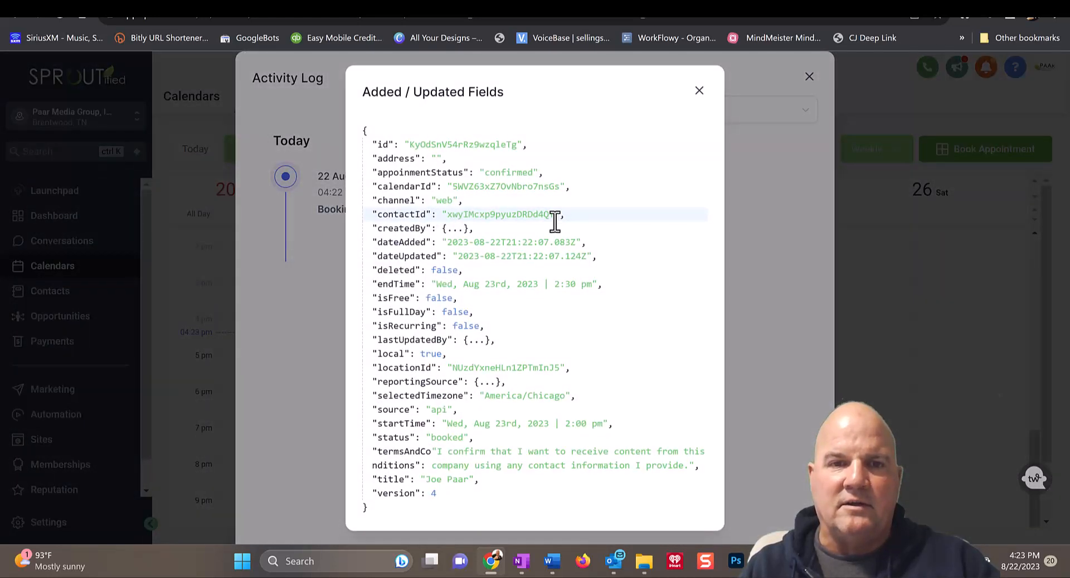
left_click(698, 92)
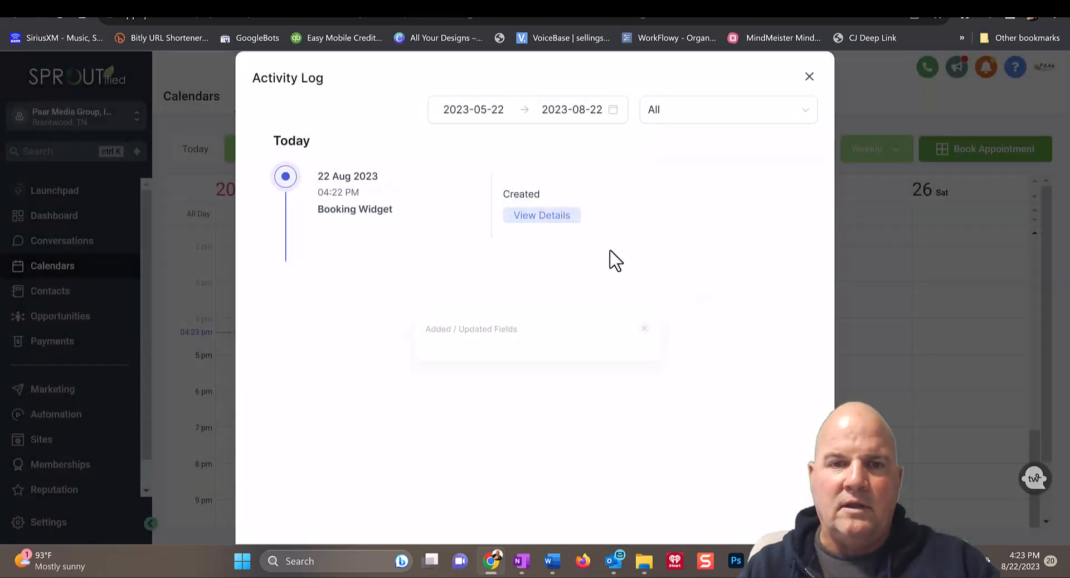